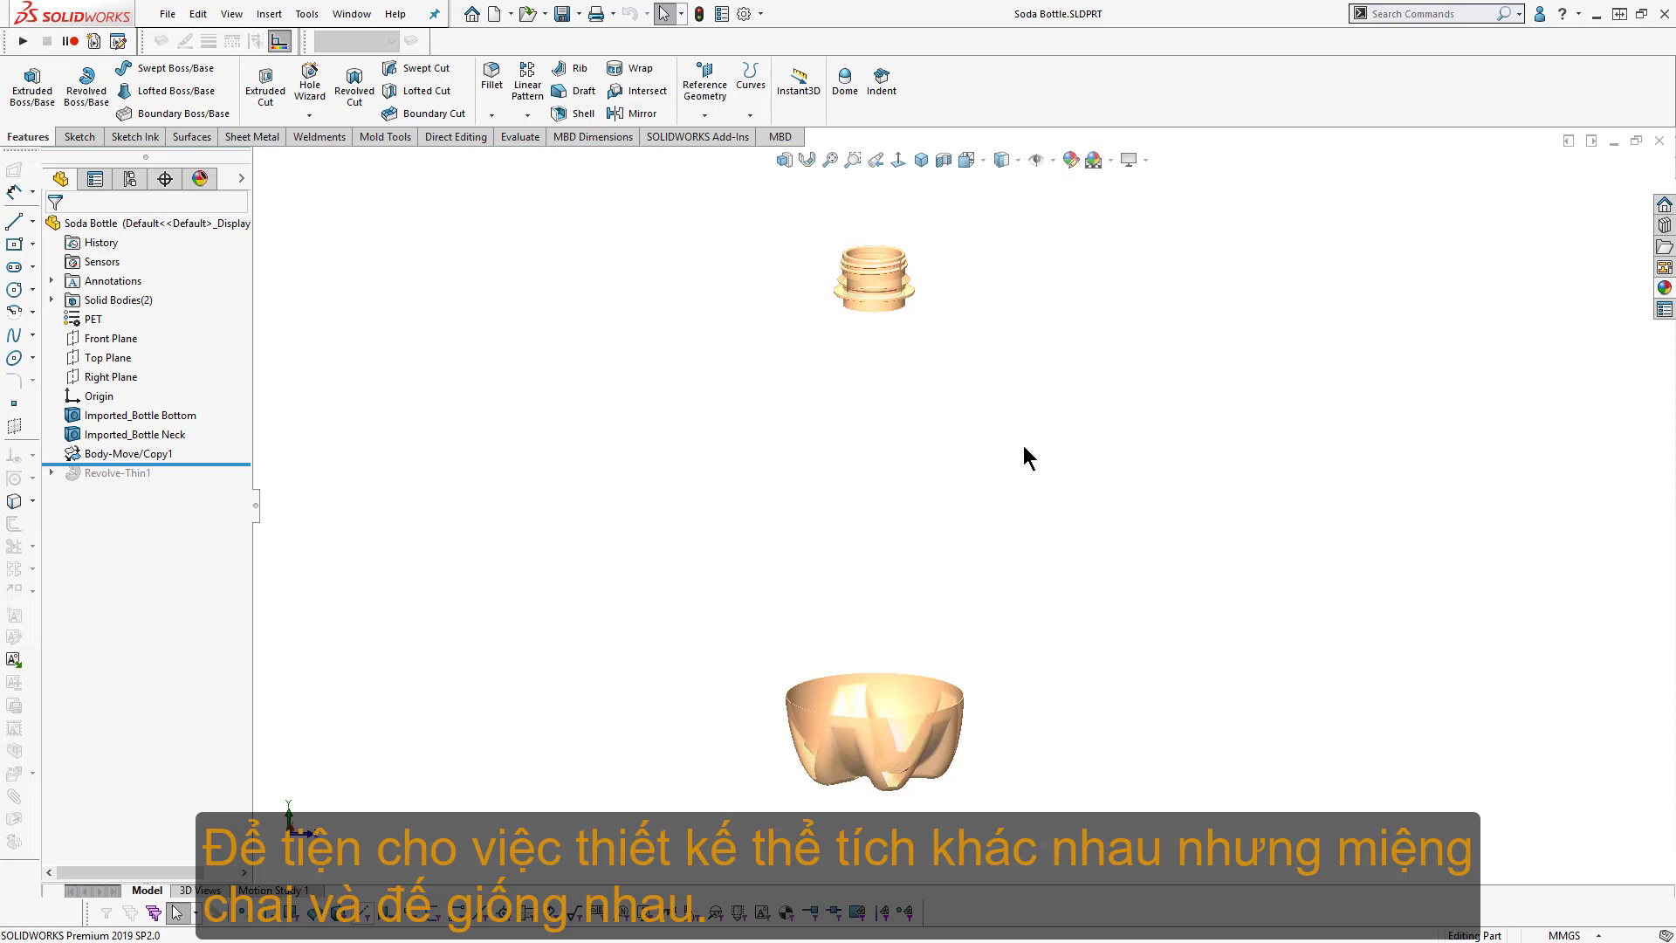
Step: Roll the feature history forward past Revolve-Thin1 to restore the bottle's body, and inspect it from several sides
left_click_drag(131, 463, 183, 480)
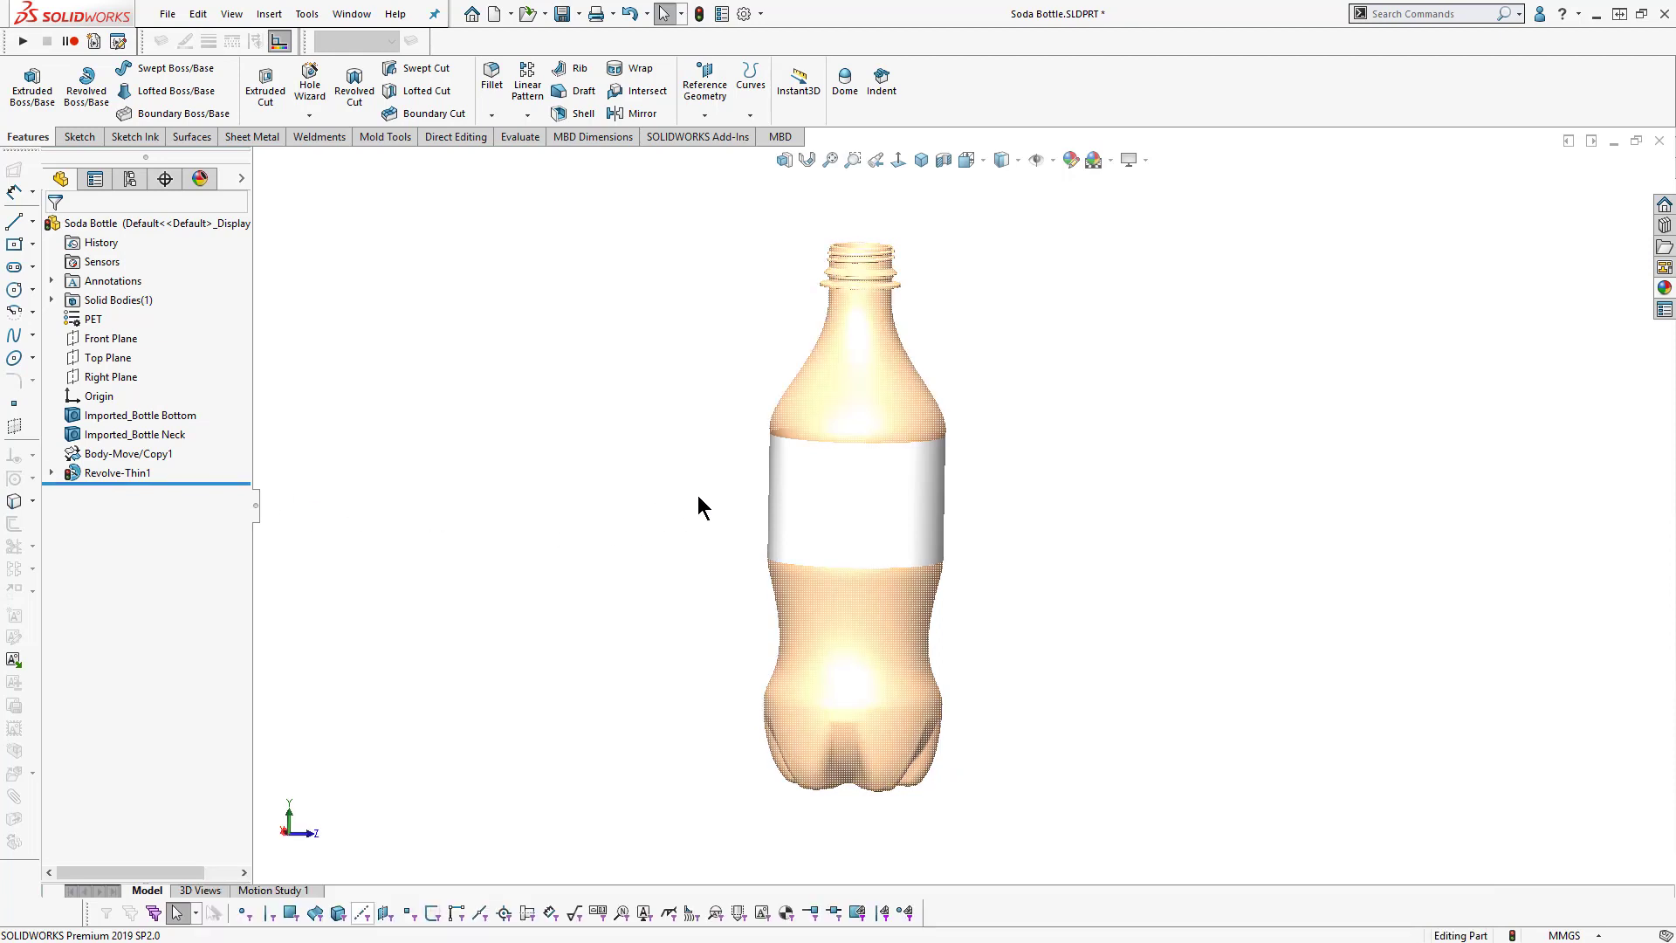
middle_click_drag(699, 495, 1033, 344)
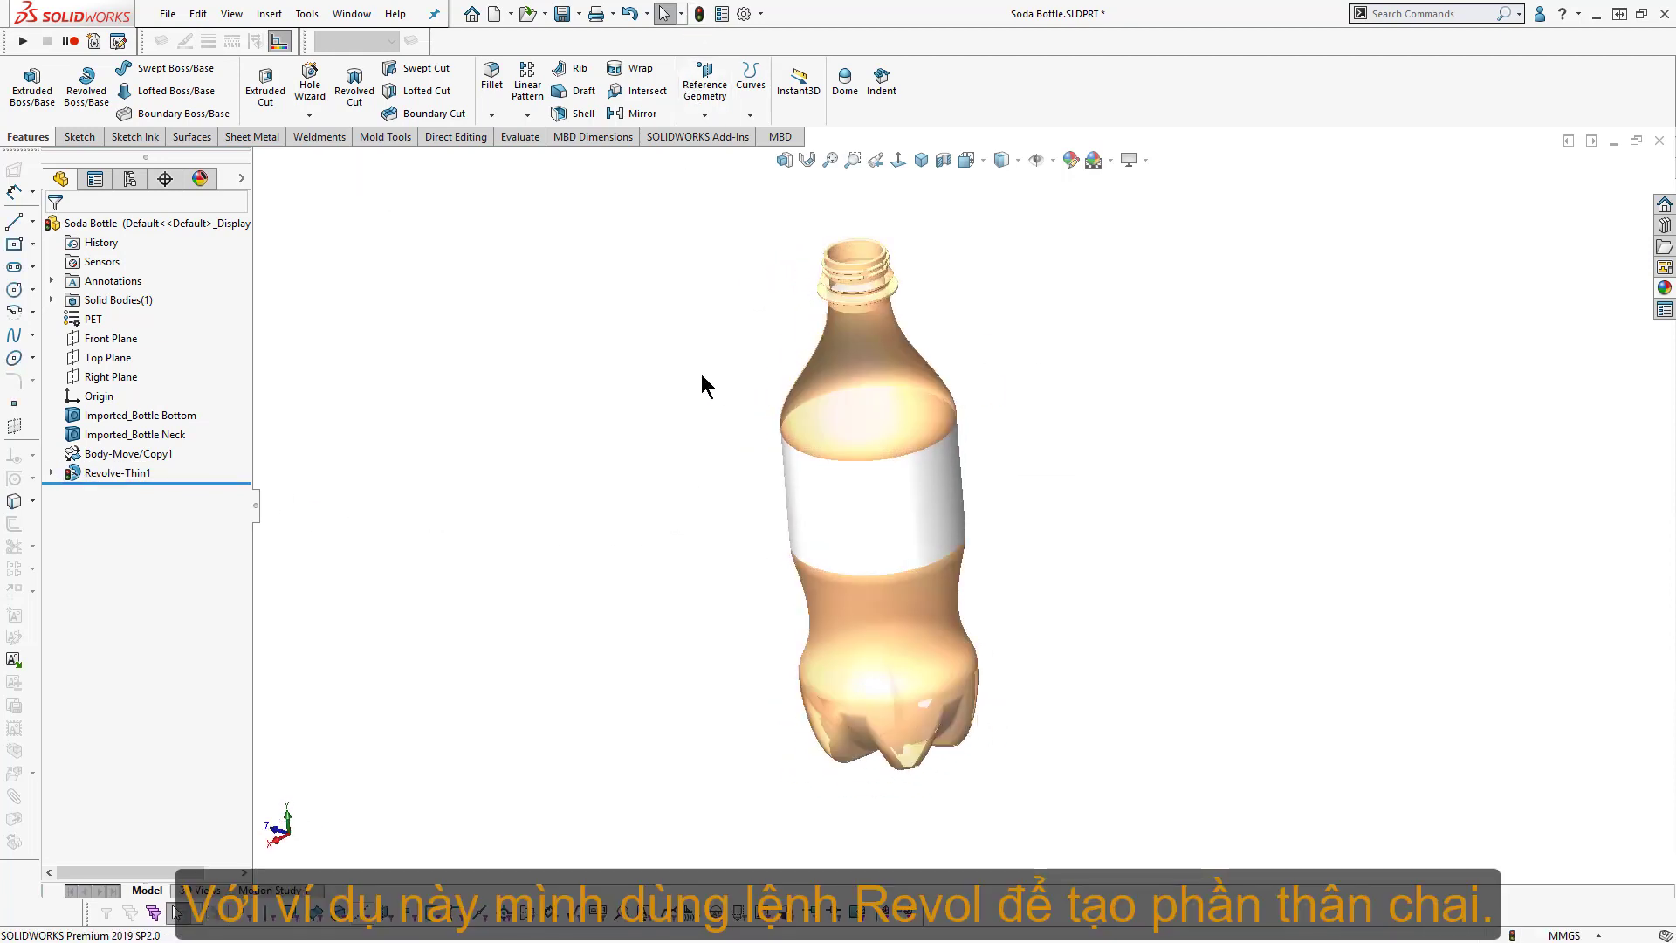
middle_click_drag(701, 375, 689, 376)
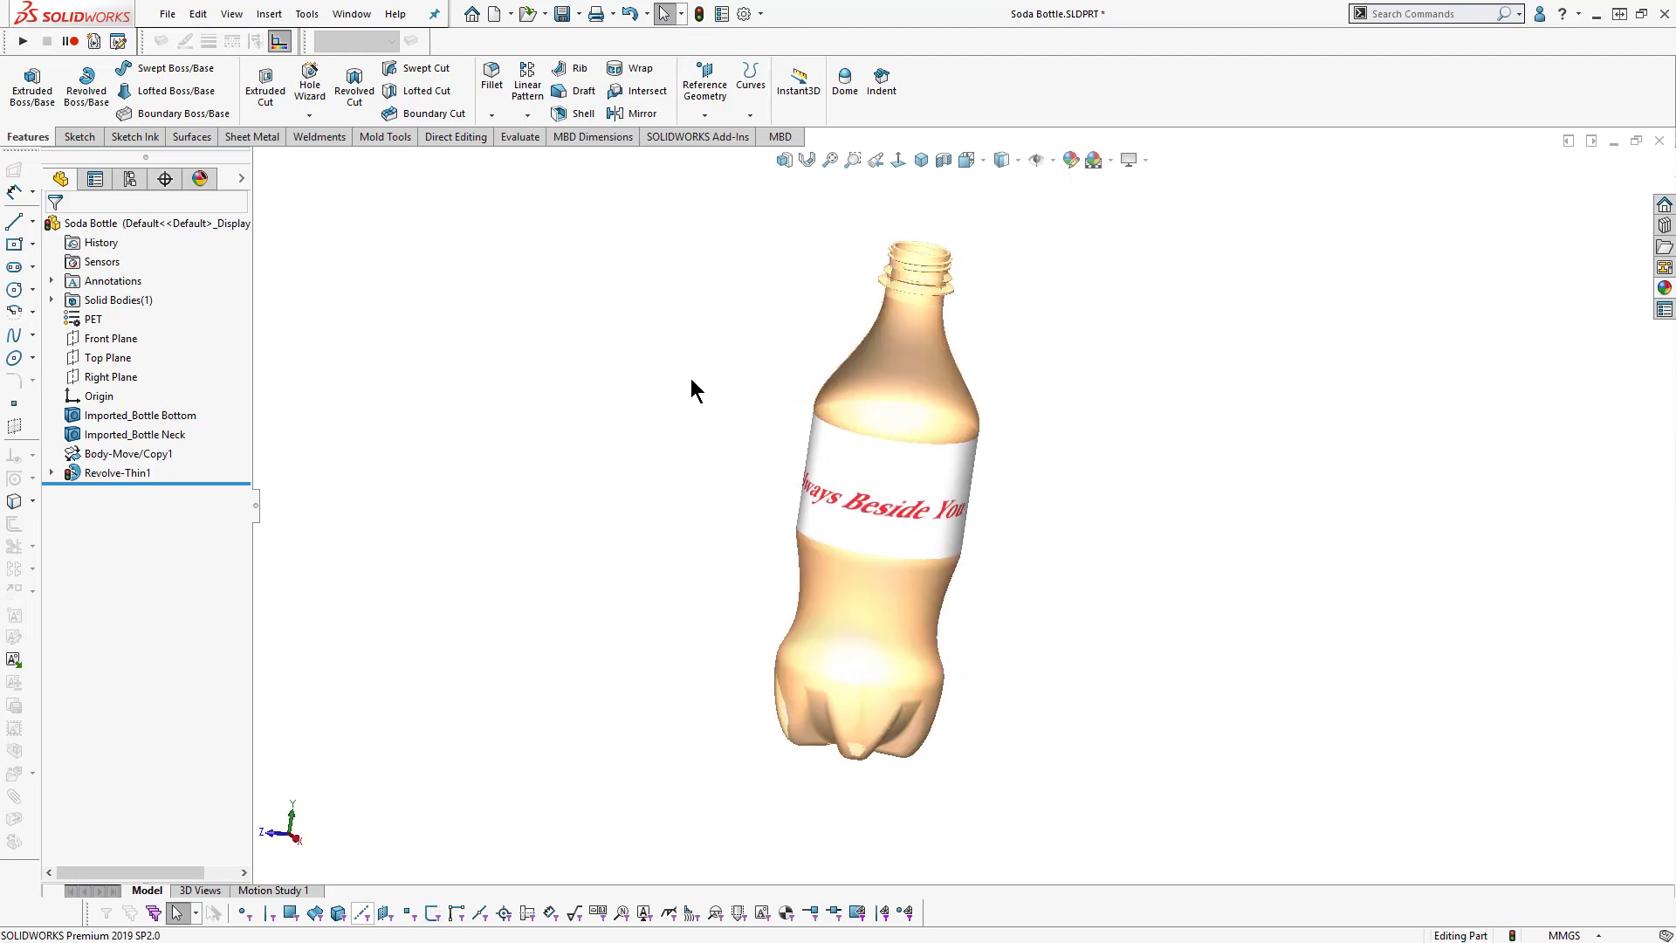
middle_click_drag(691, 380, 699, 376)
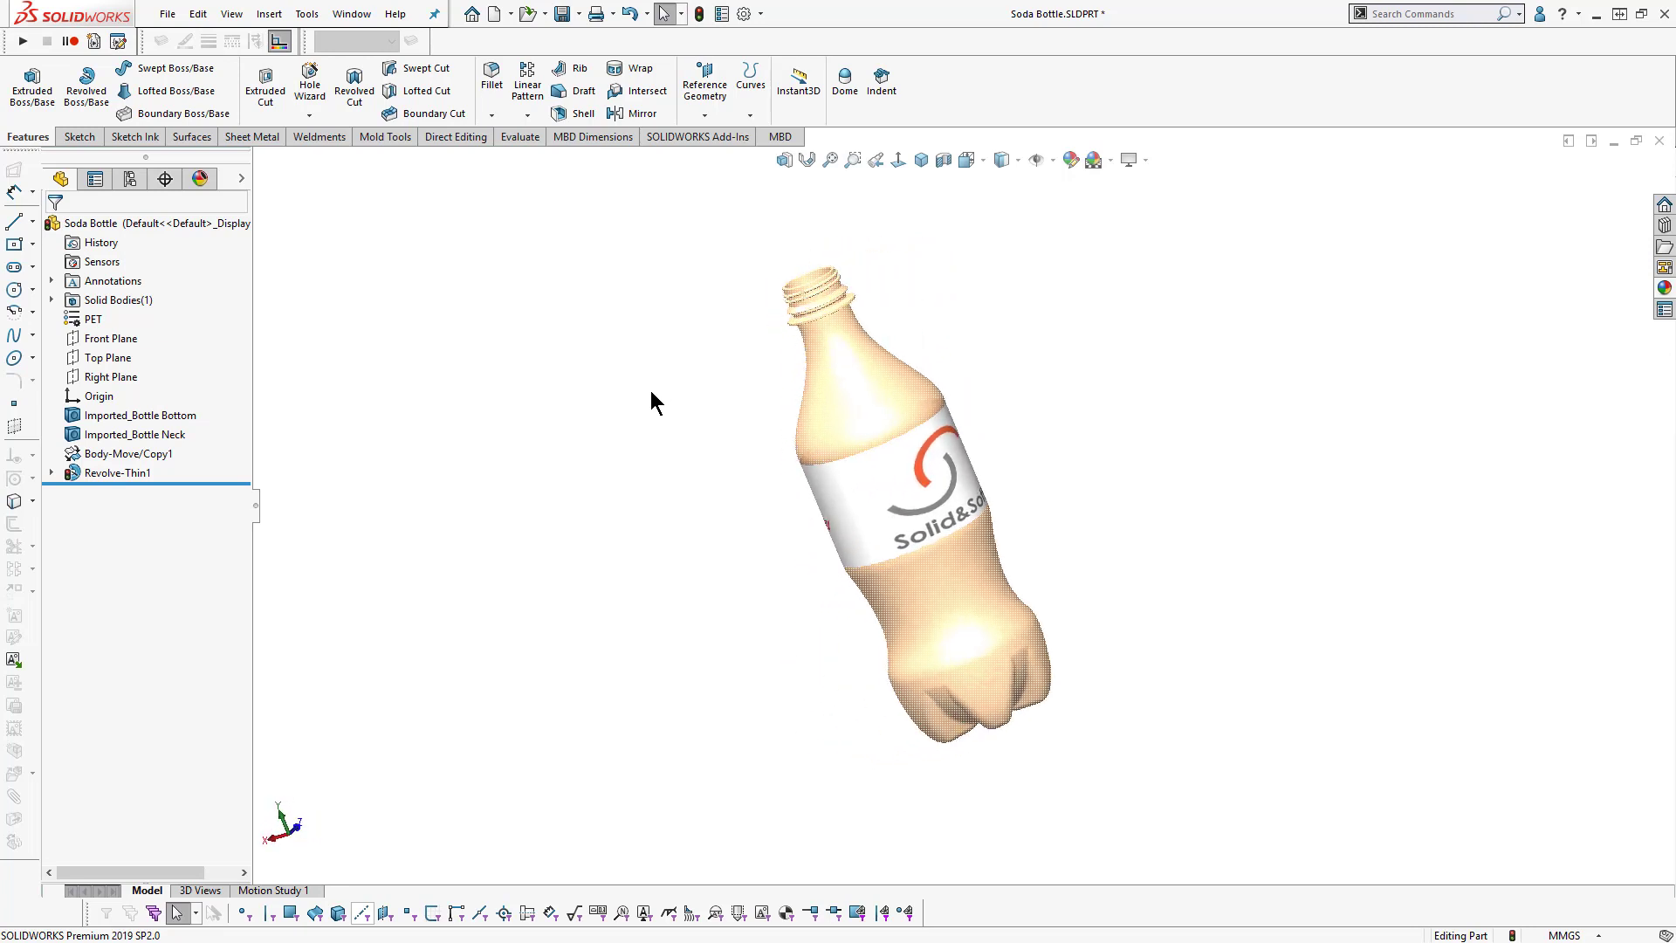
Step: Open Sketch2 of Revolve-Thin1 face-on to examine the bottle's profile, and exit the sketch
left_click(50, 472)
left_click(124, 492)
left_click(142, 434)
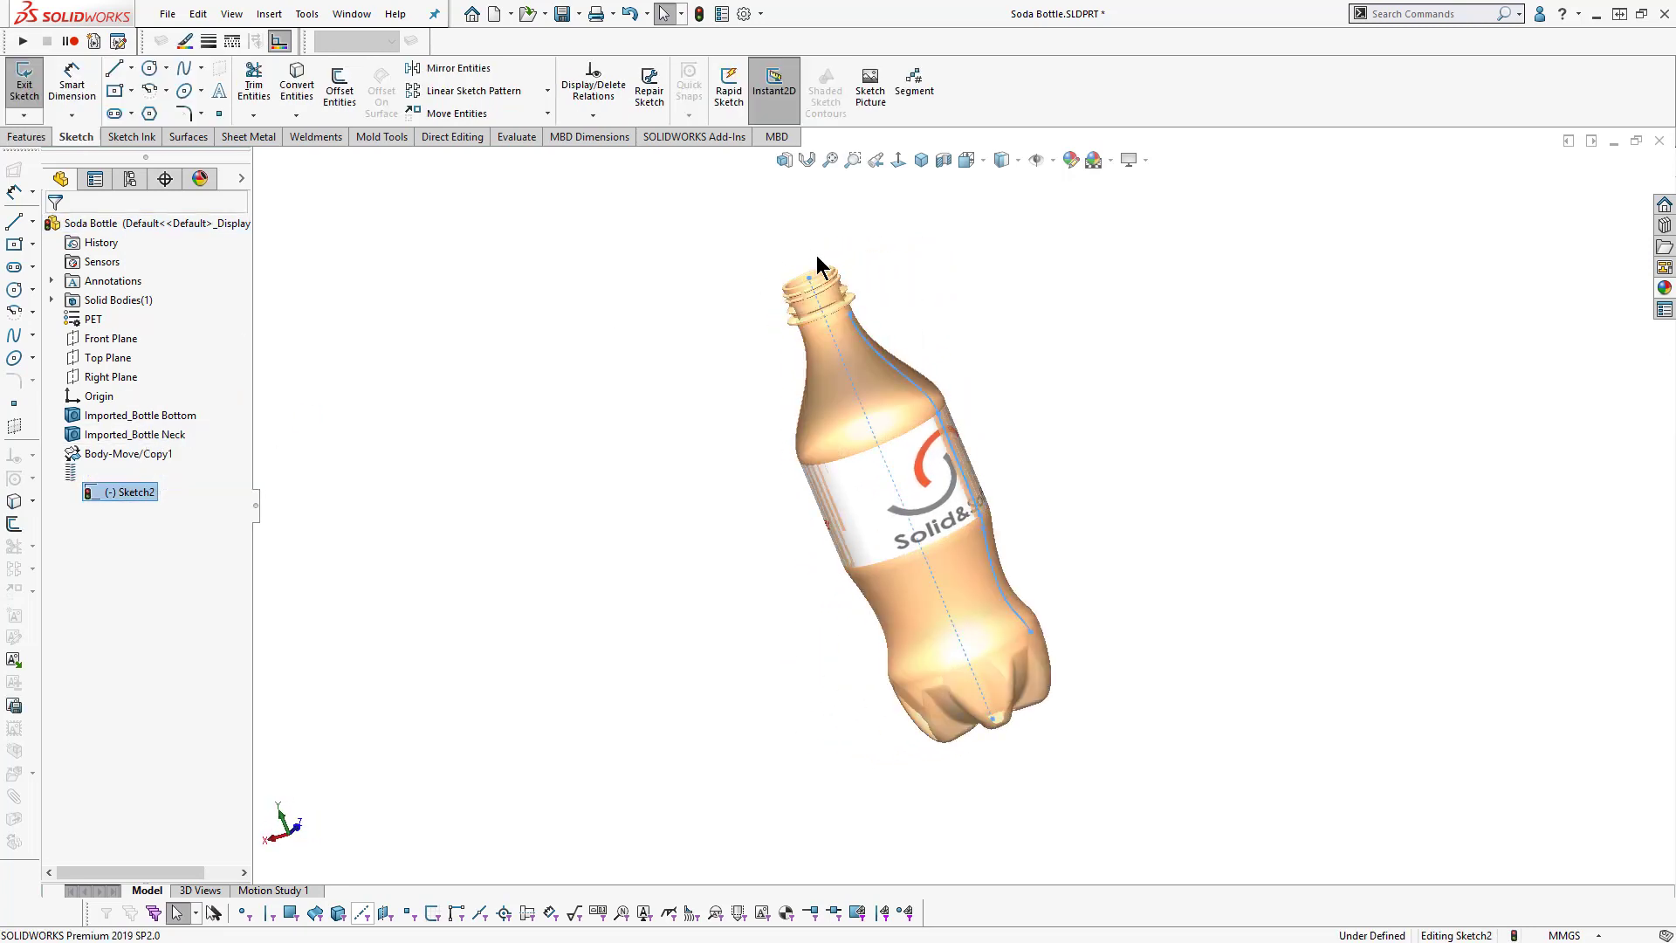
left_click(898, 160)
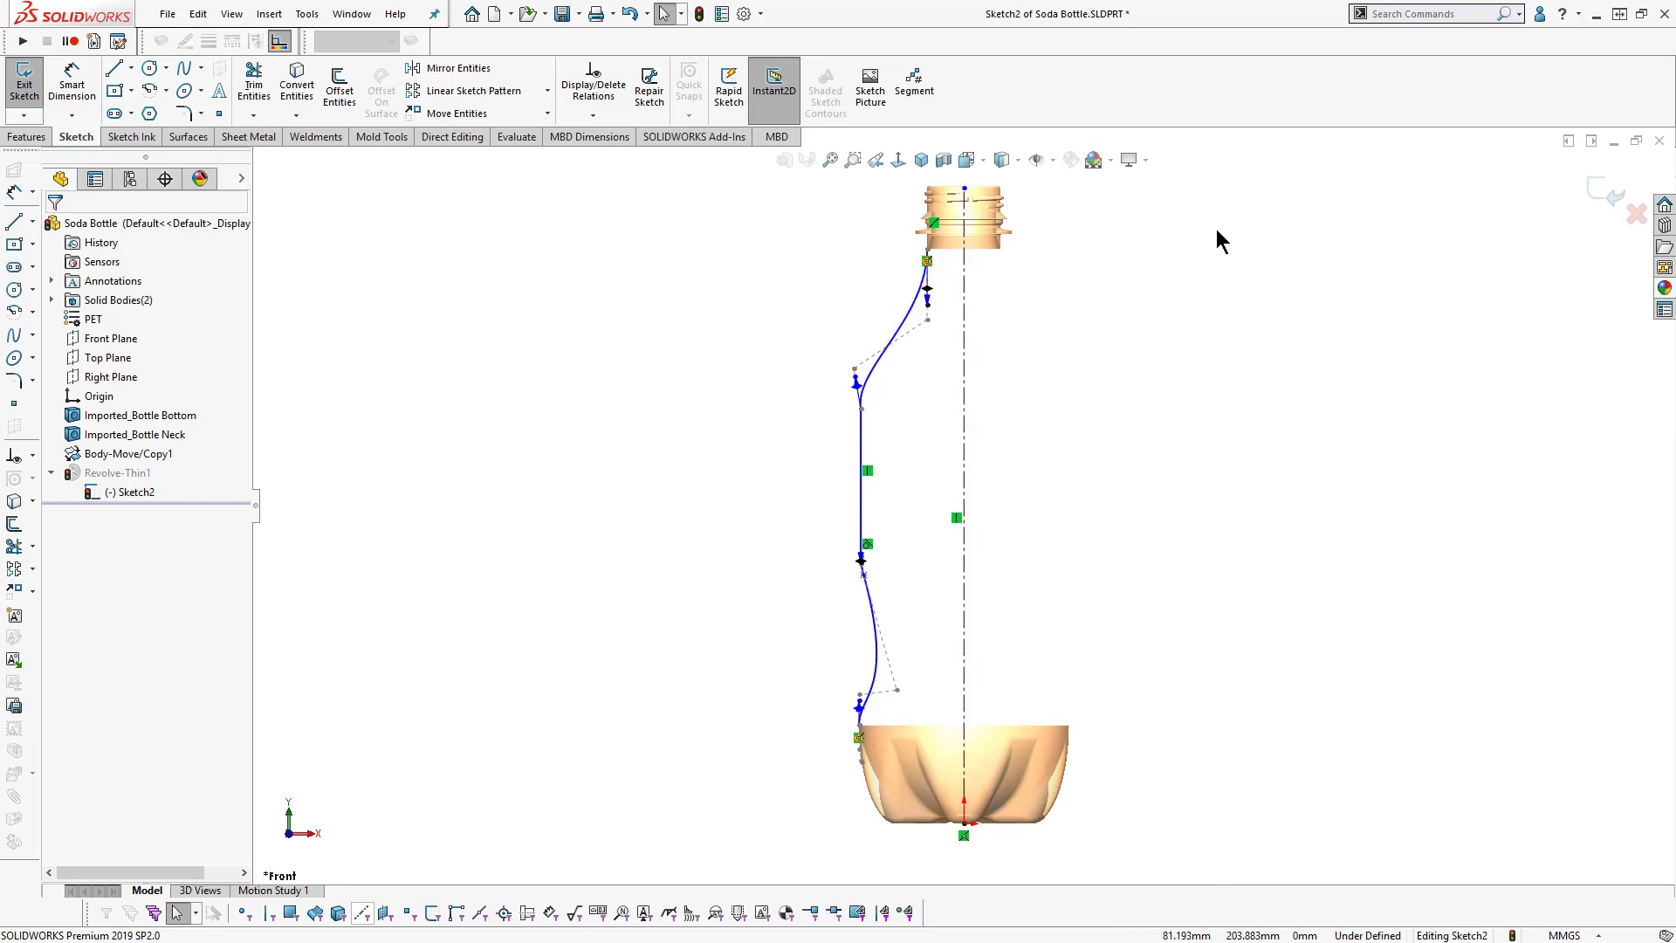
left_click(1605, 194)
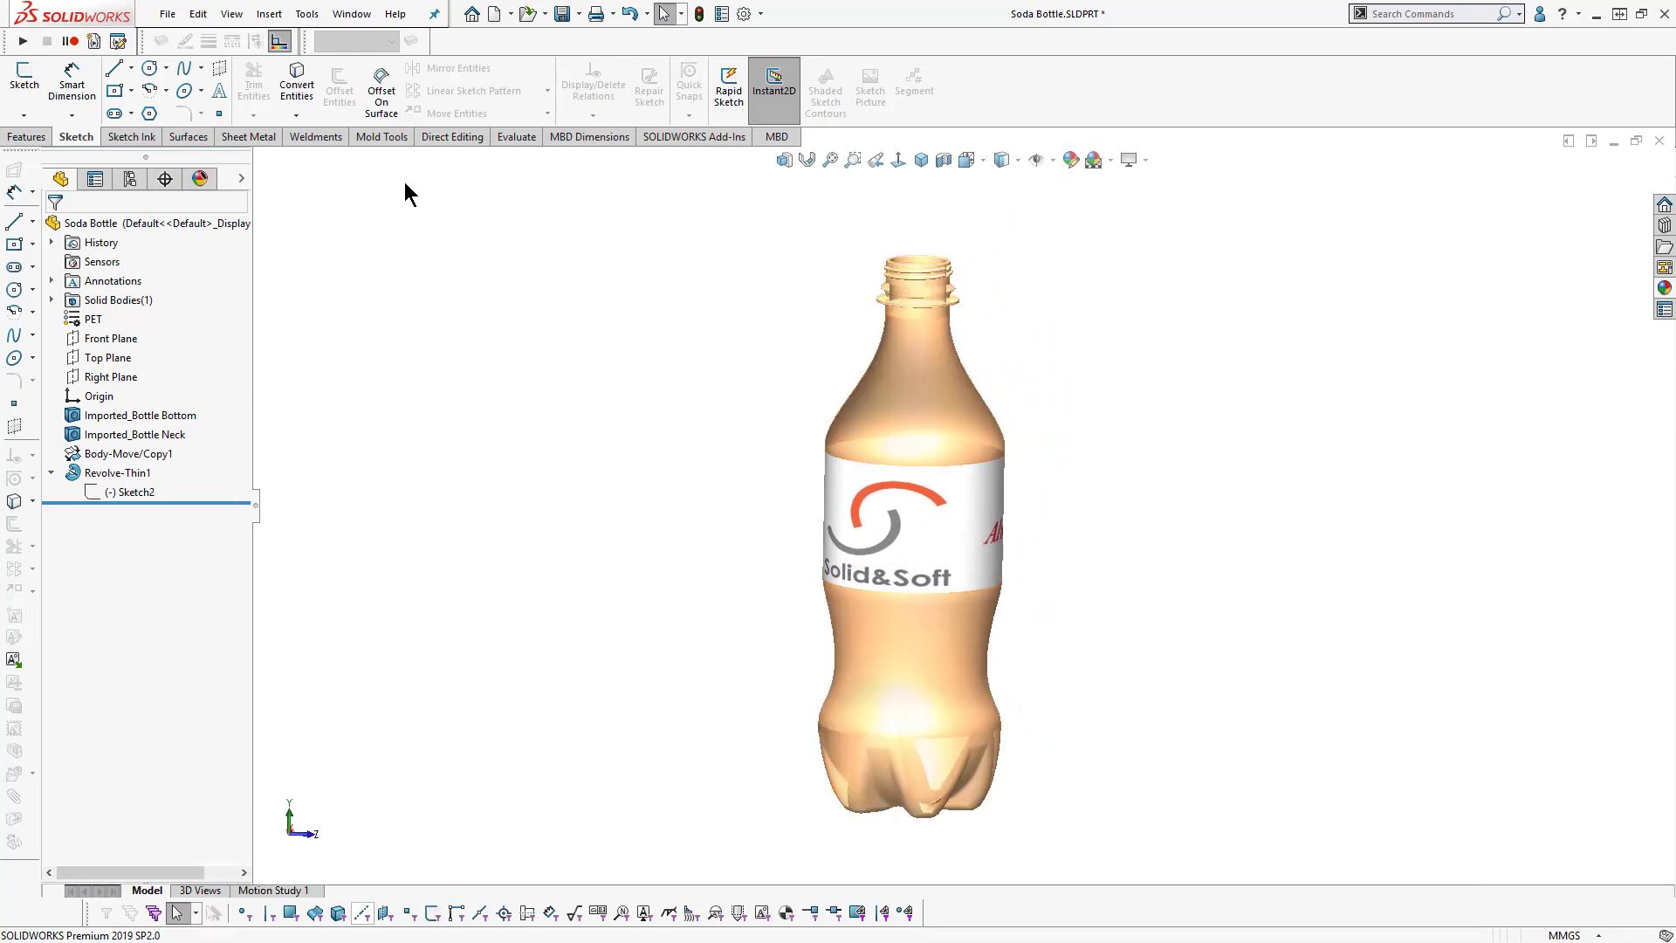
Step: Check the volume of the bottle's plastic in Mass Properties and close the report
left_click(517, 137)
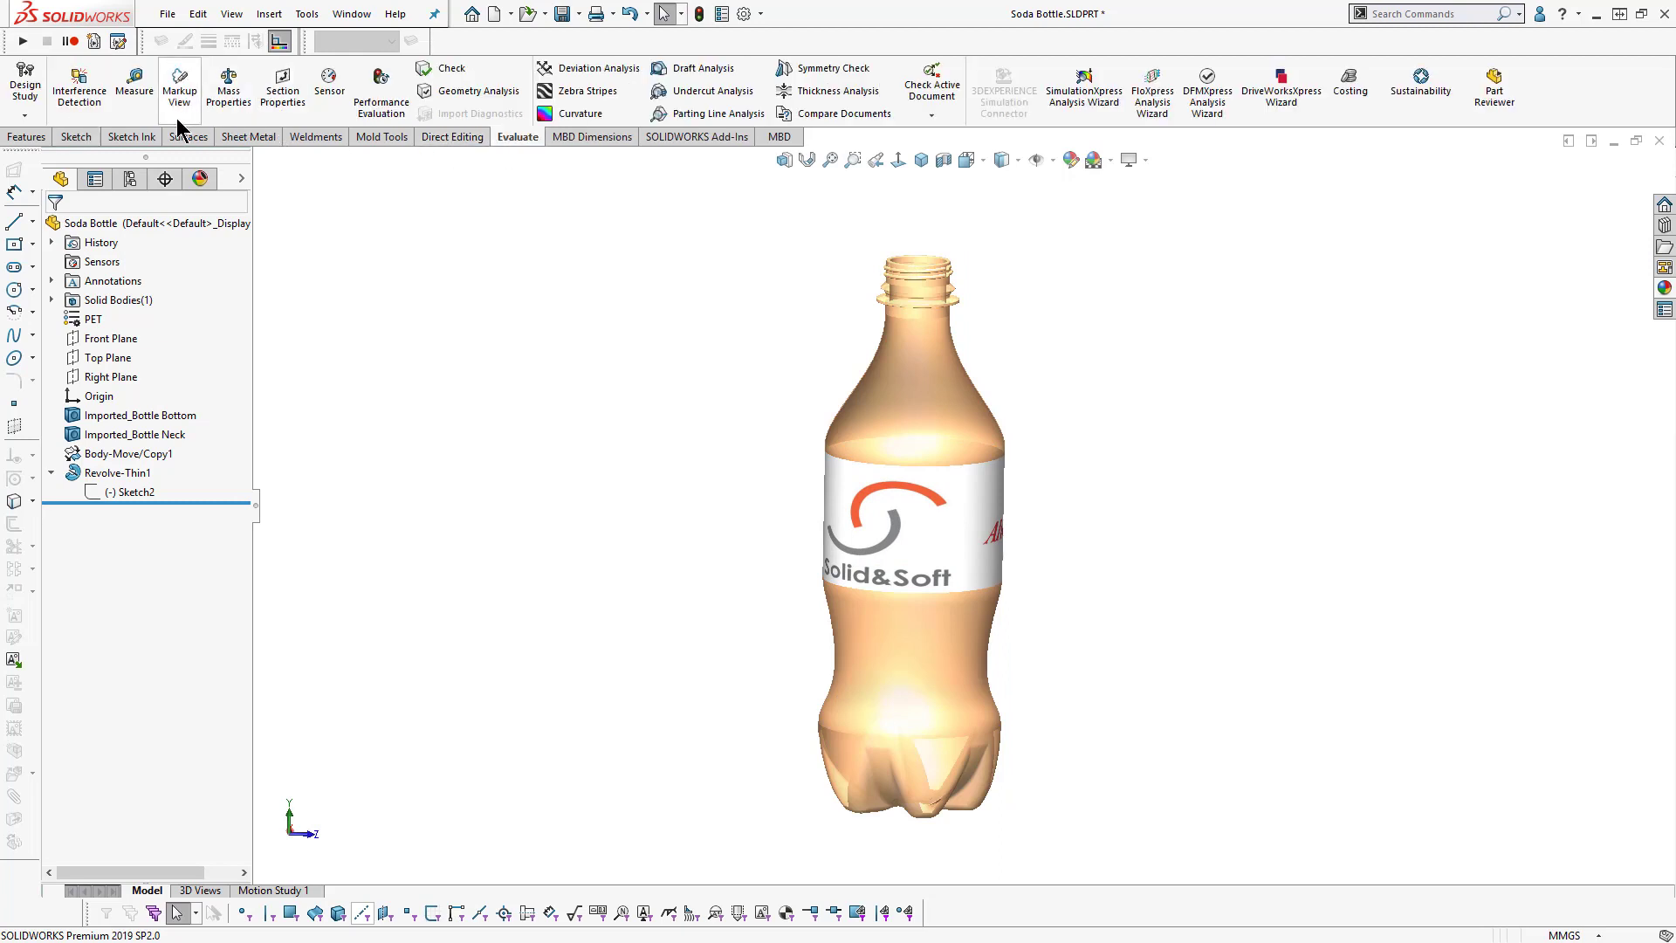
left_click(228, 87)
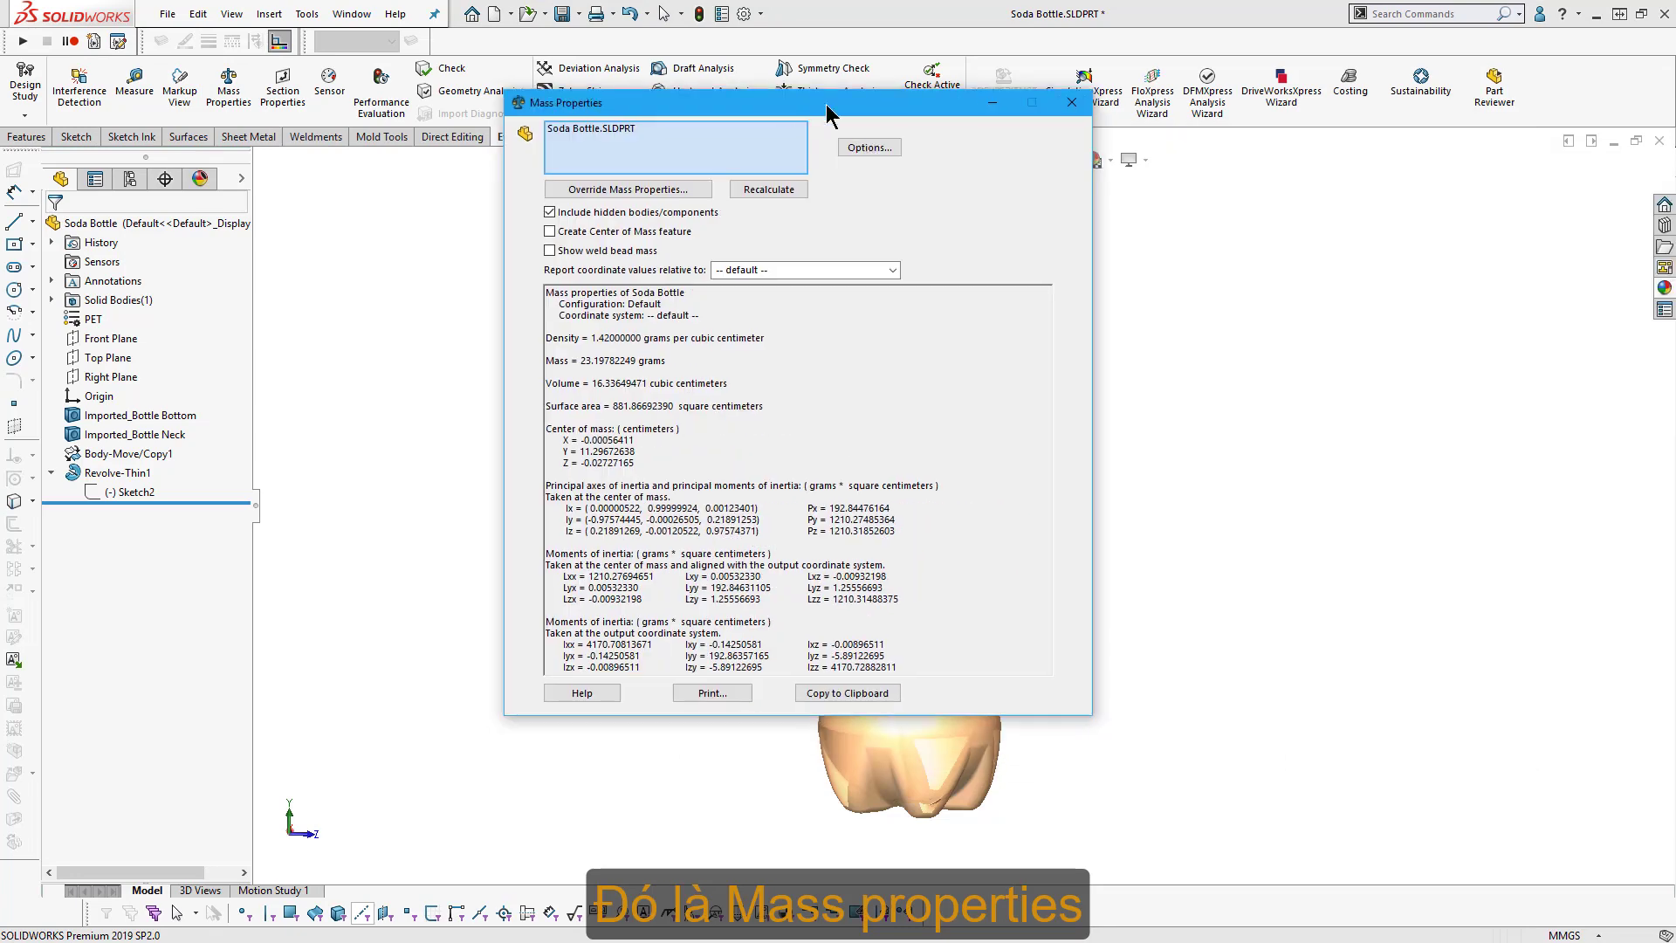
left_click_drag(768, 89, 491, 167)
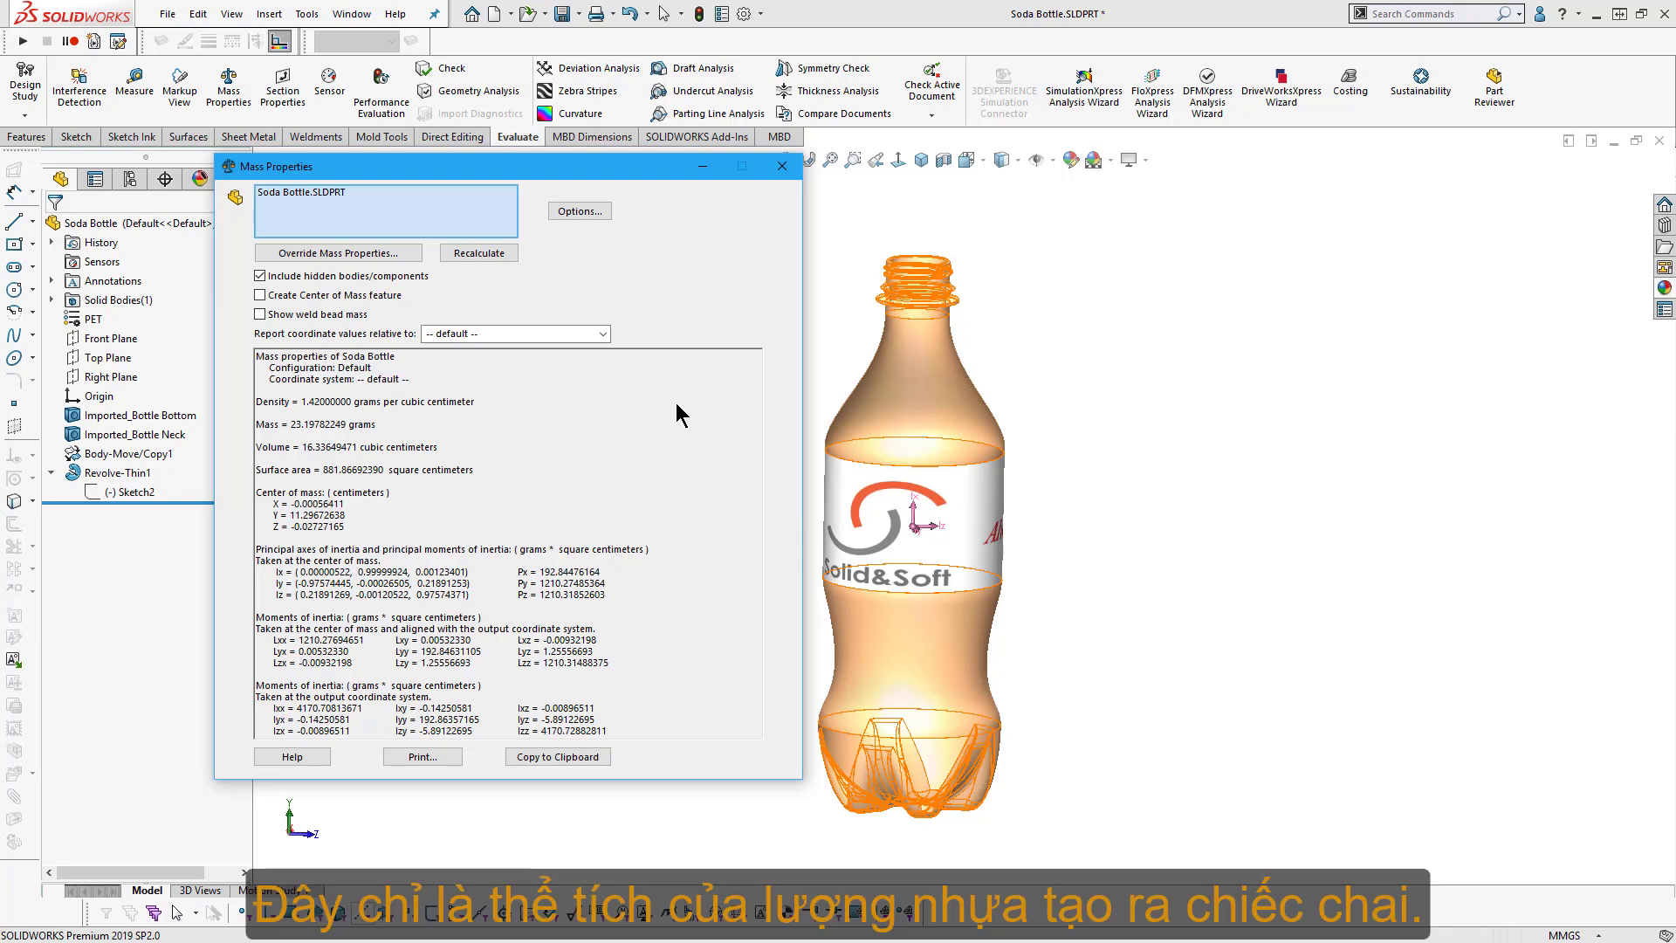
left_click_drag(451, 447, 299, 451)
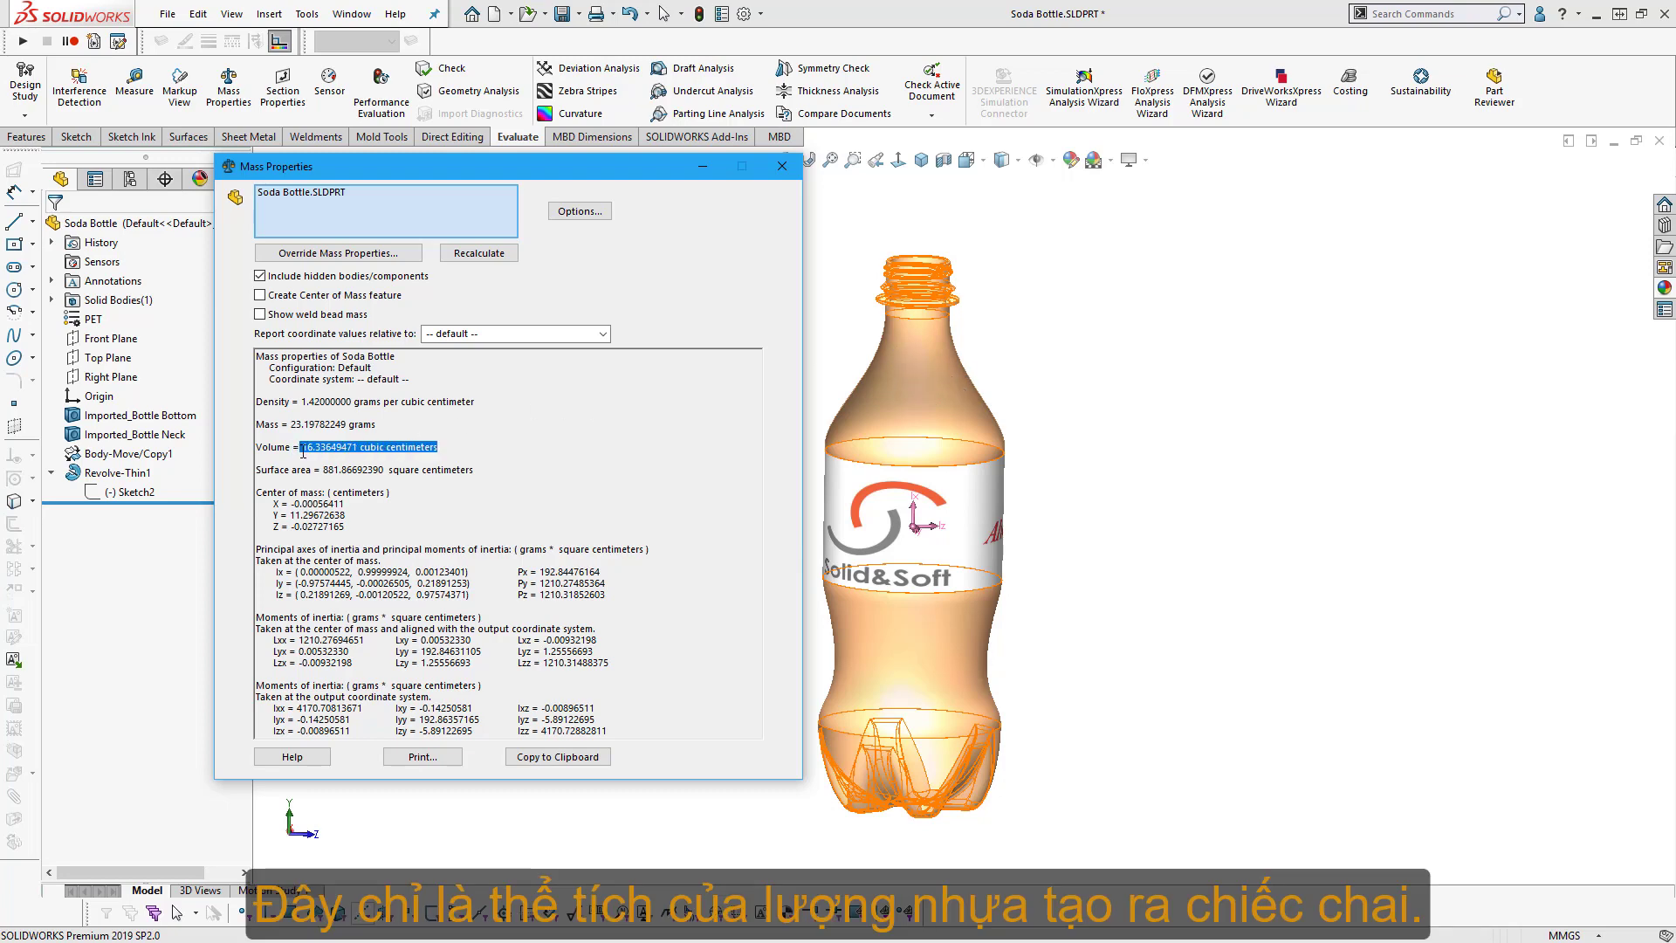
left_click(390, 492)
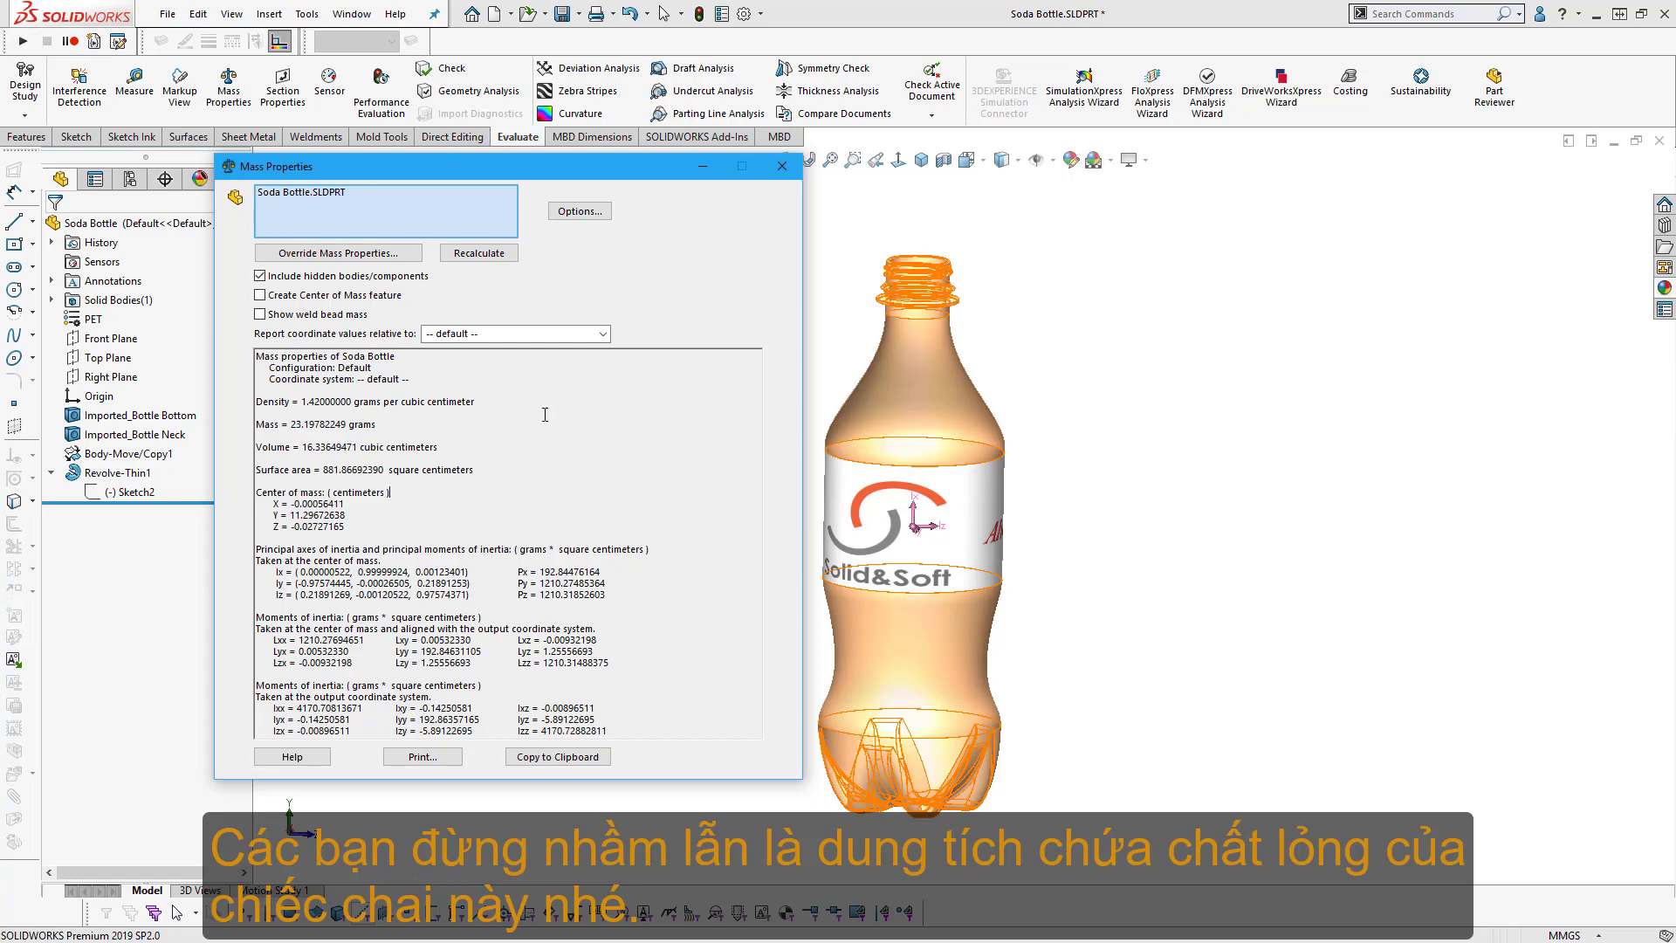
left_click(783, 167)
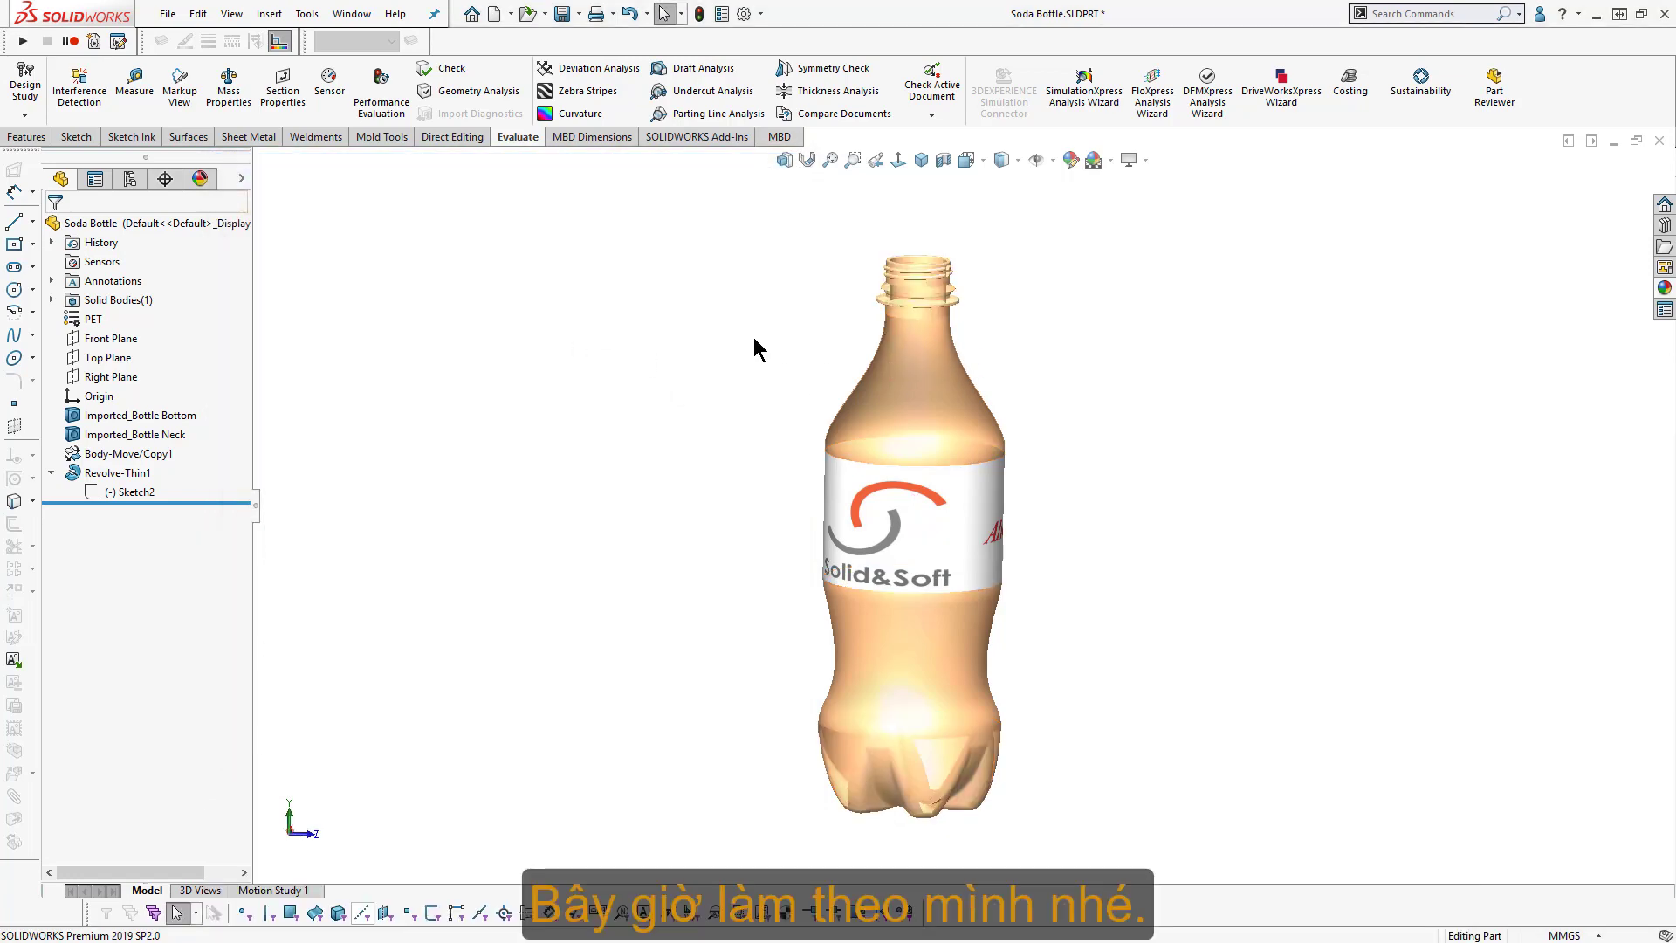
Step: Add a new configuration named "thể tích" to the Soda Bottle part
left_click(130, 179)
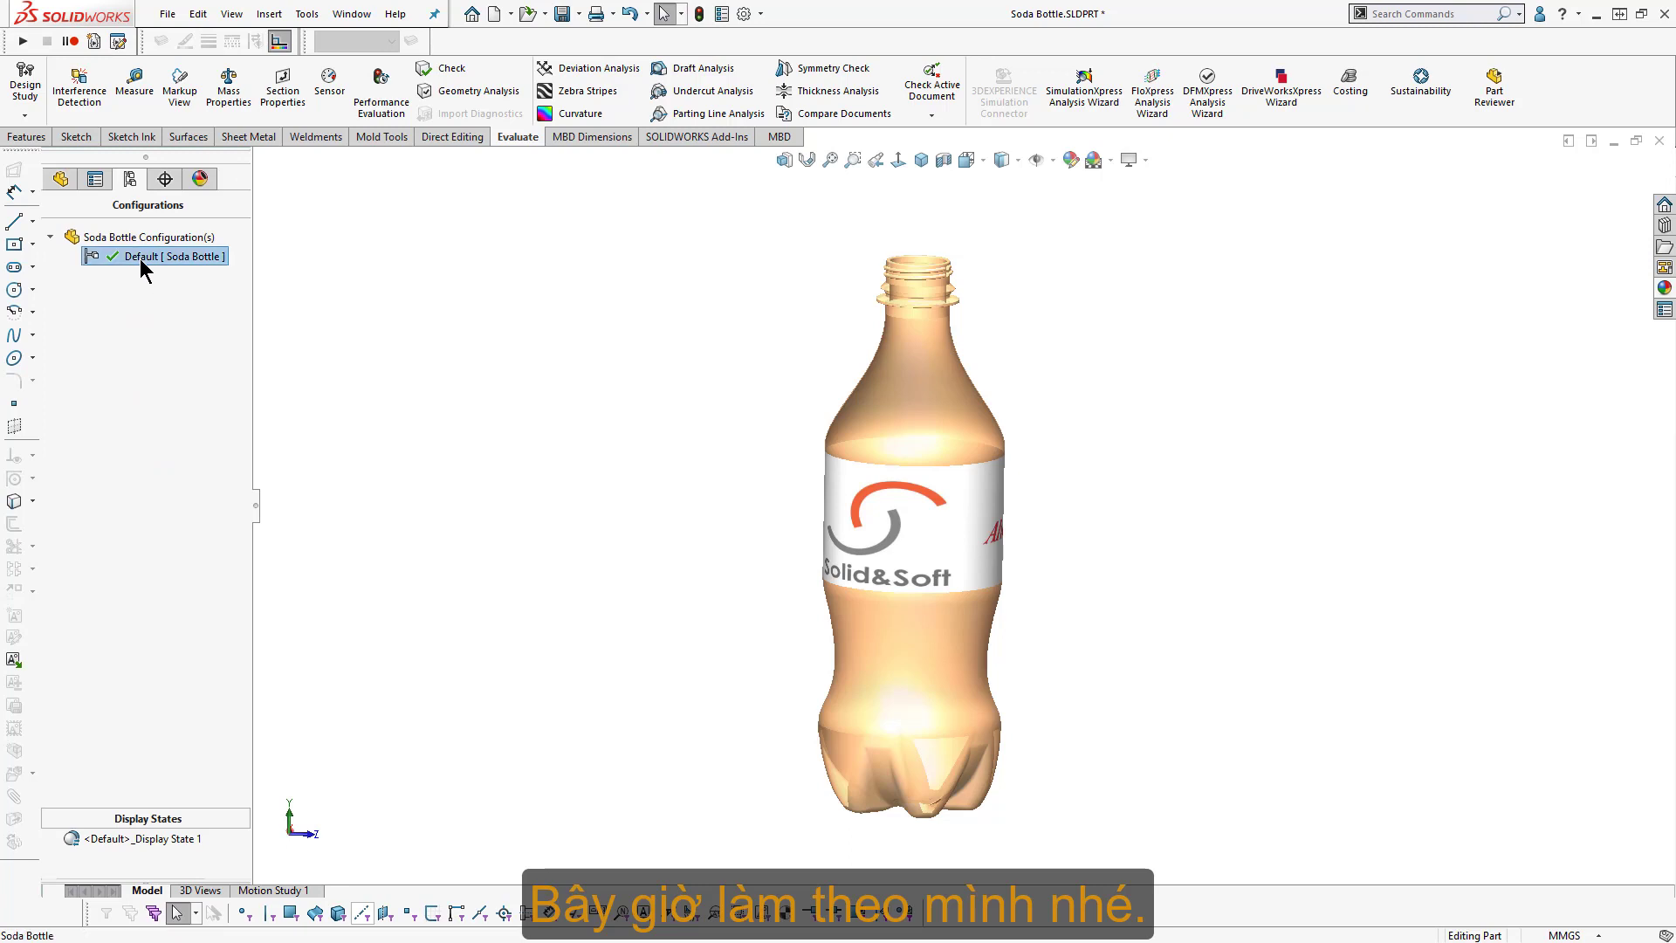
right_click(142, 262)
left_click(144, 237)
right_click(144, 240)
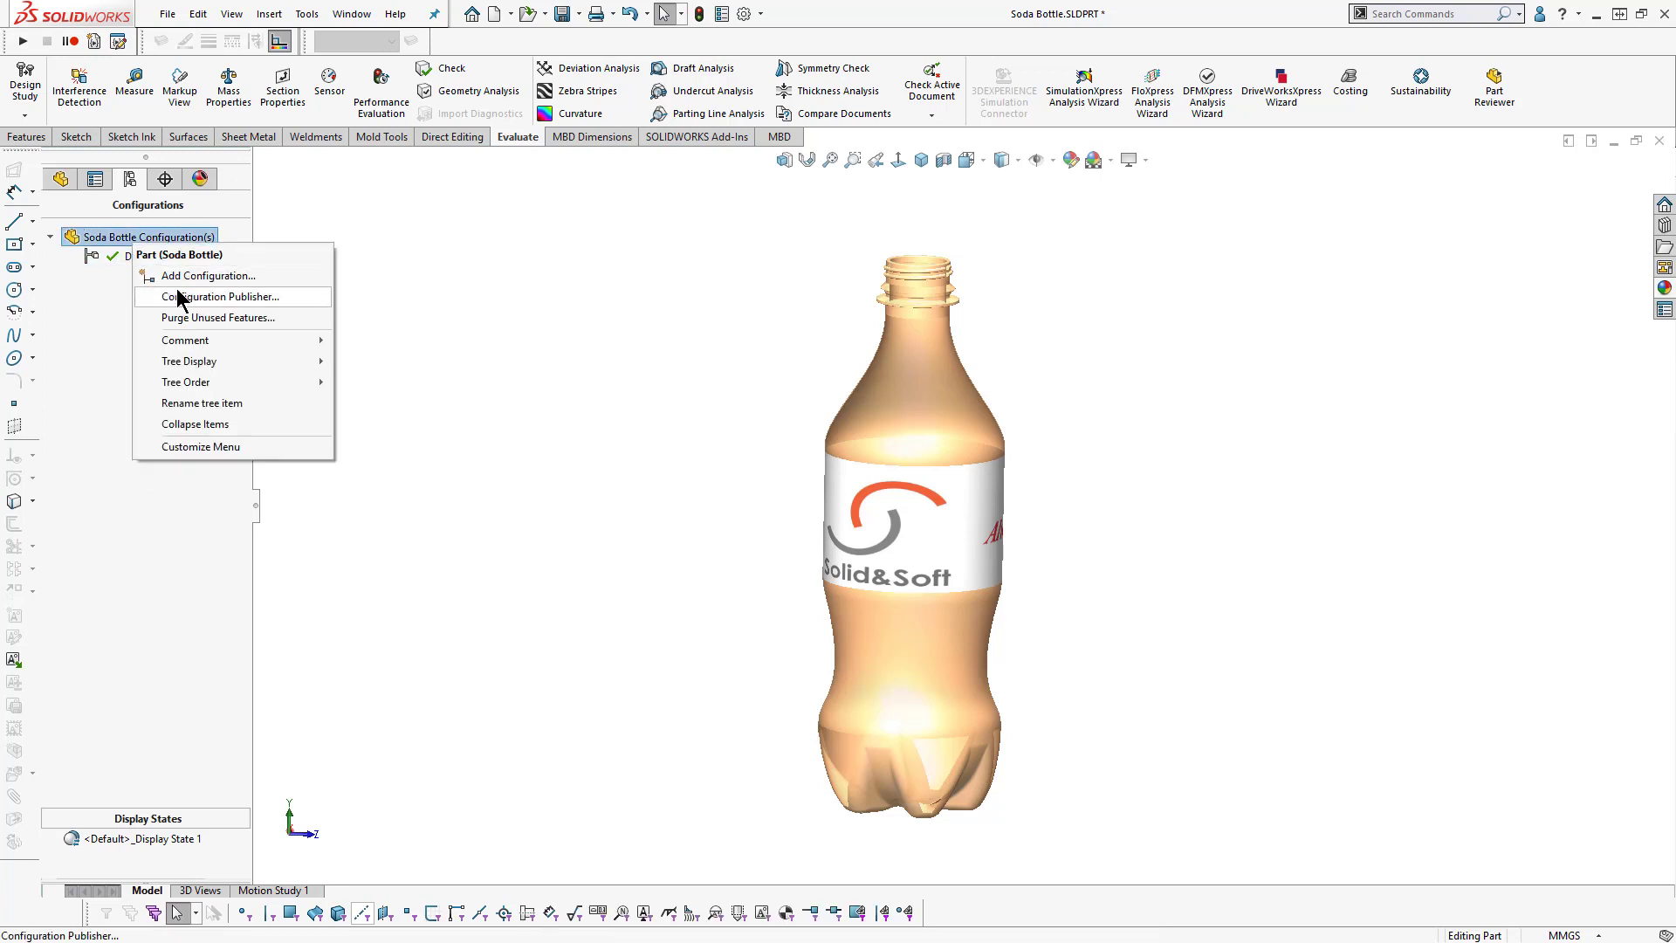
left_click(202, 290)
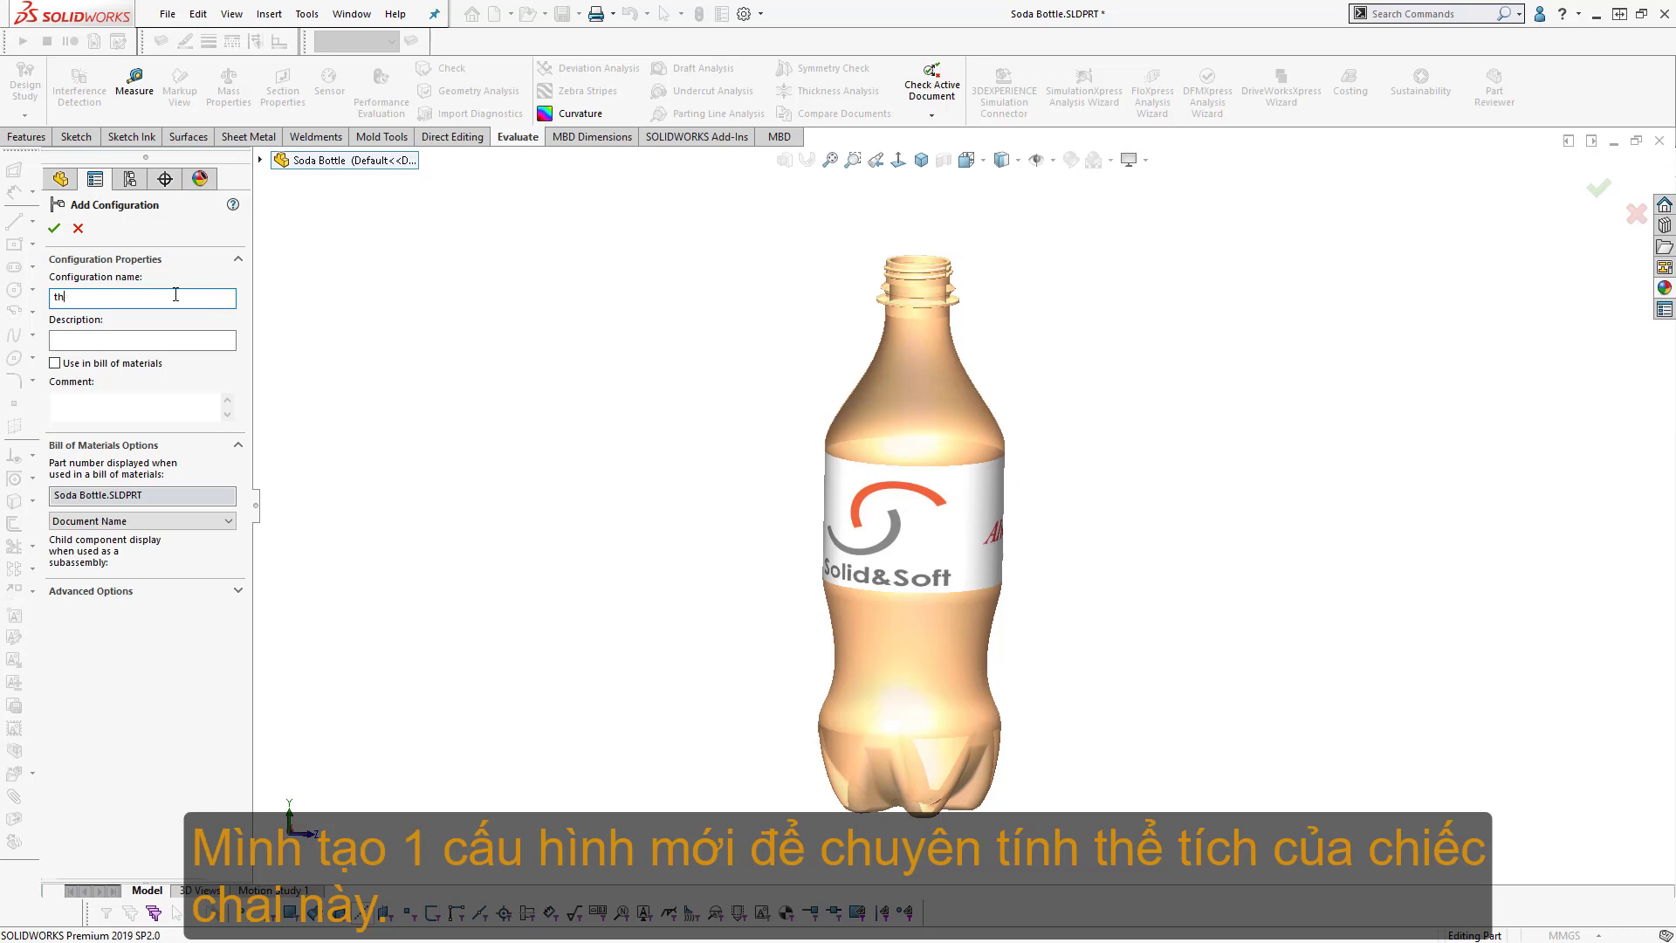
type("thể tích")
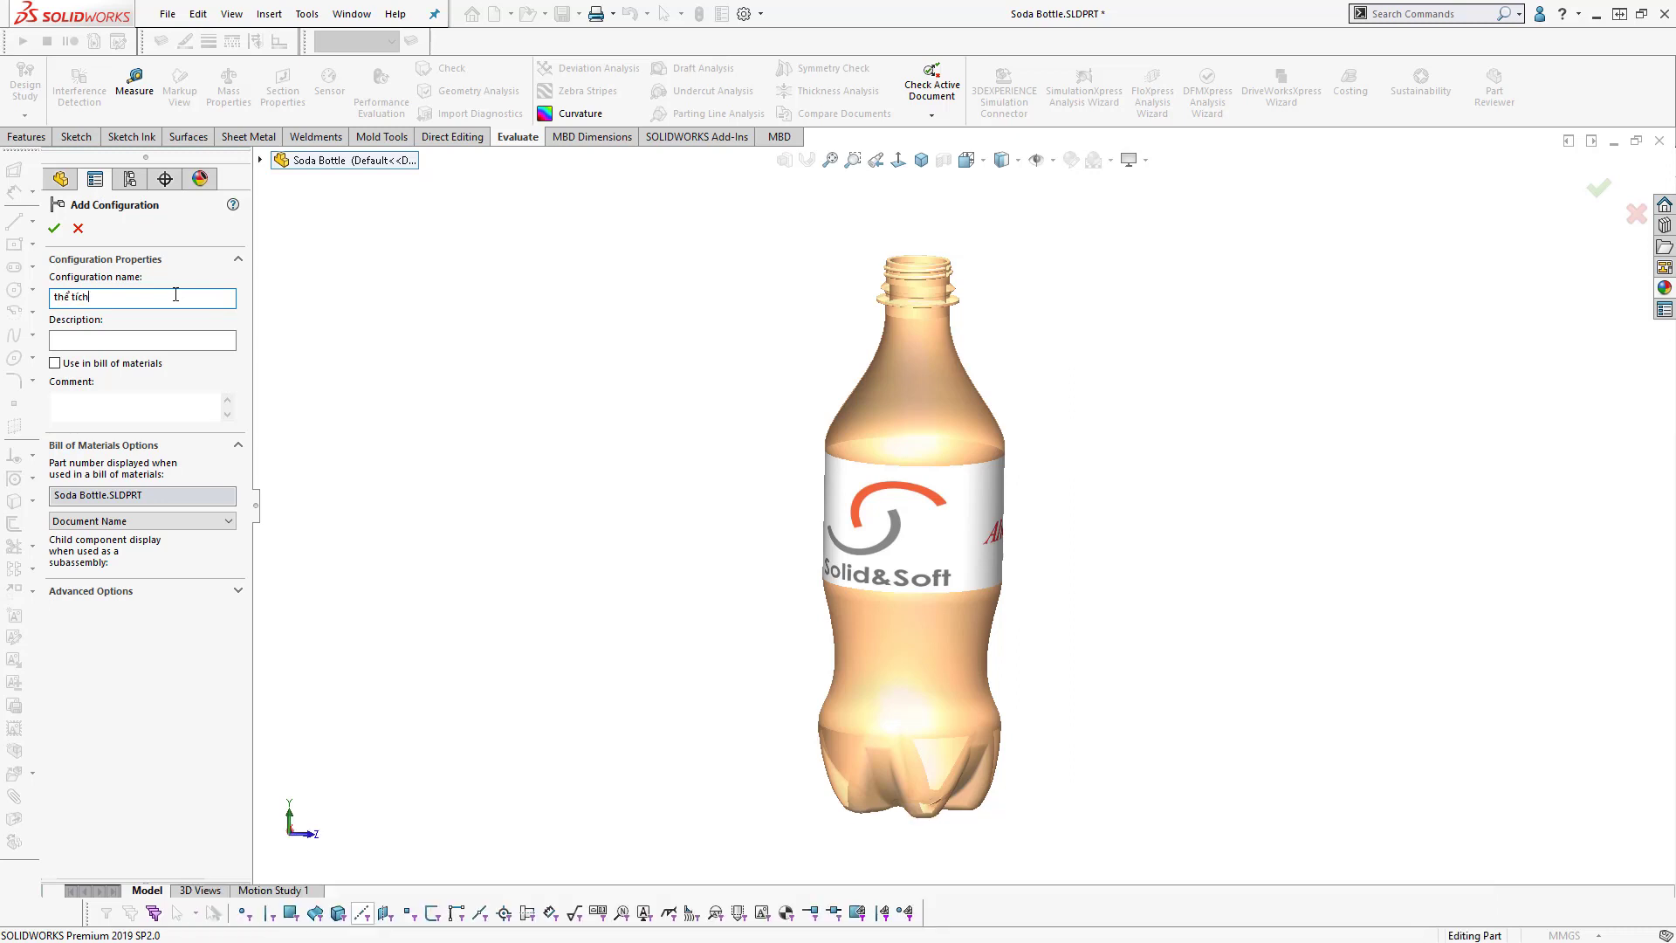
left_click(54, 228)
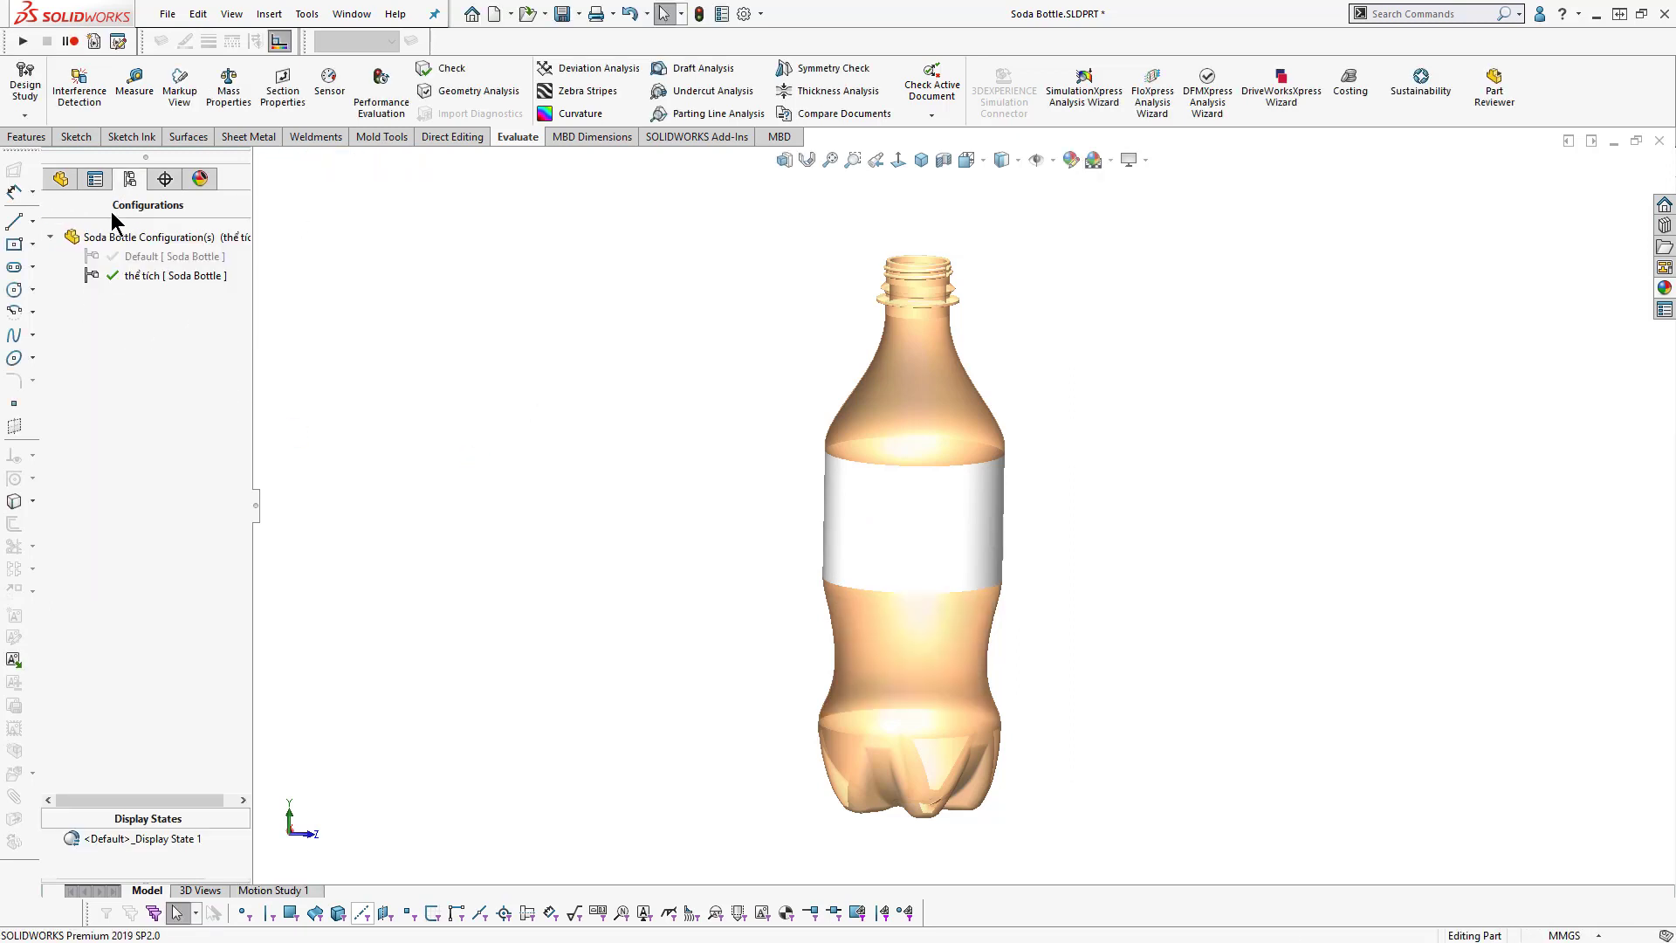
Step: Create a reference plane offset 180 mm above the Top Plane, crossing the bottle below its neck
left_click(60, 178)
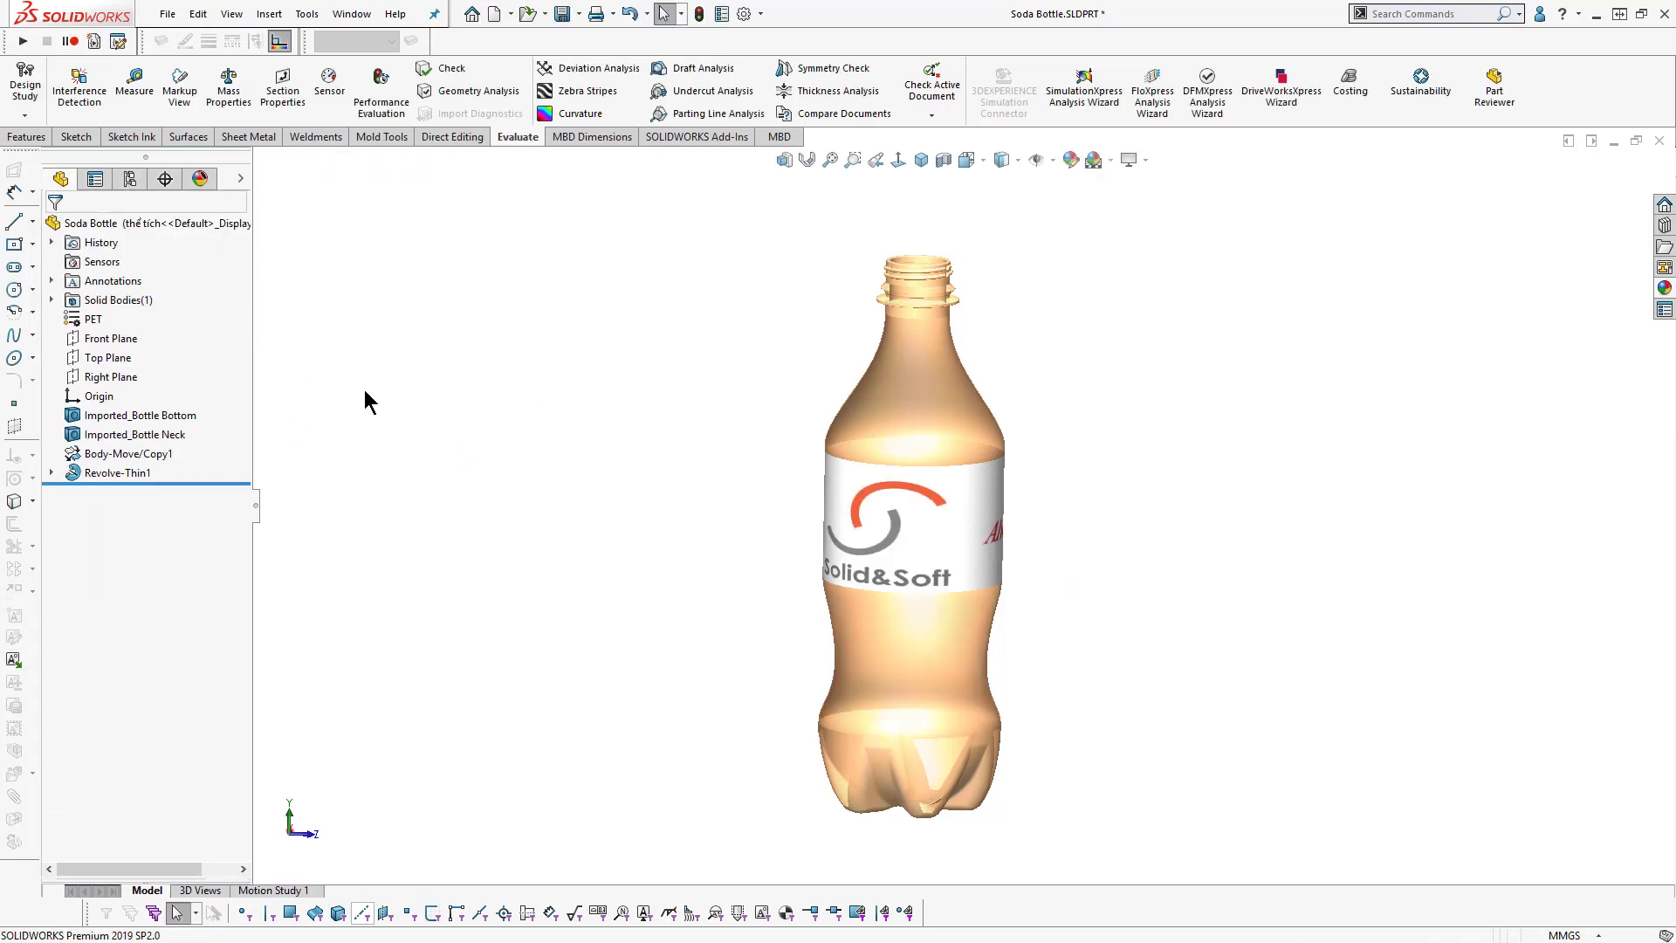
left_click(114, 359)
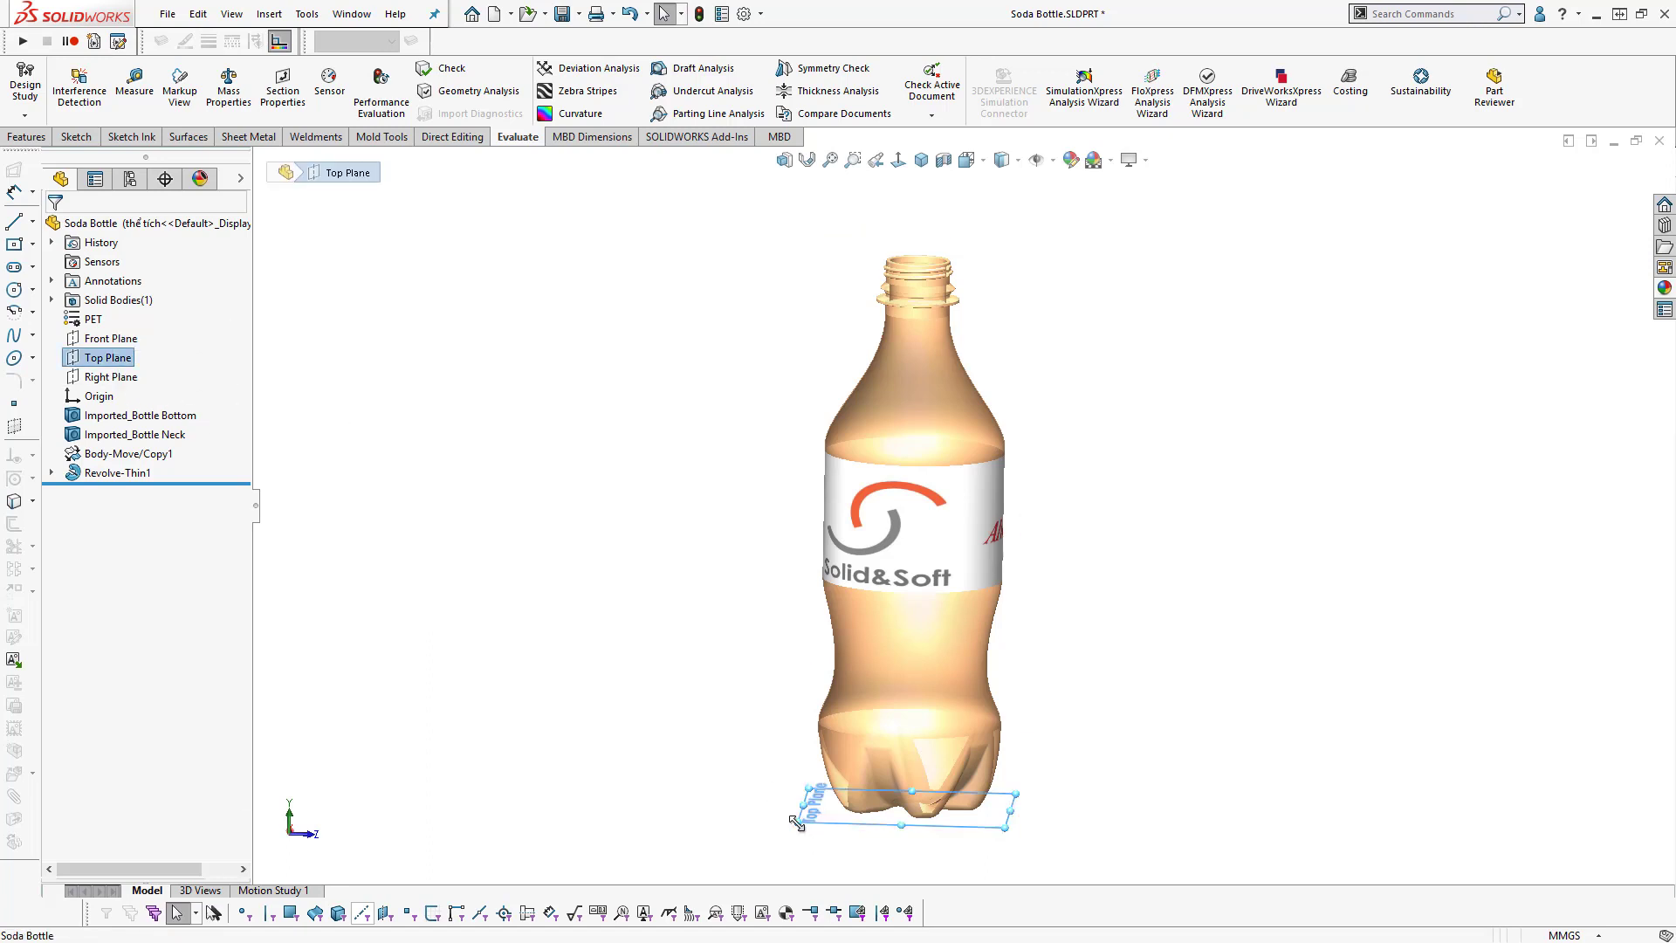
left_click_drag(796, 823, 811, 357, "ctrl")
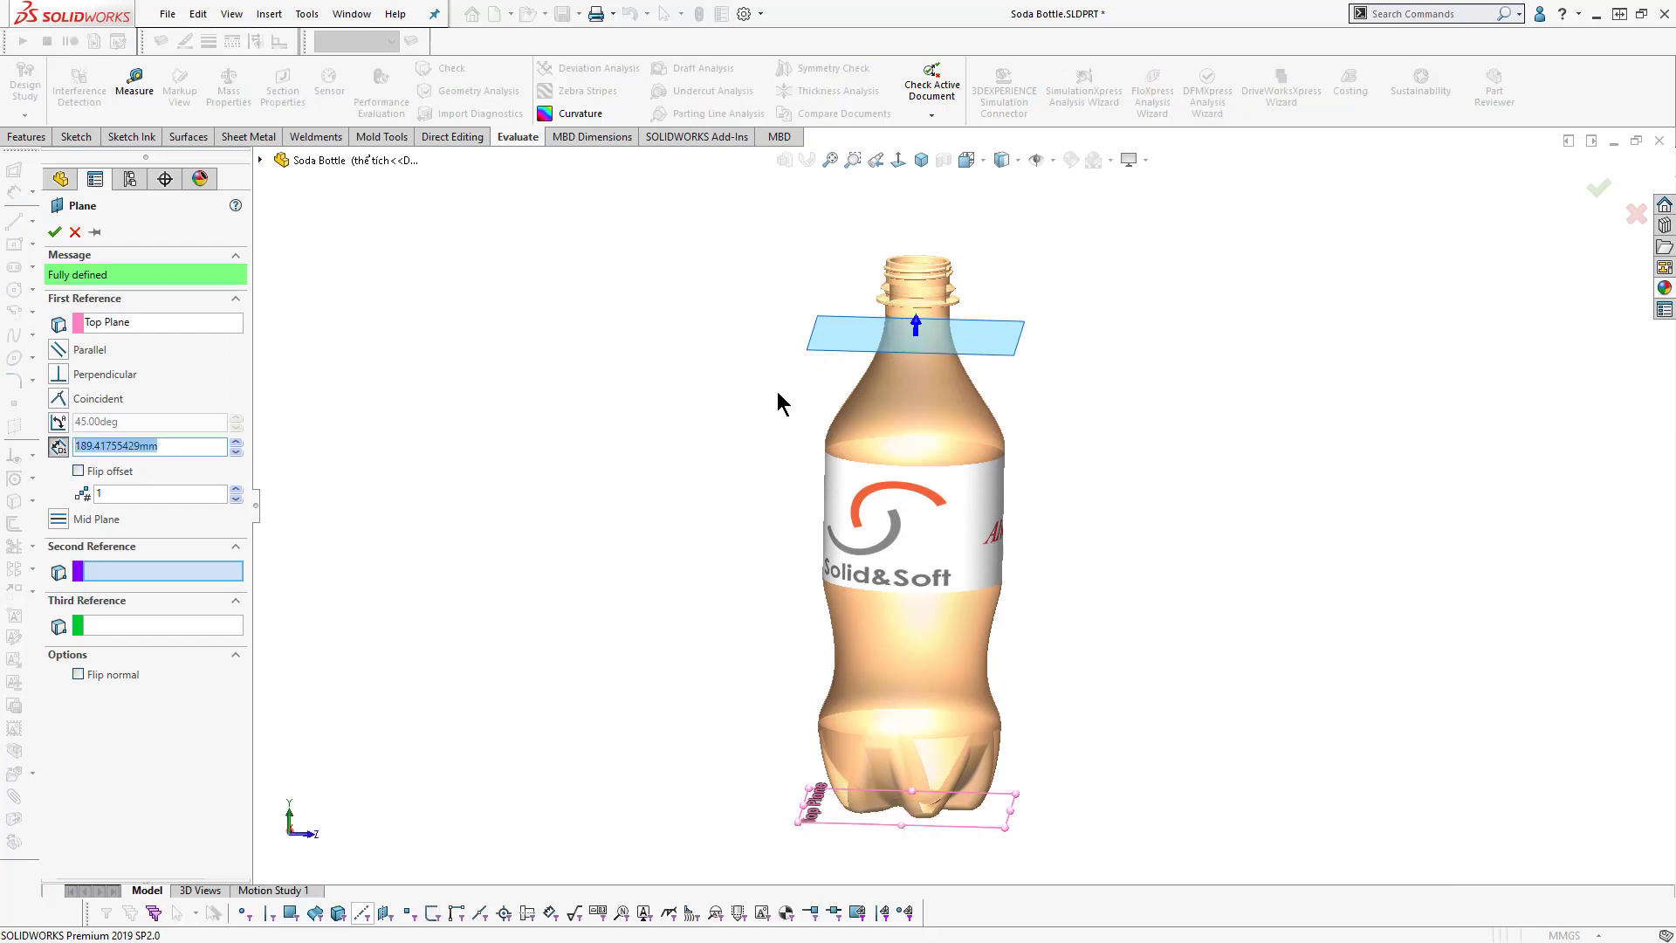
key("Up")
key("Up")
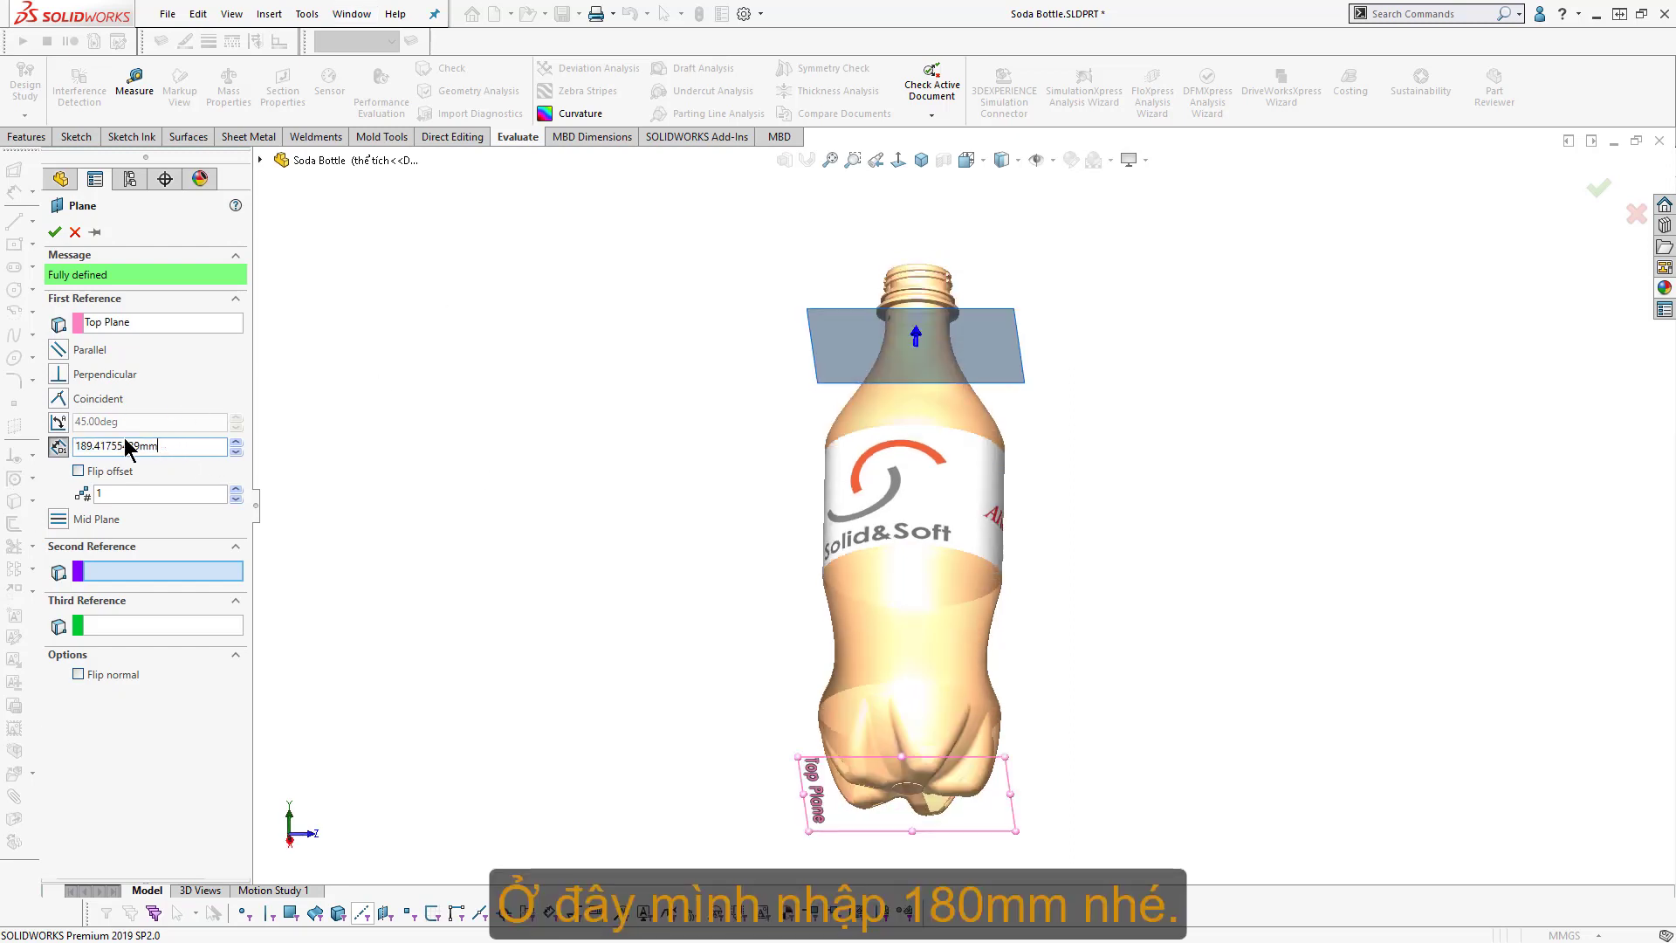
left_click_drag(169, 443, 77, 446)
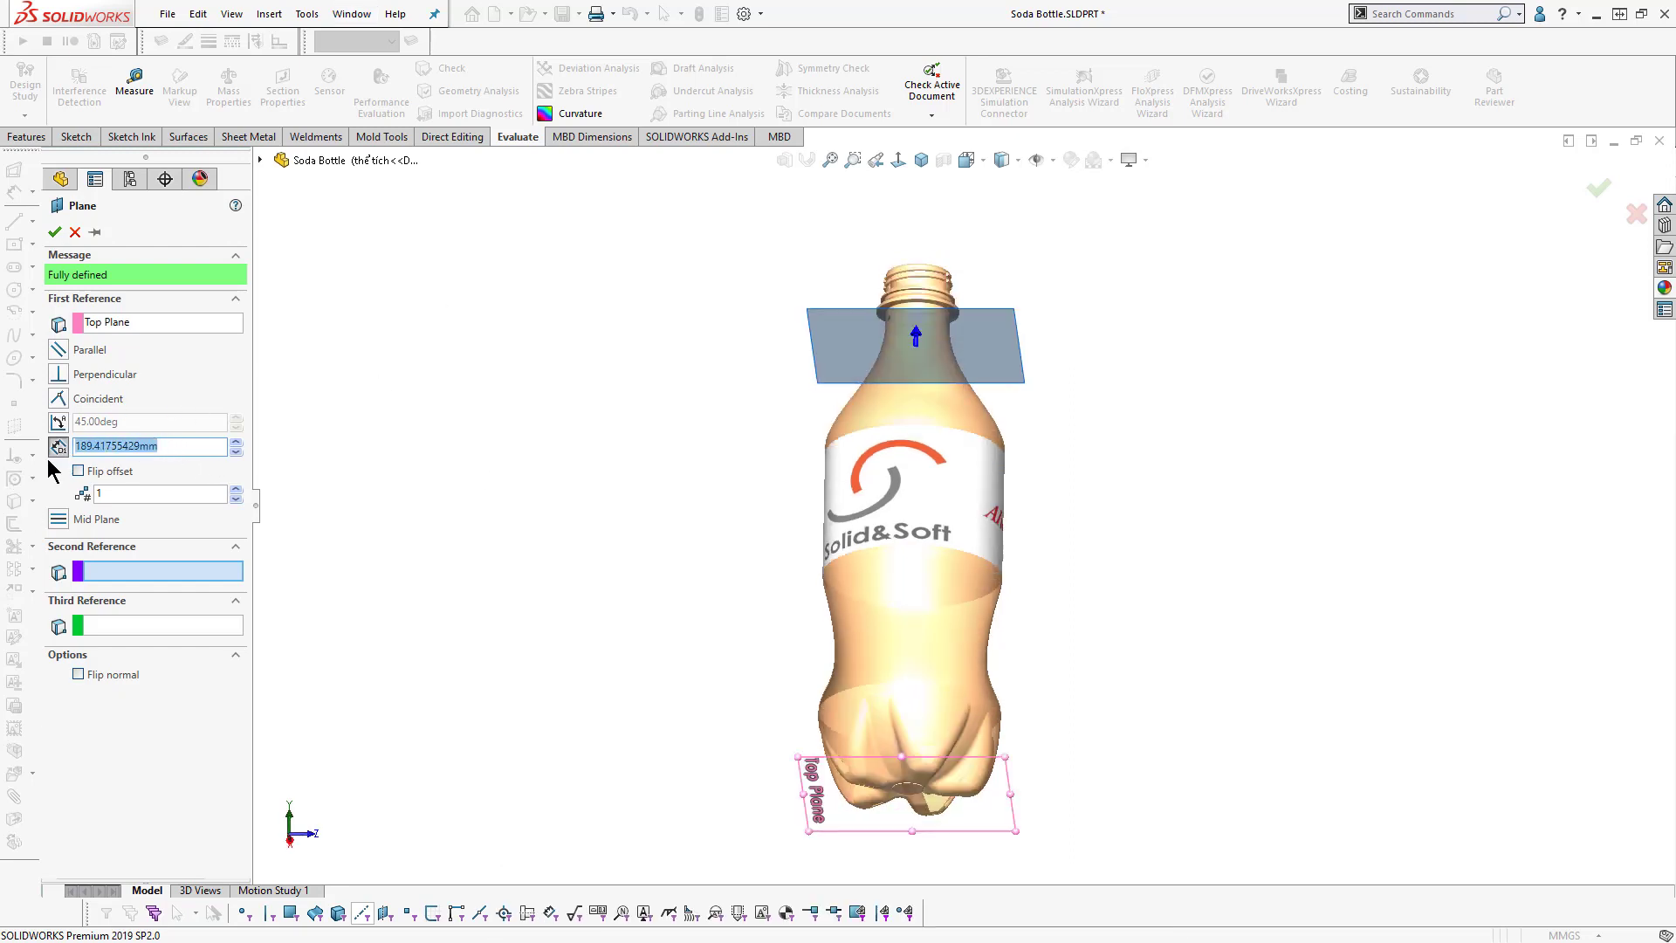
type("180")
key("Return")
middle_click_drag(478, 340, 655, 342)
left_click(54, 232)
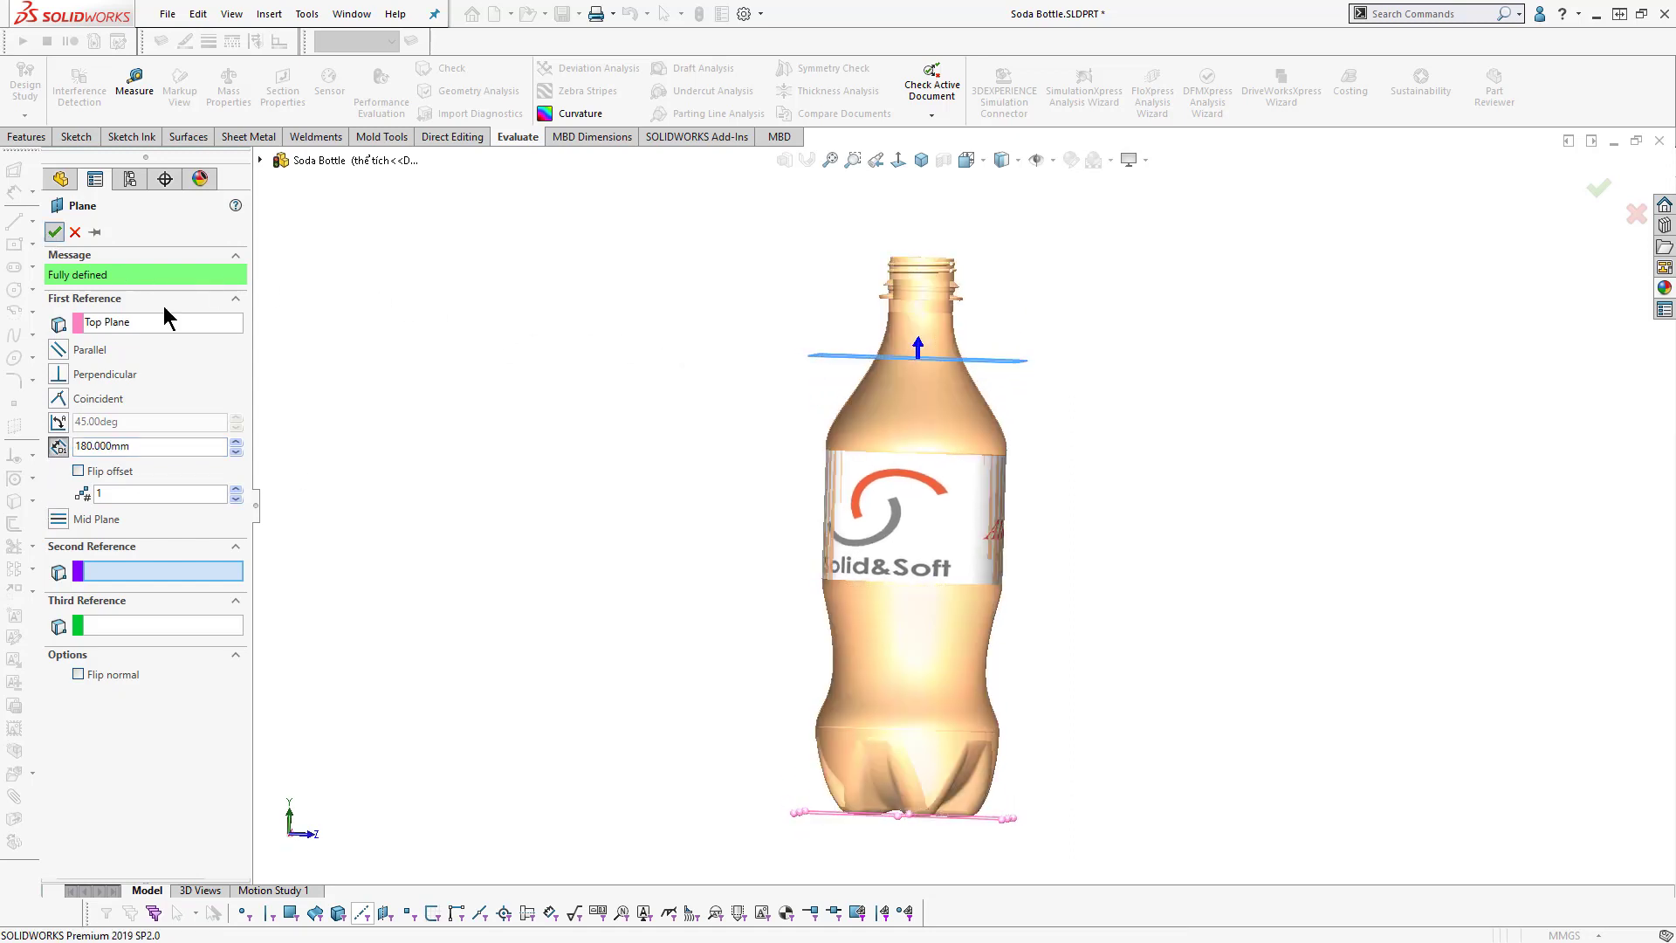
middle_click_drag(688, 391, 677, 393)
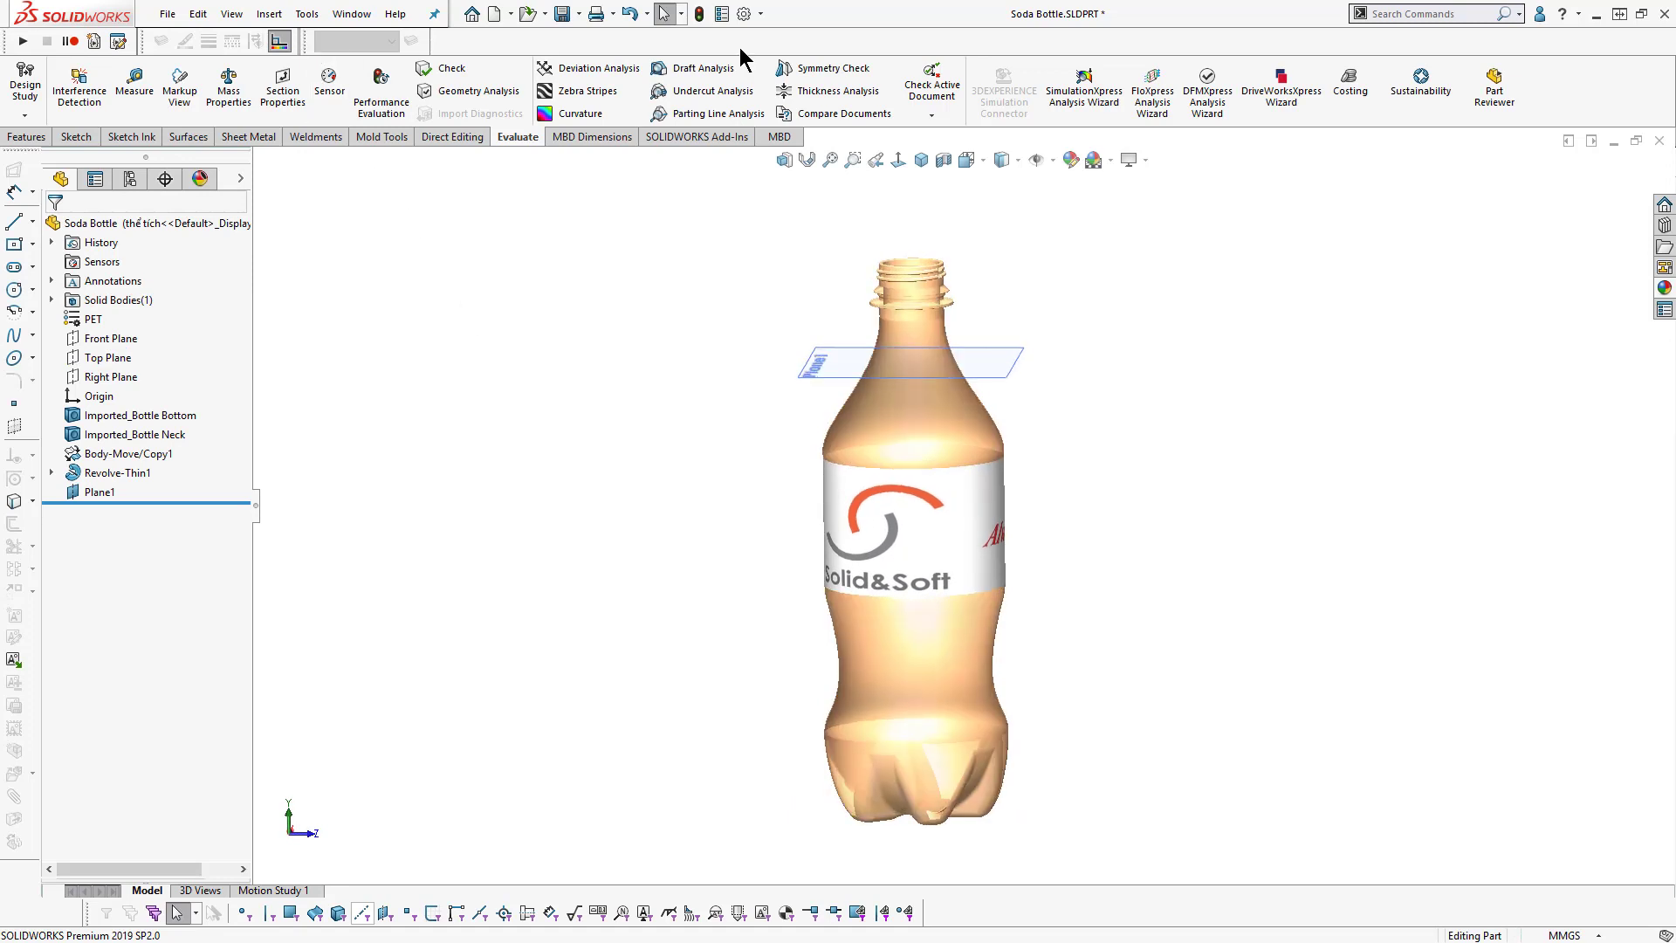
Step: Find the Intersect command and compute the regions between Plane1 and the Revolve-Thin1 bottle body
left_click(1407, 12)
type("inter")
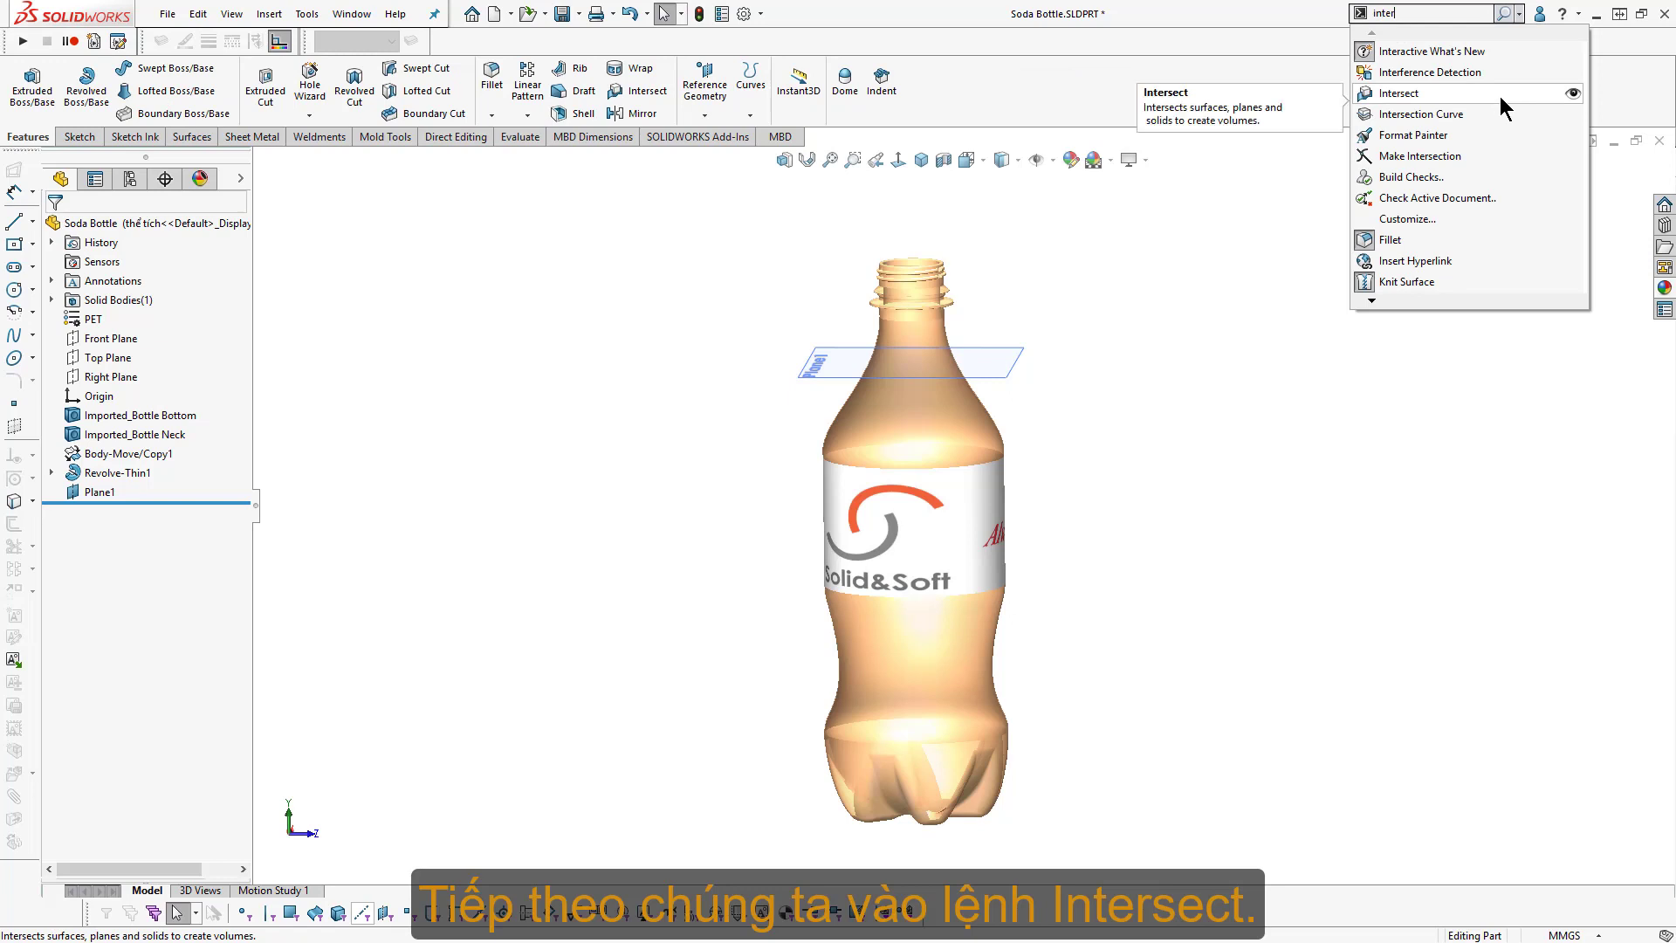
left_click(1572, 94)
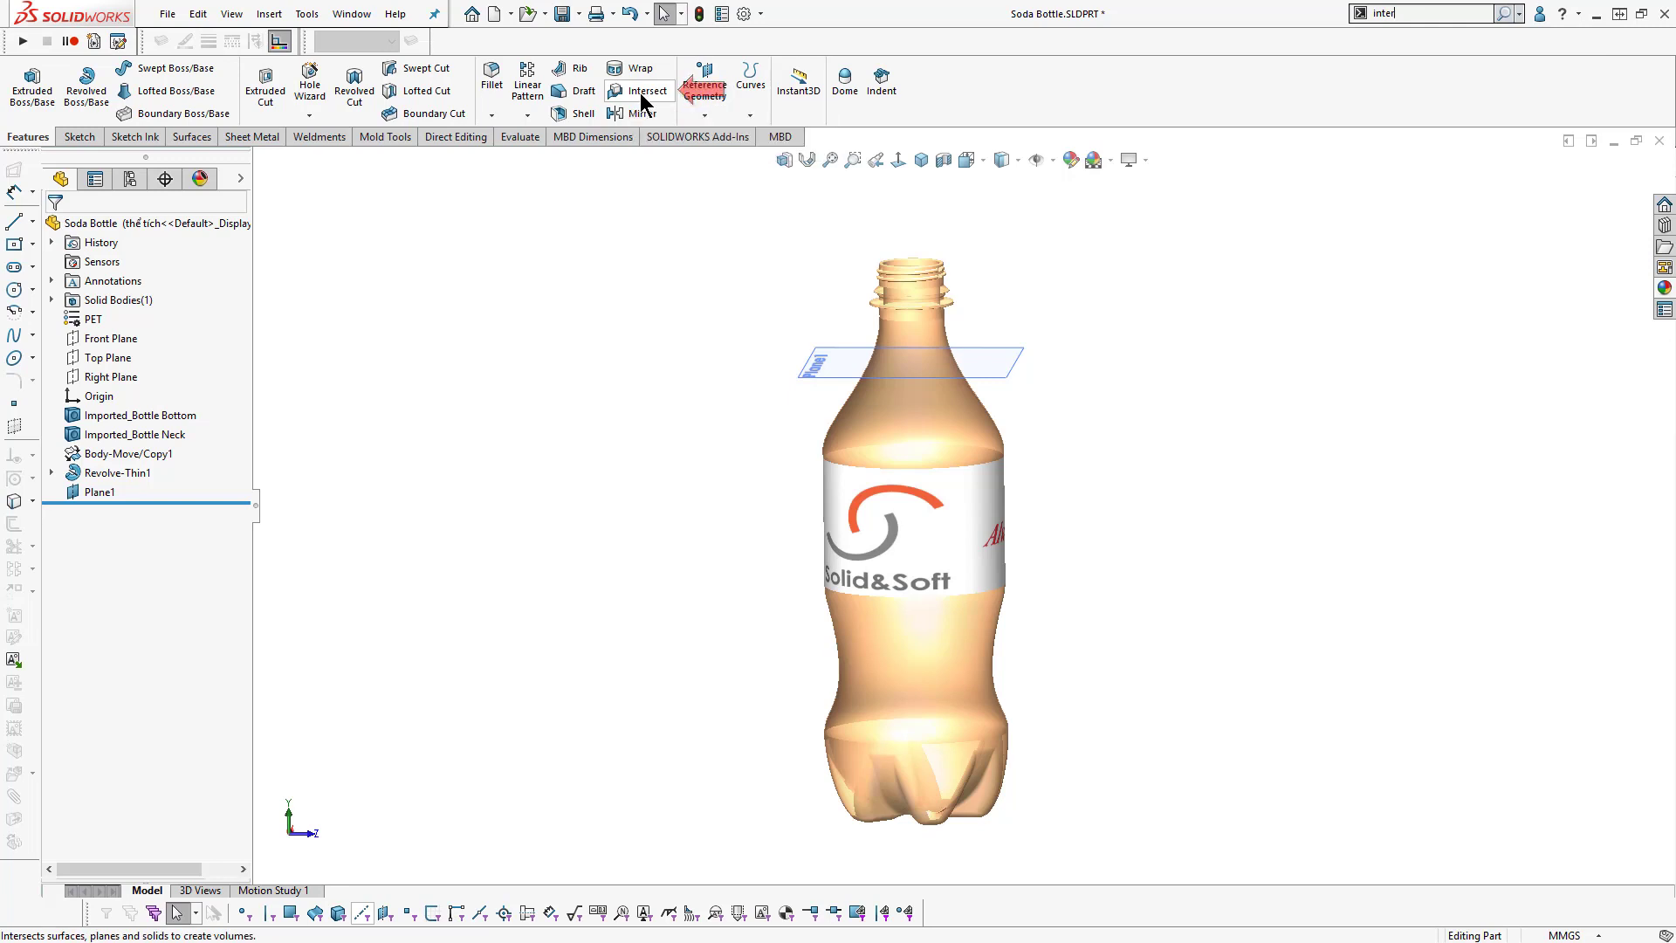
left_click(636, 99)
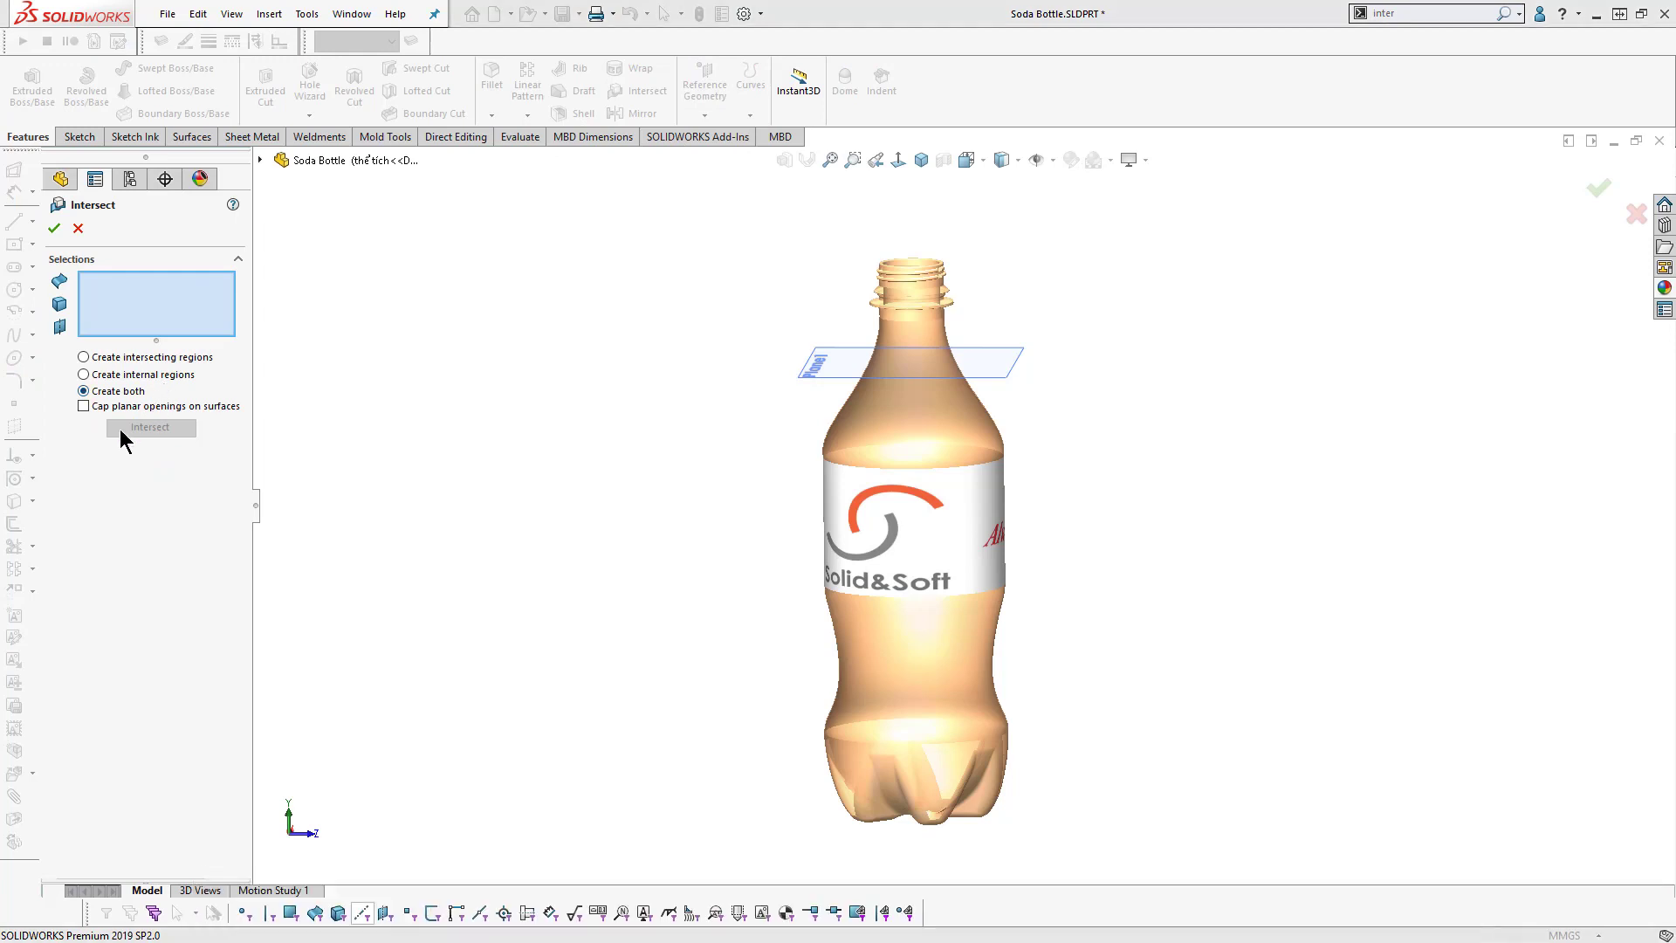
left_click(831, 385)
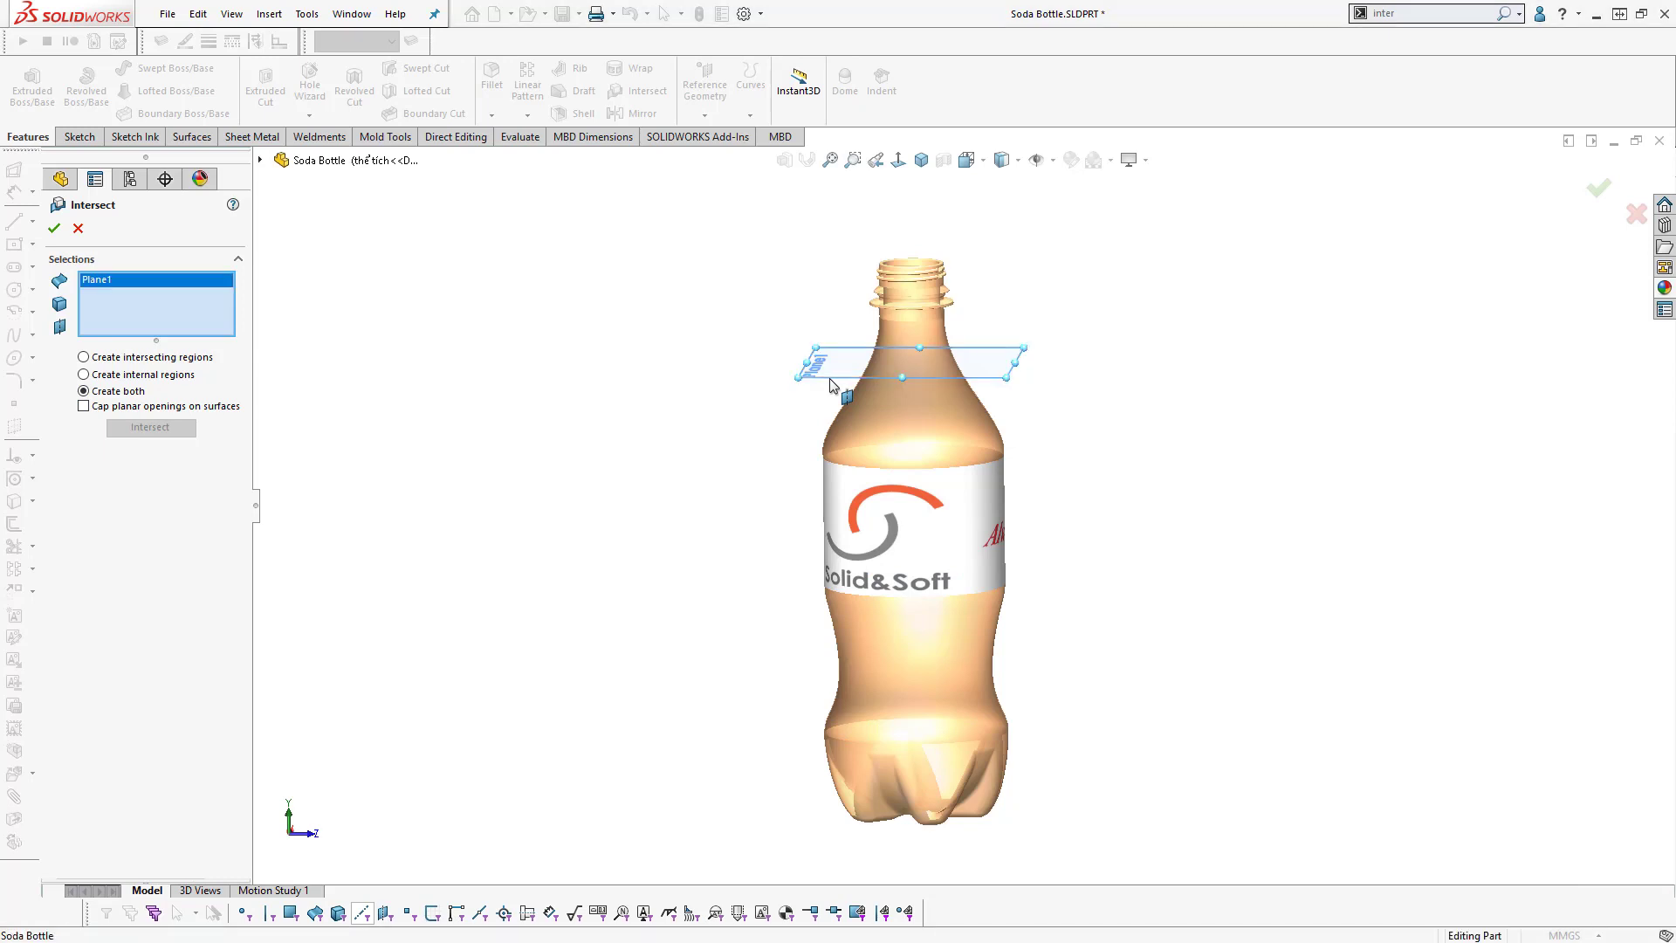
left_click(871, 410)
left_click(150, 427)
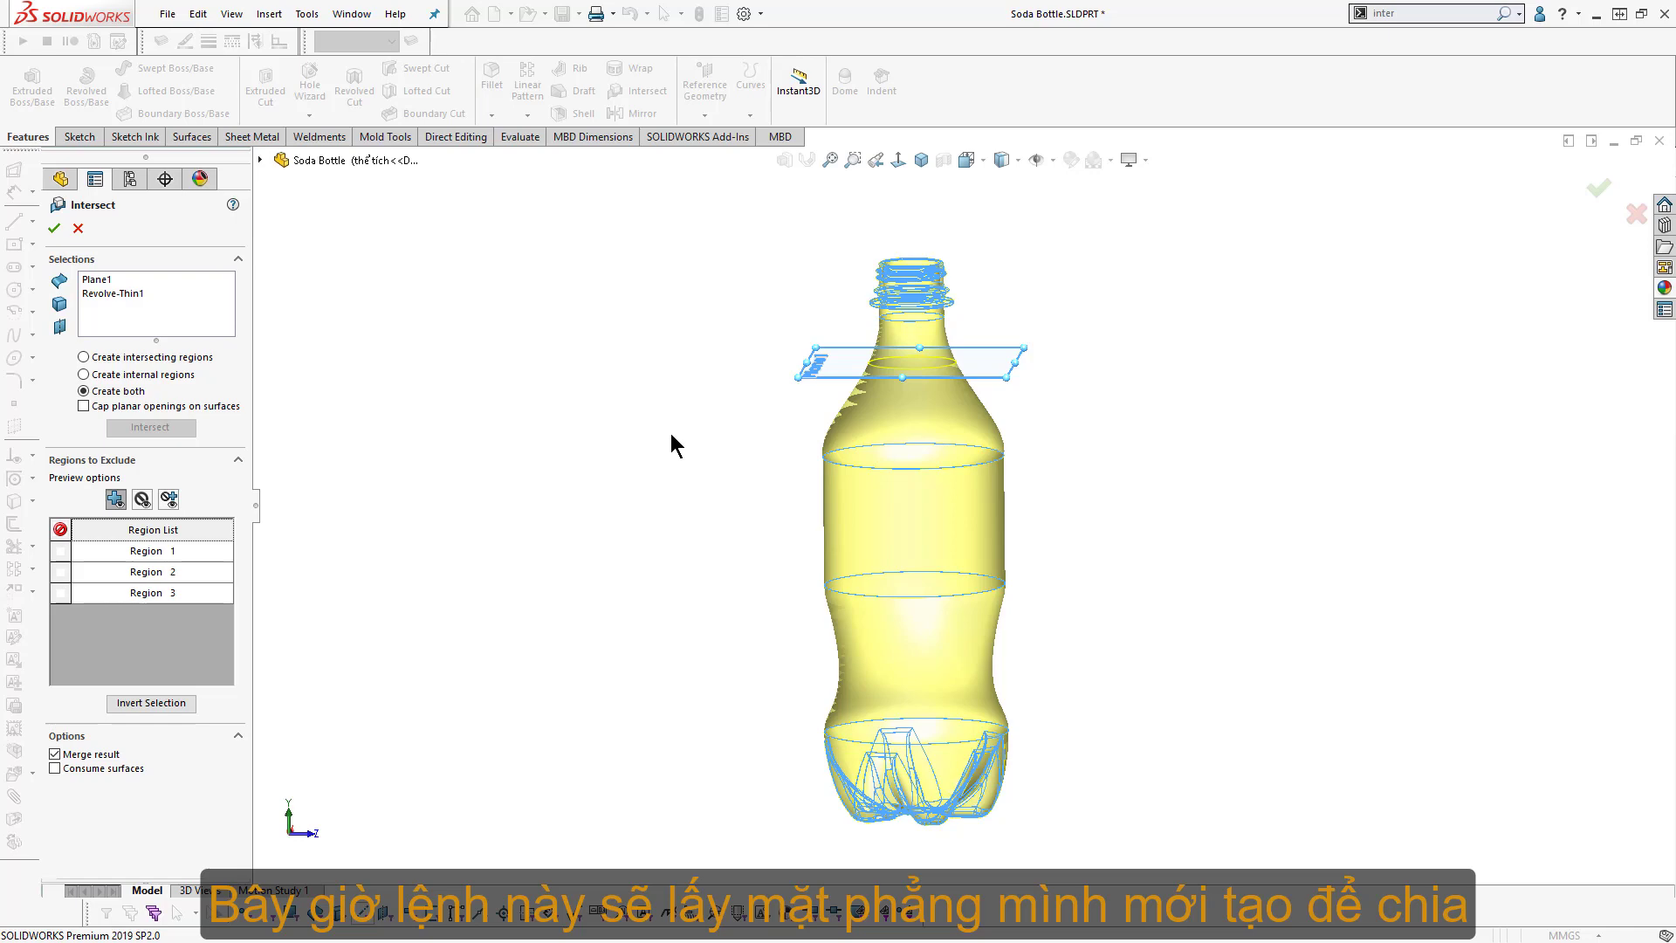
Step: Exclude Region 2 and Region 3, the bottle shell parts, and complete the Intersect with only the interior volume kept
middle_click_drag(670, 433, 812, 359)
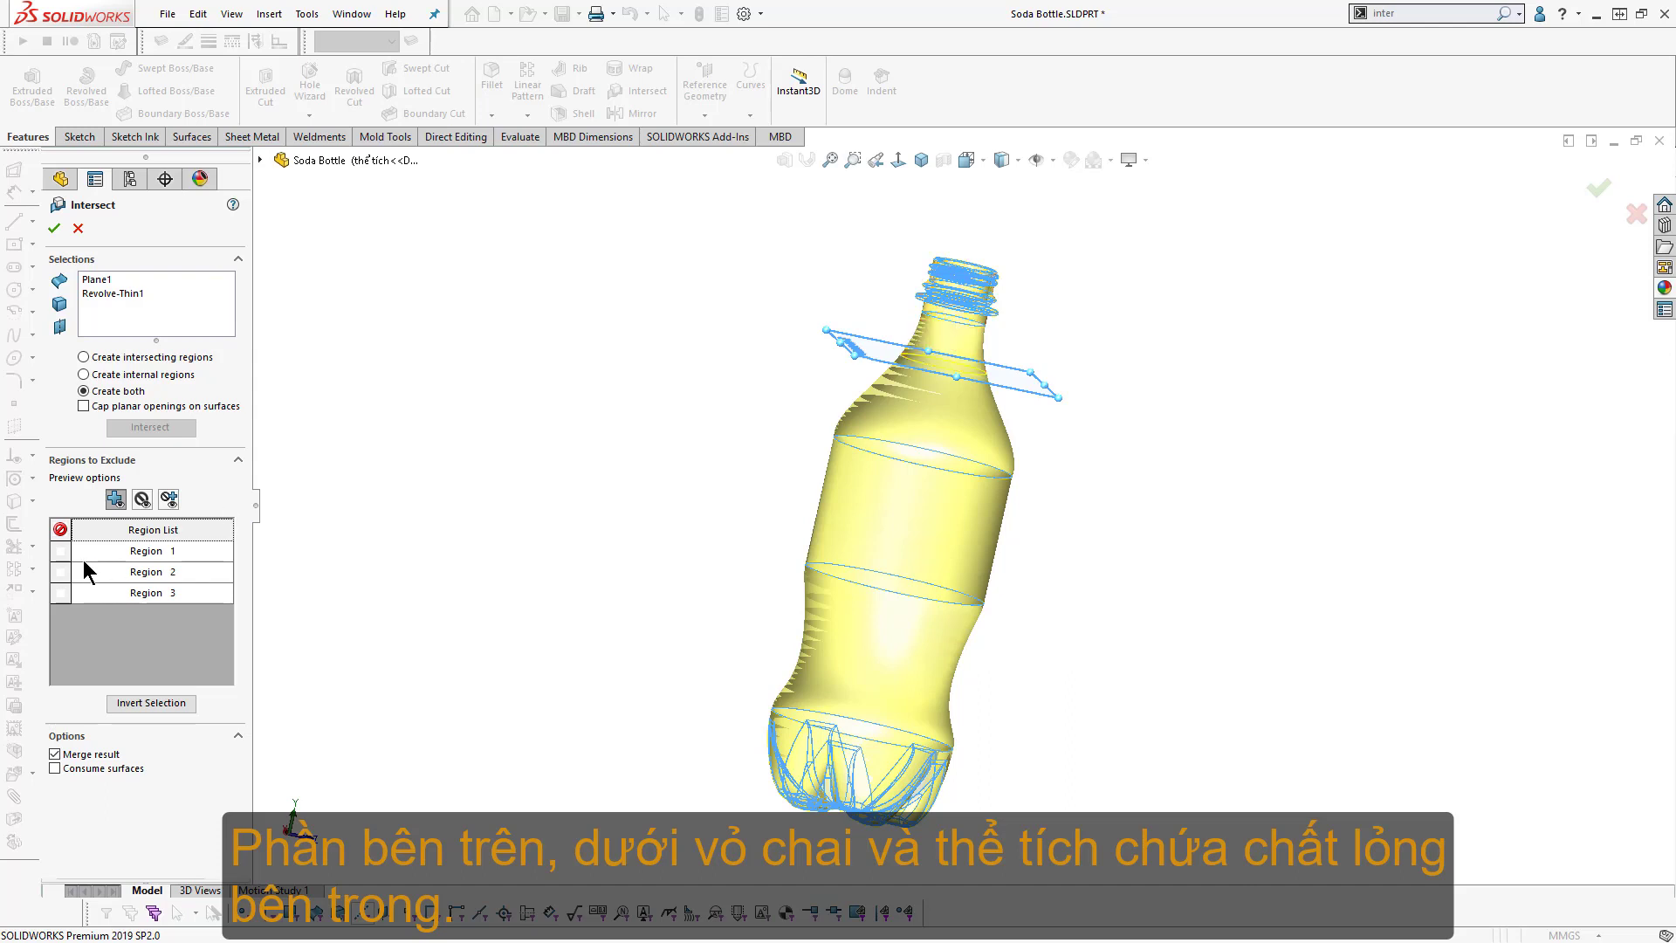
left_click(953, 338)
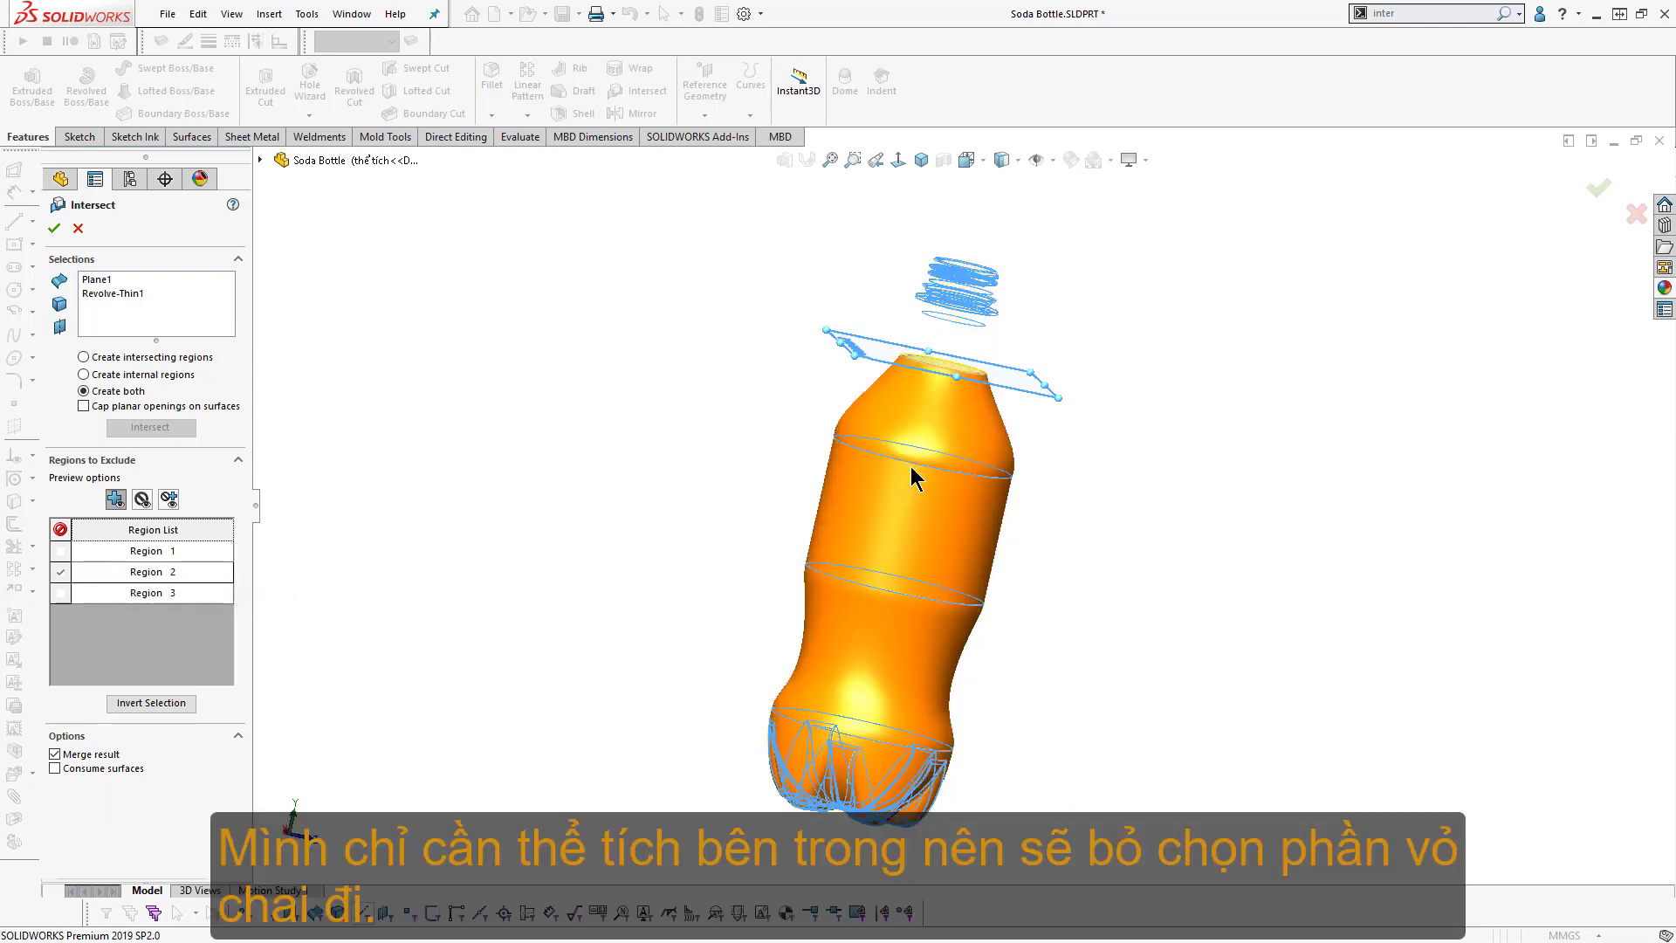
left_click(863, 470)
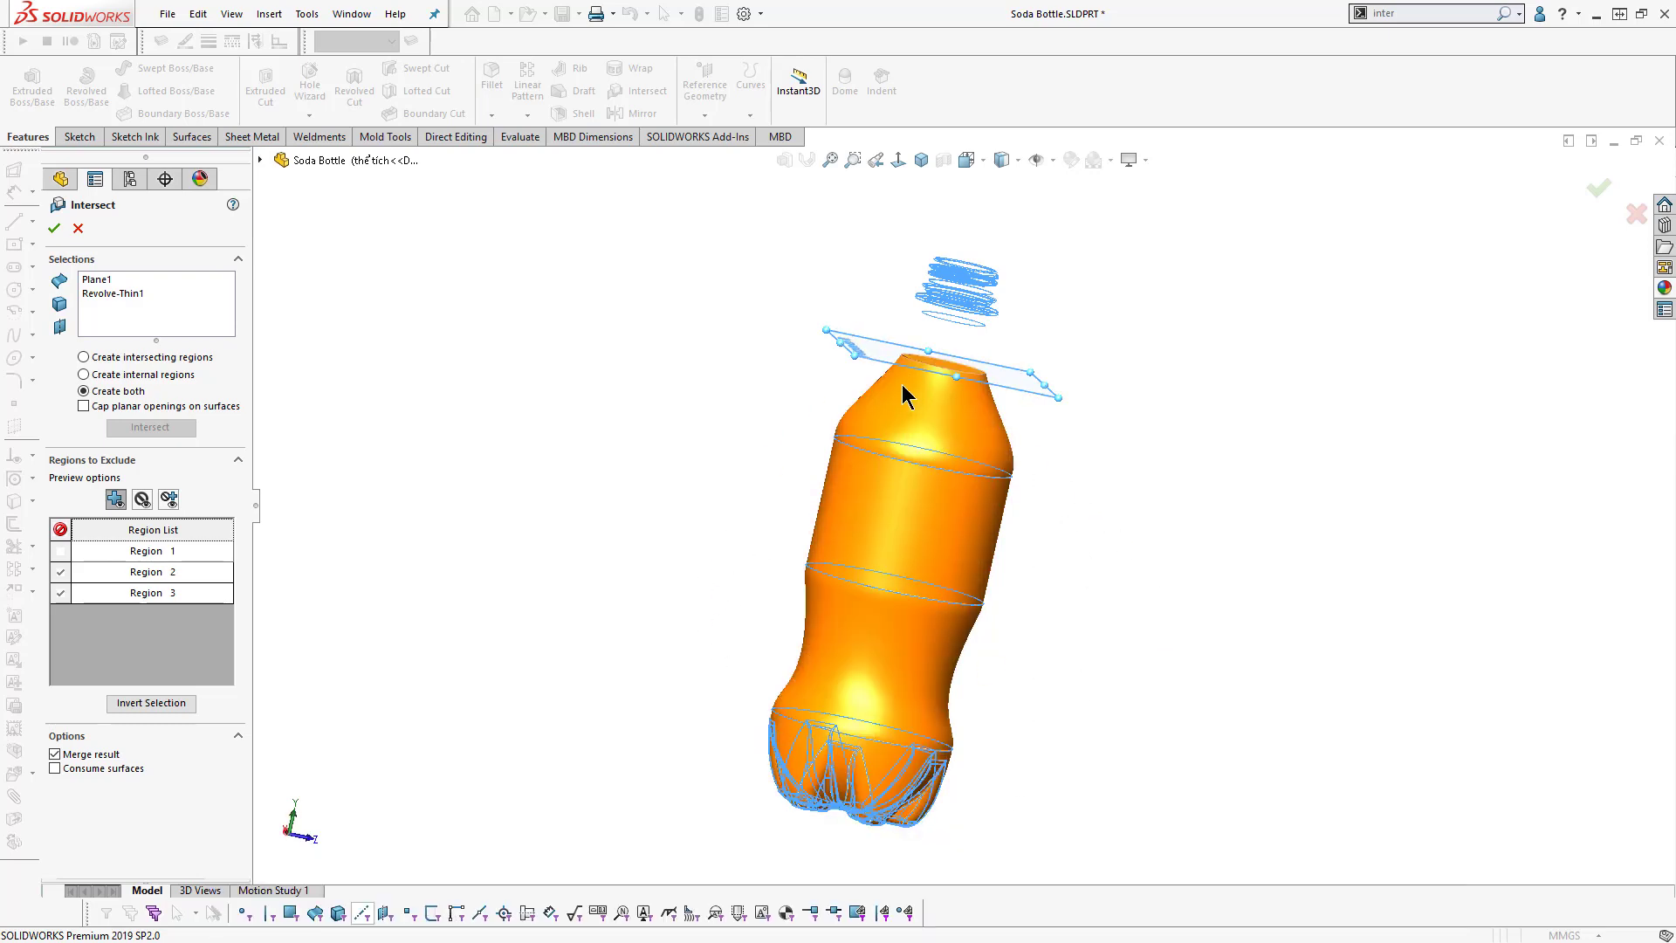
left_click(55, 229)
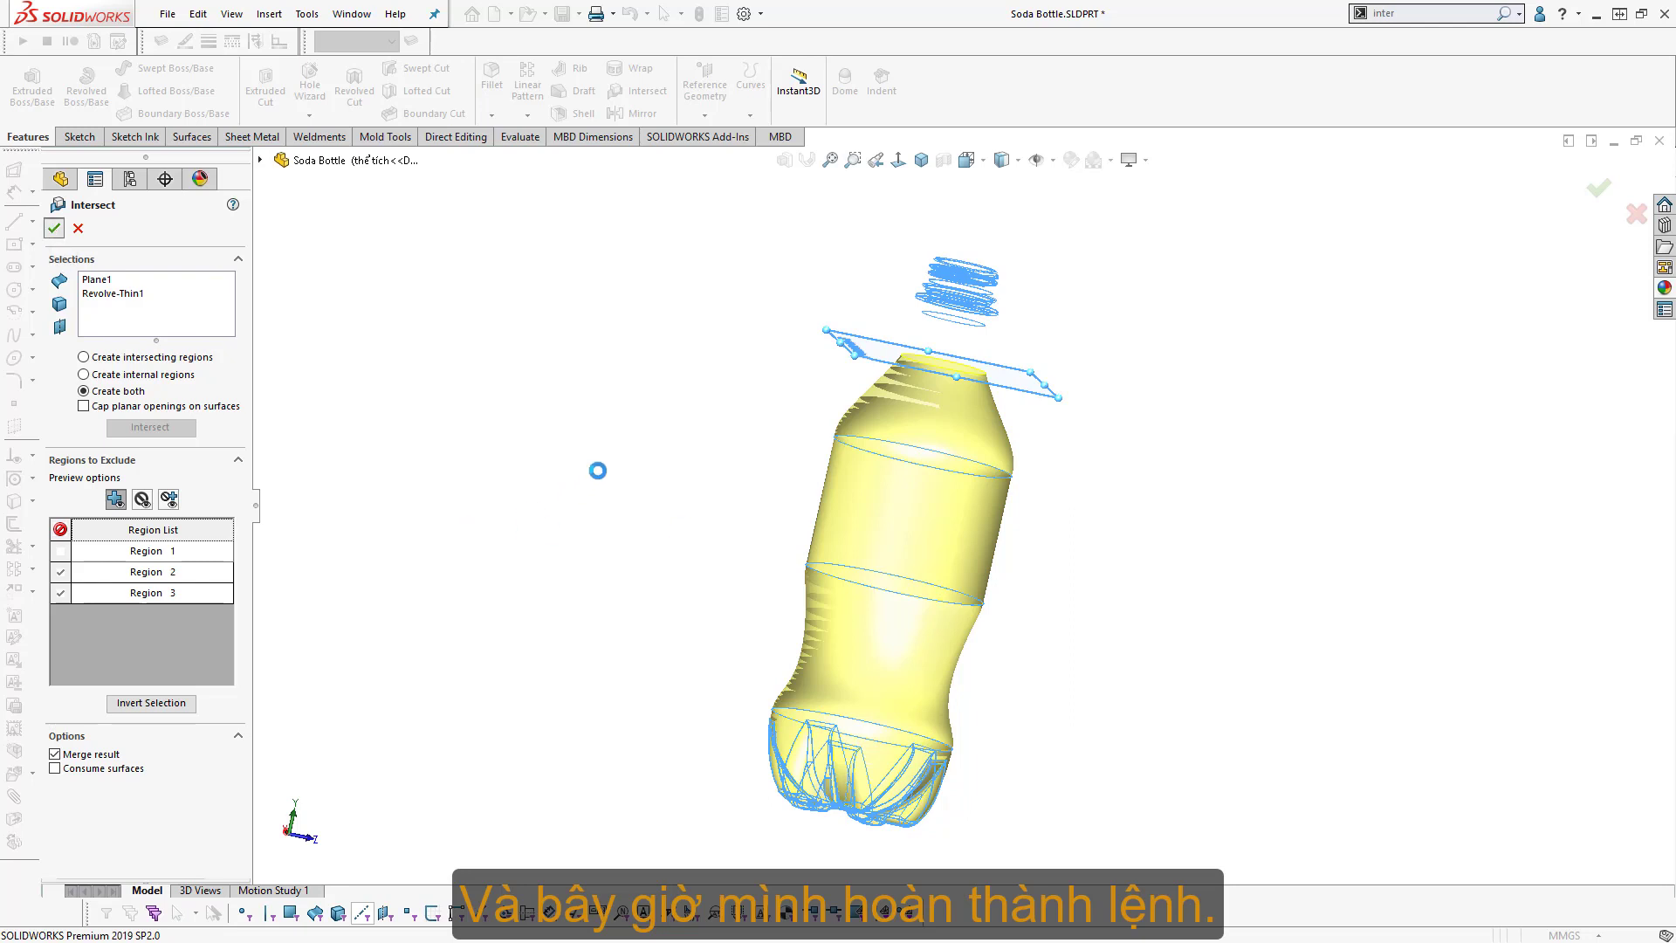
key("ctrl+7")
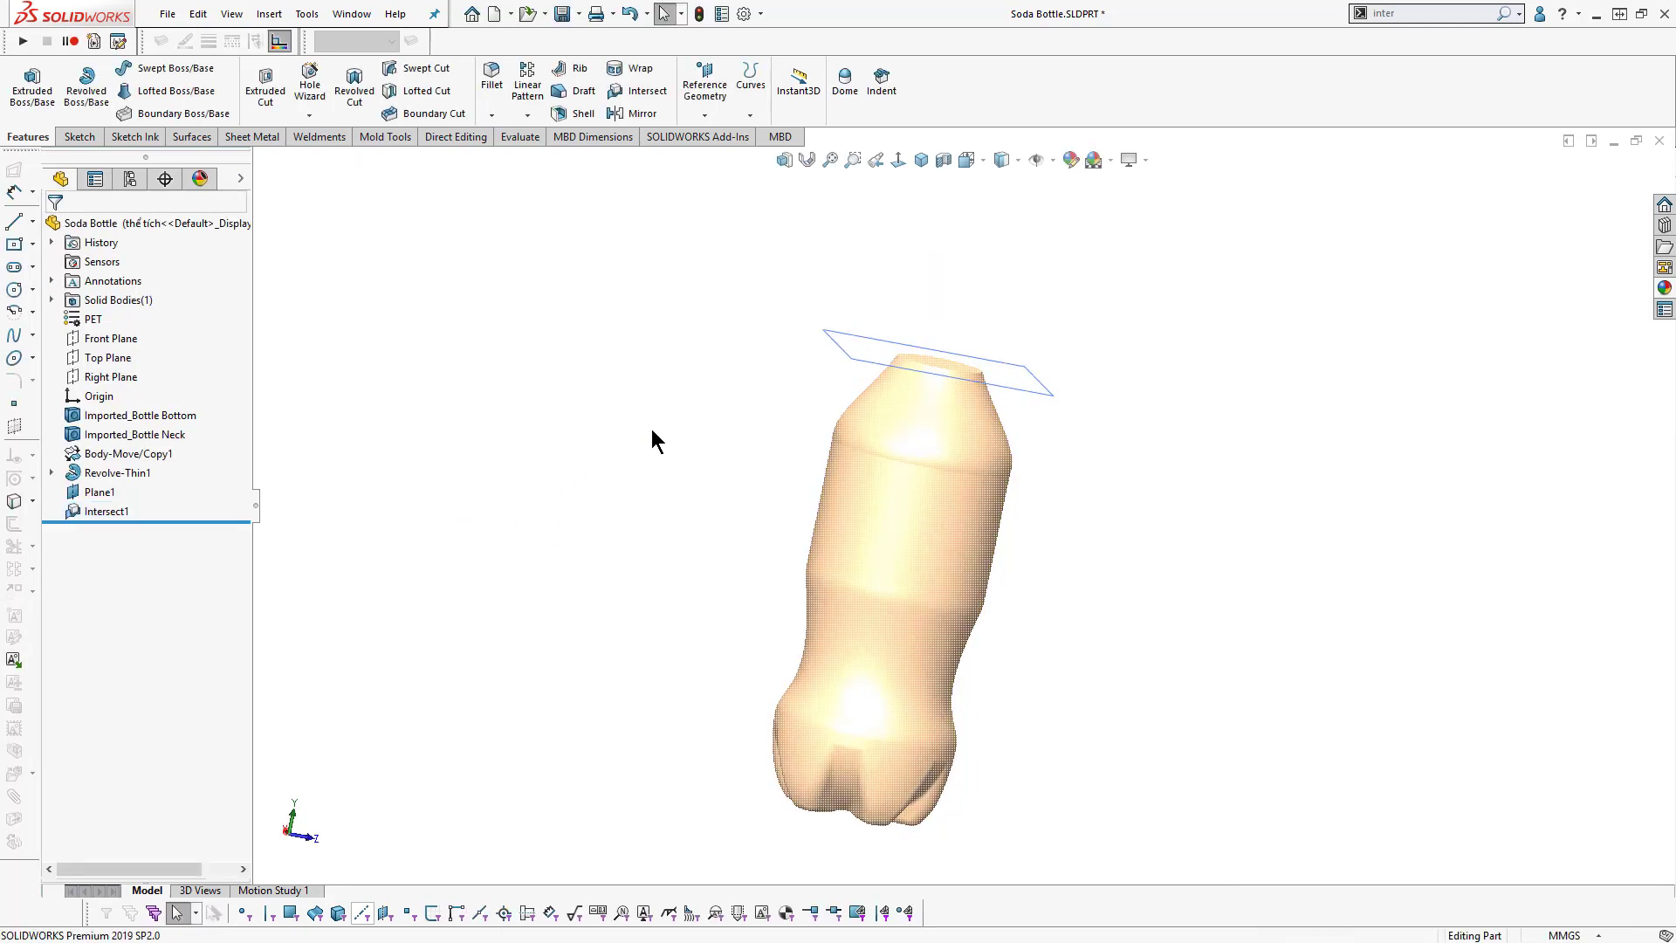
Step: Apply the solid Red appearance to the Intersect1 feature and hide Plane1
left_click(939, 536)
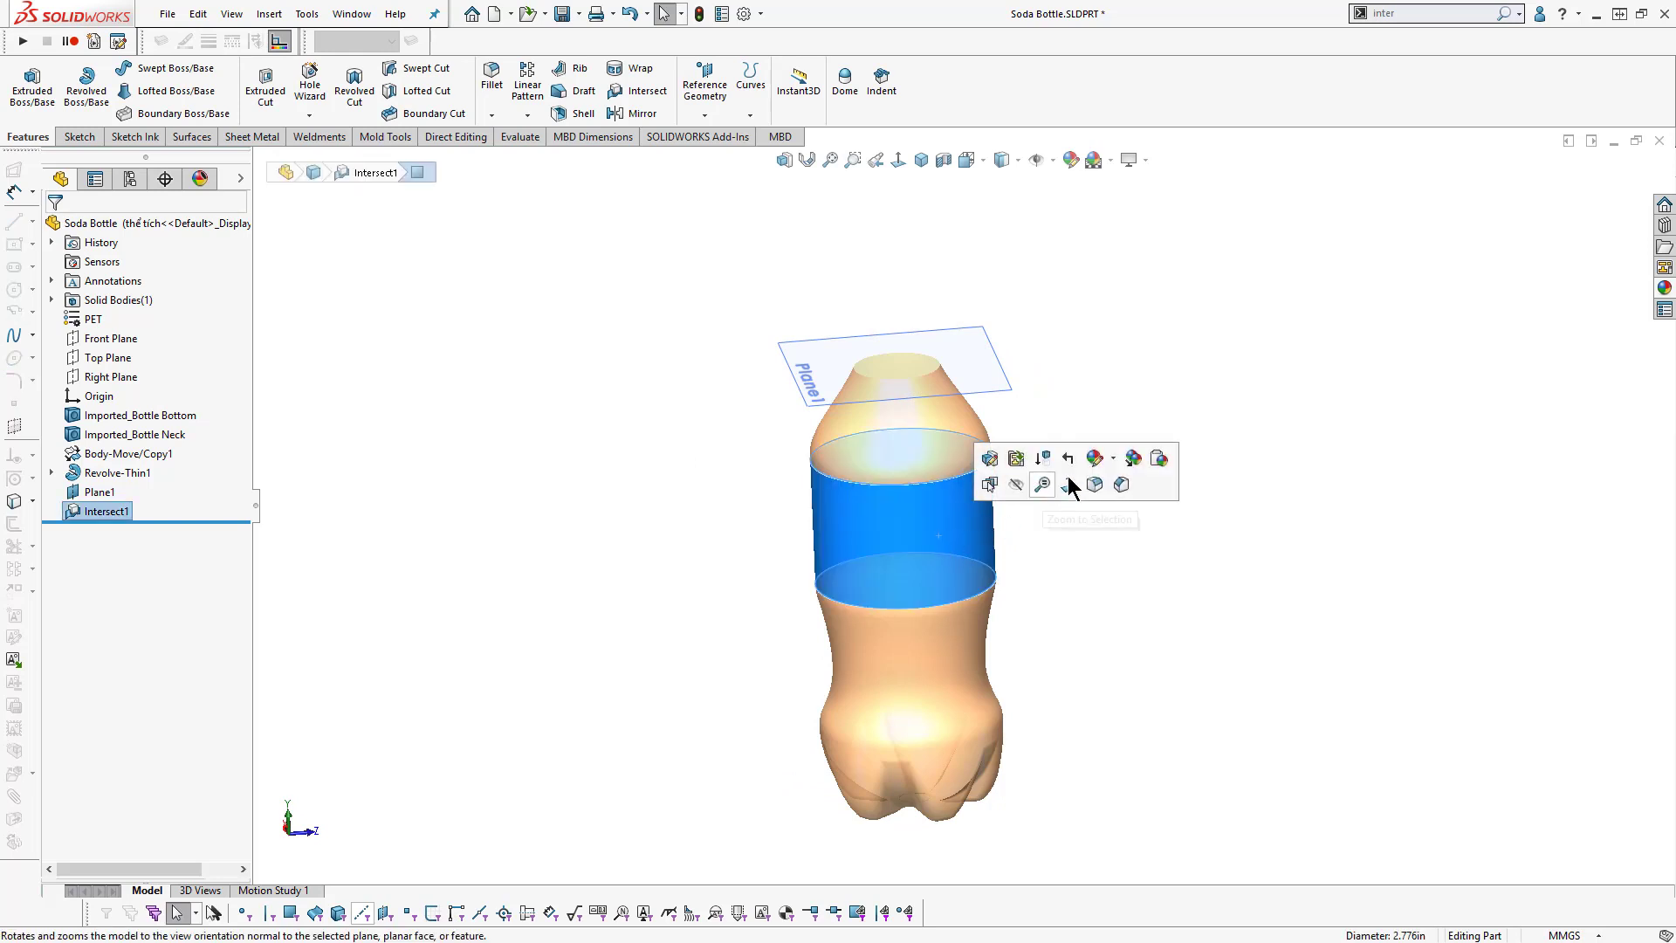
left_click(1114, 465)
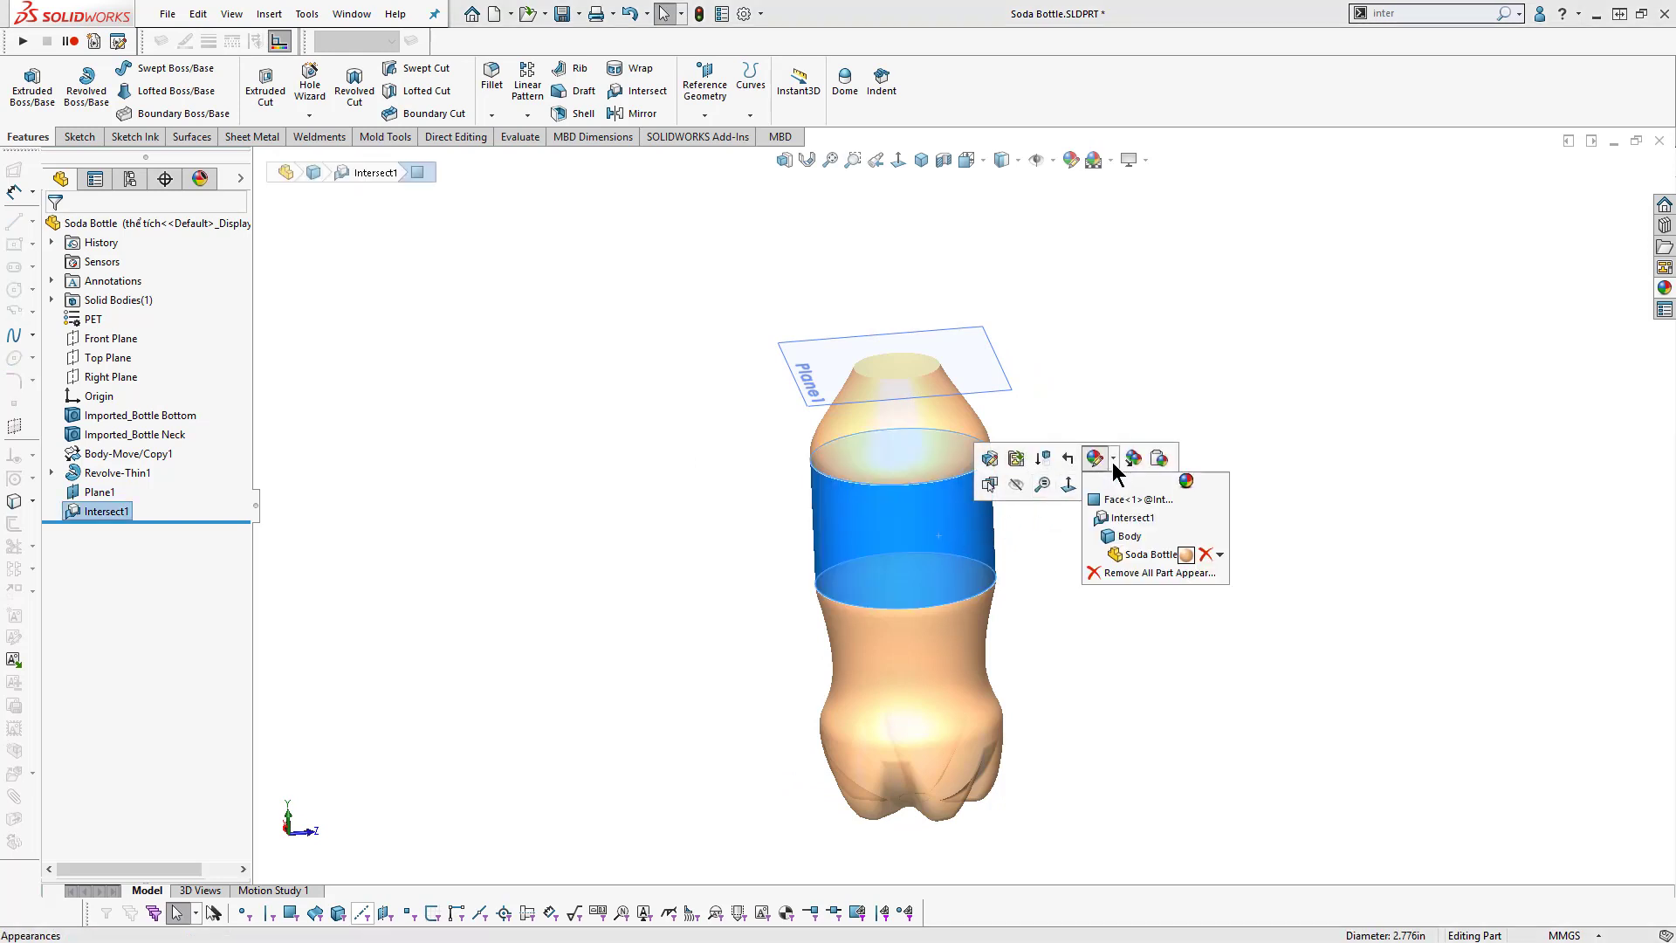
left_click(1153, 518)
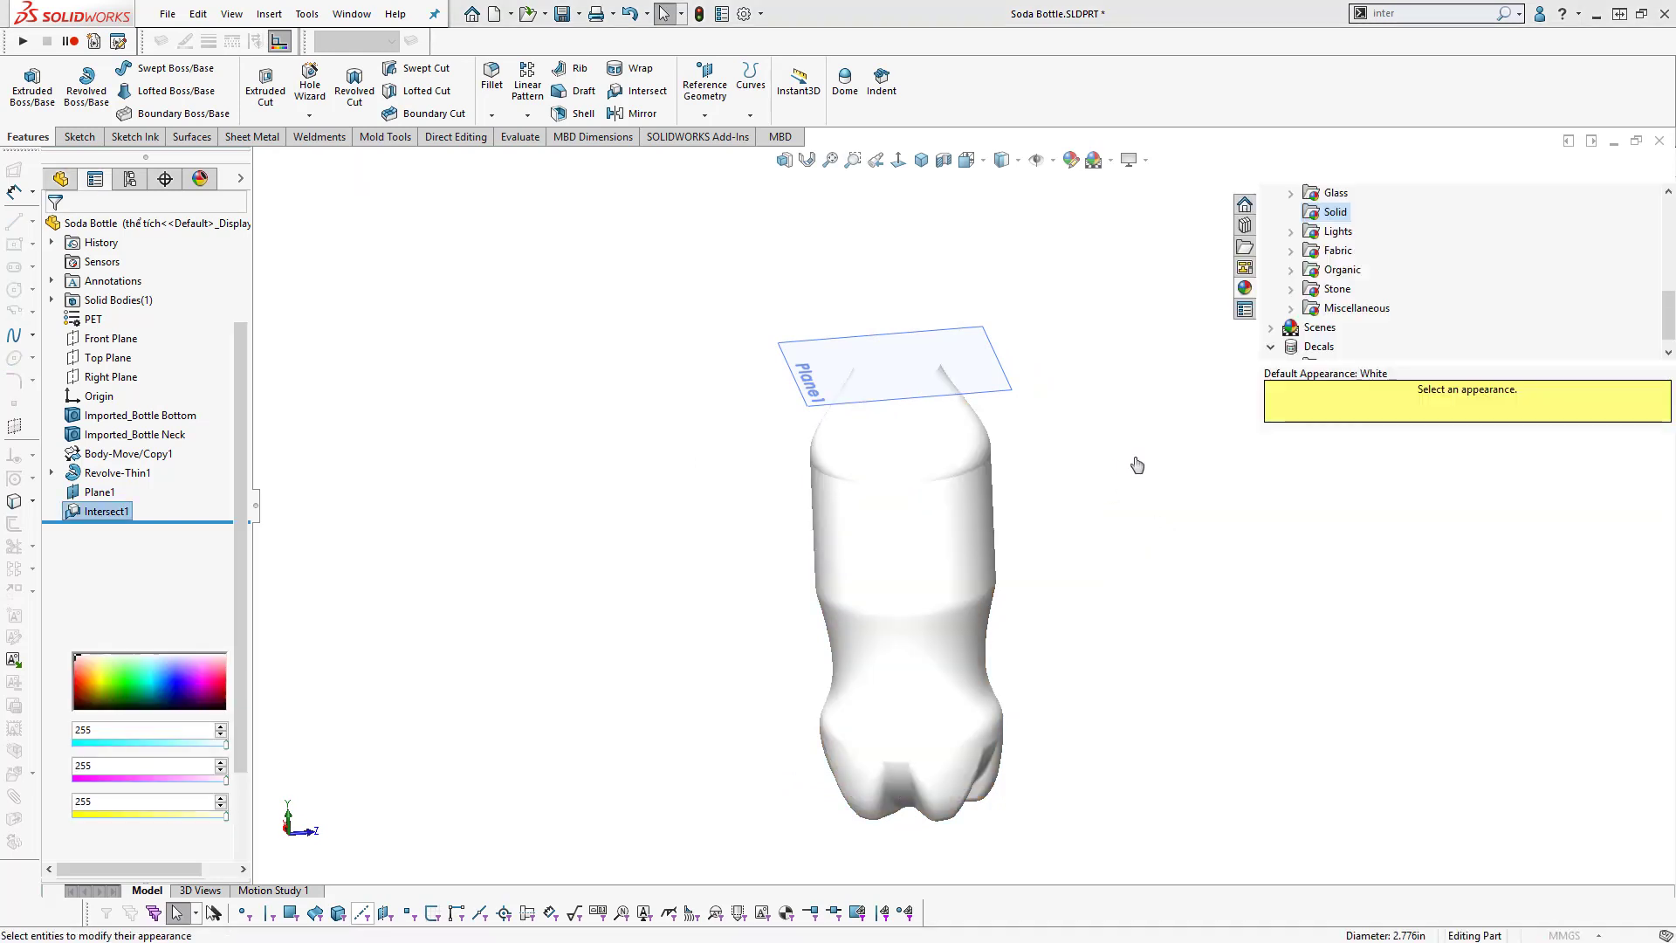
left_click(1436, 515)
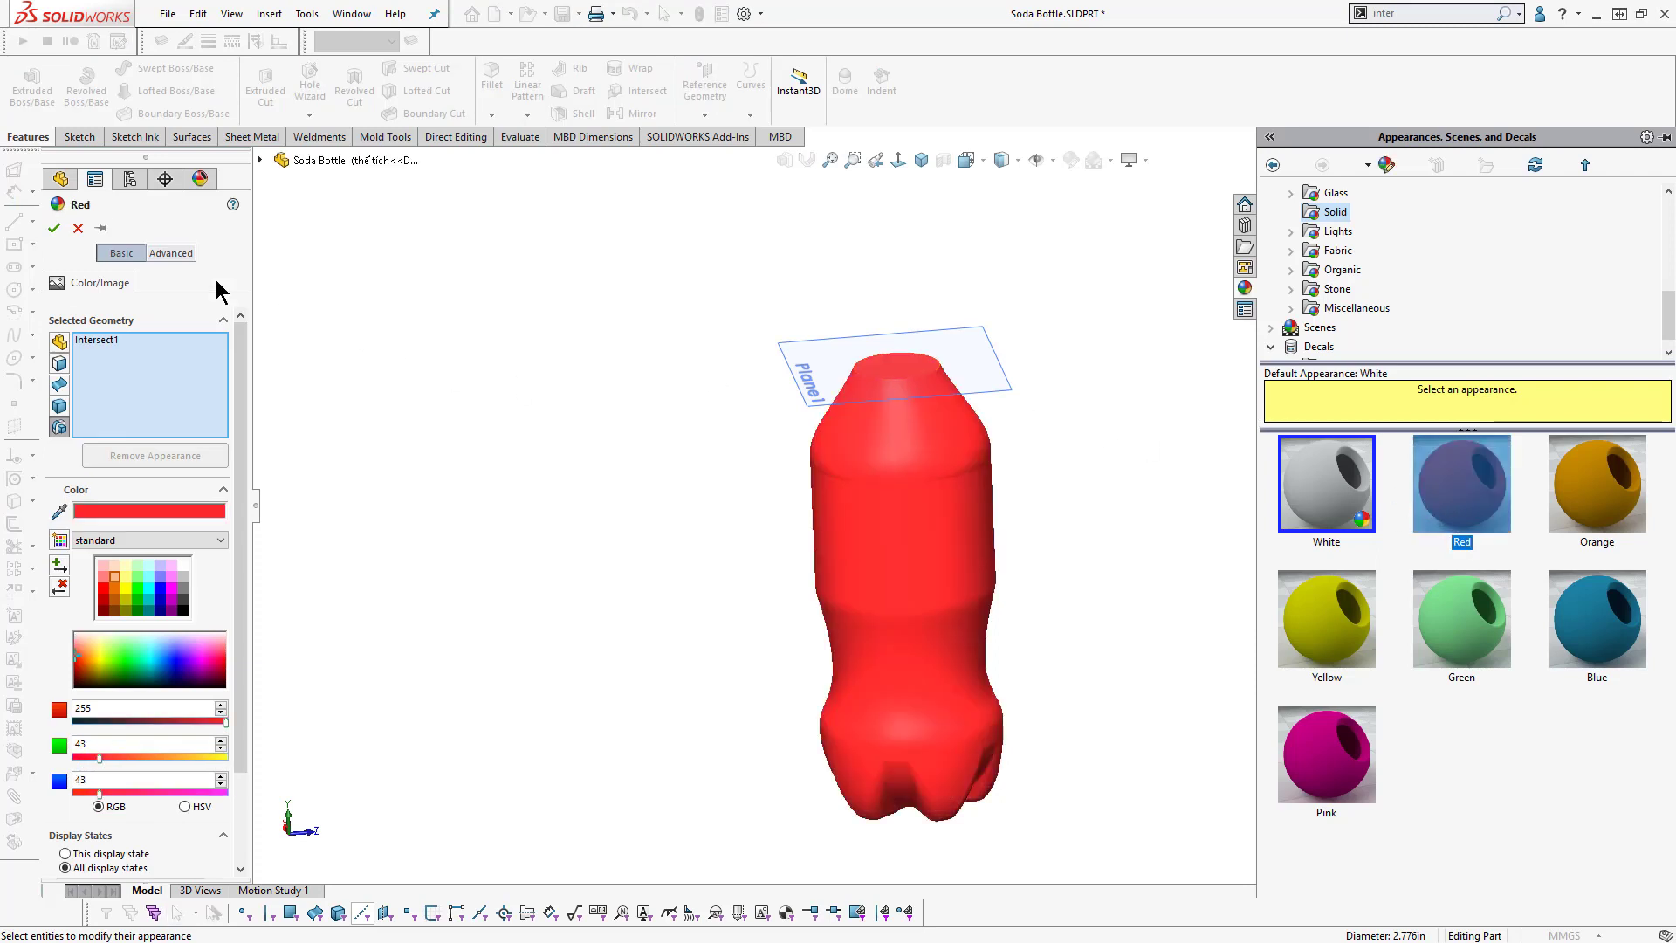
left_click(54, 228)
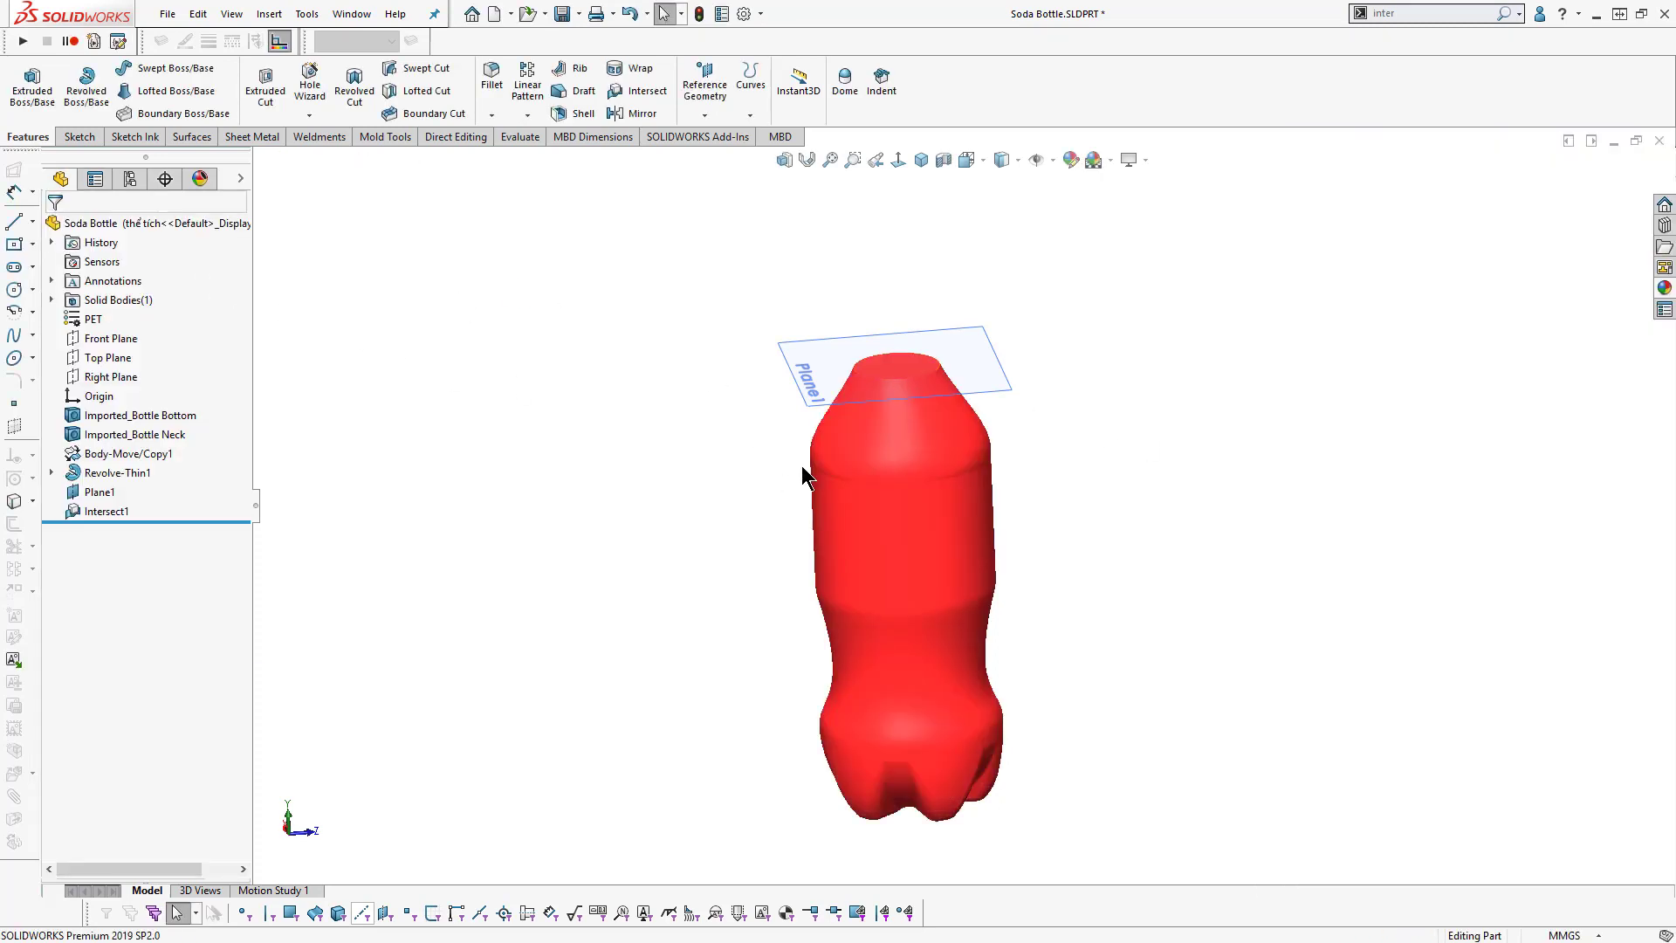
left_click(1000, 380)
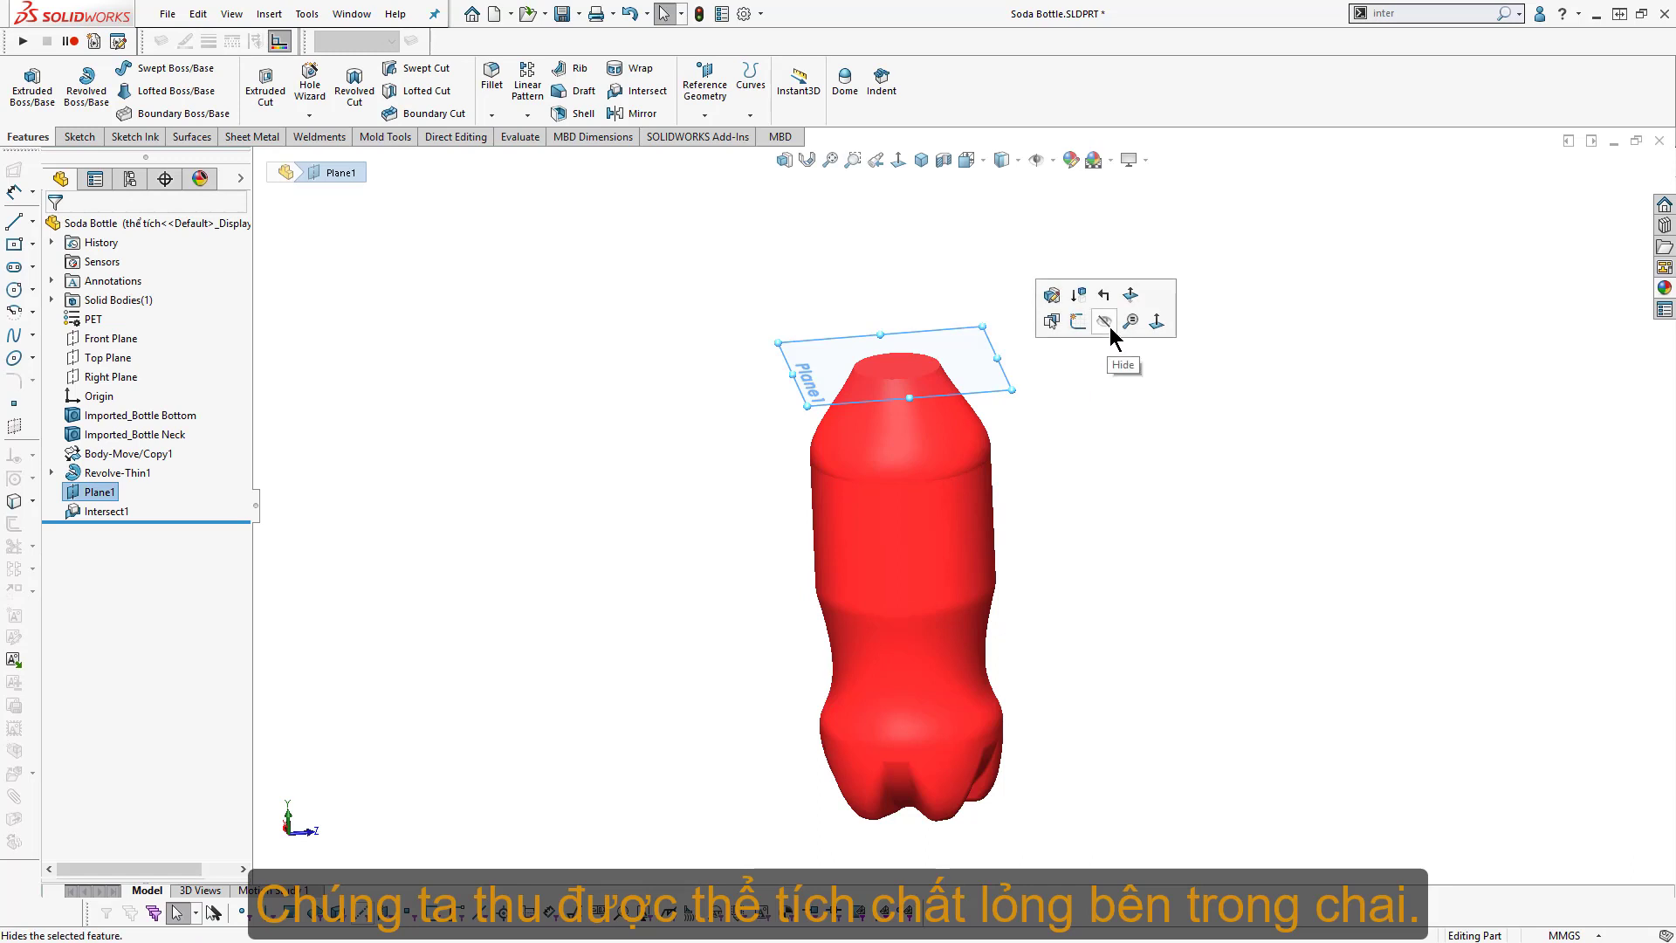
left_click(1105, 322)
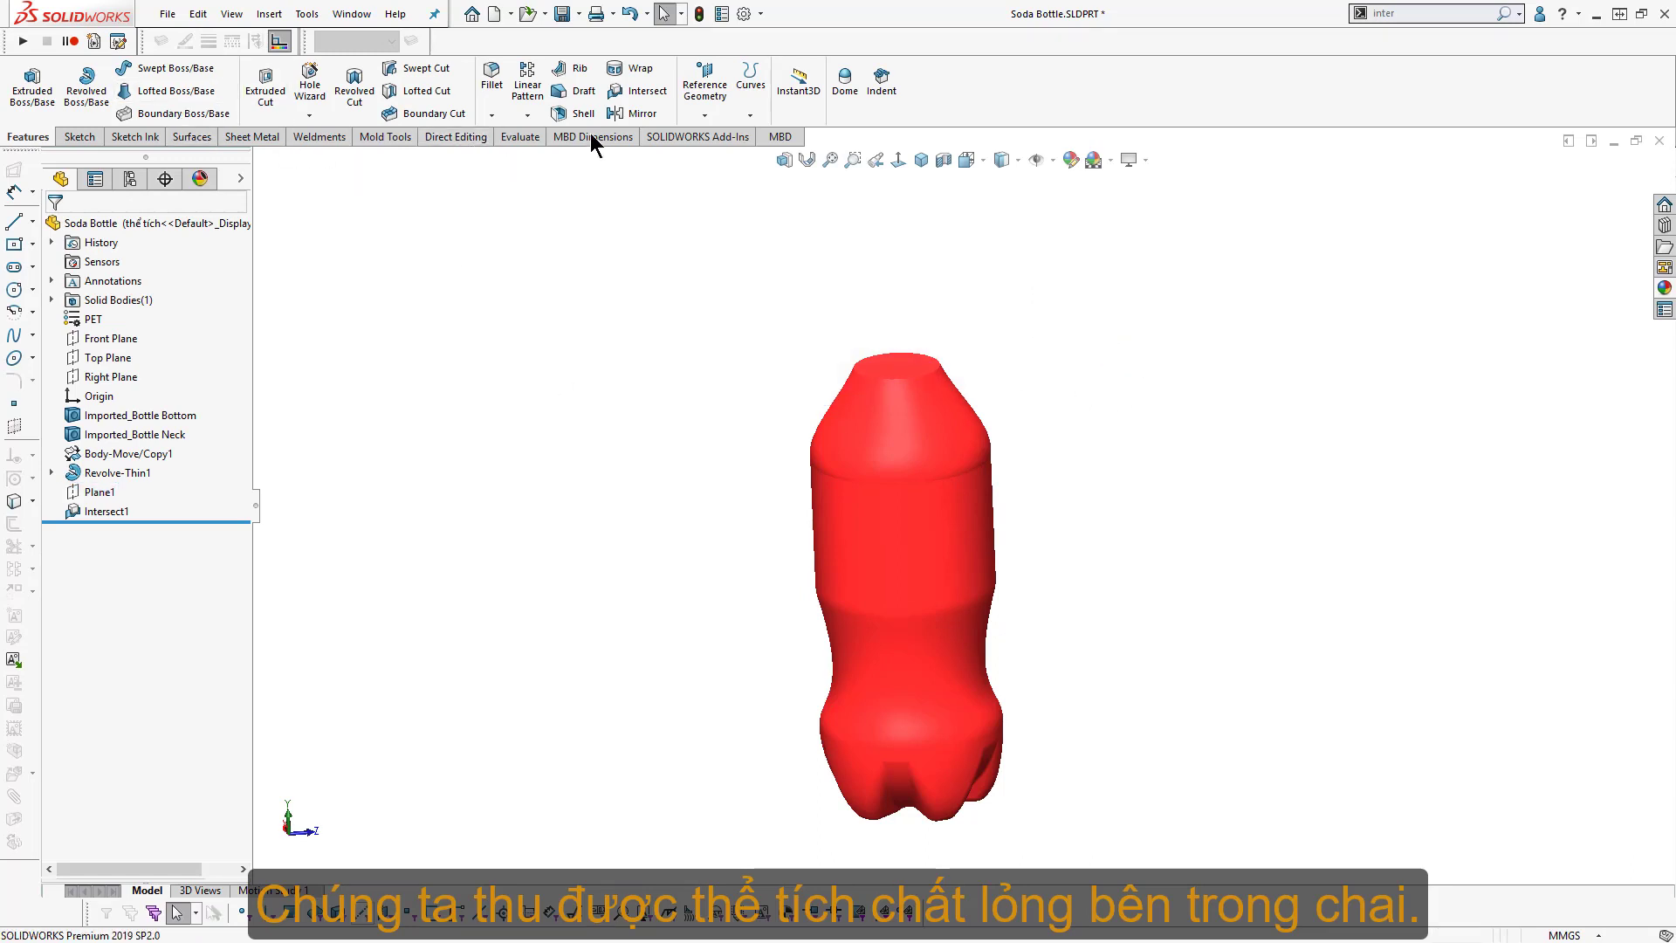
Step: Check the volume of the Intersect1 solid body with Mass Properties
left_click(522, 136)
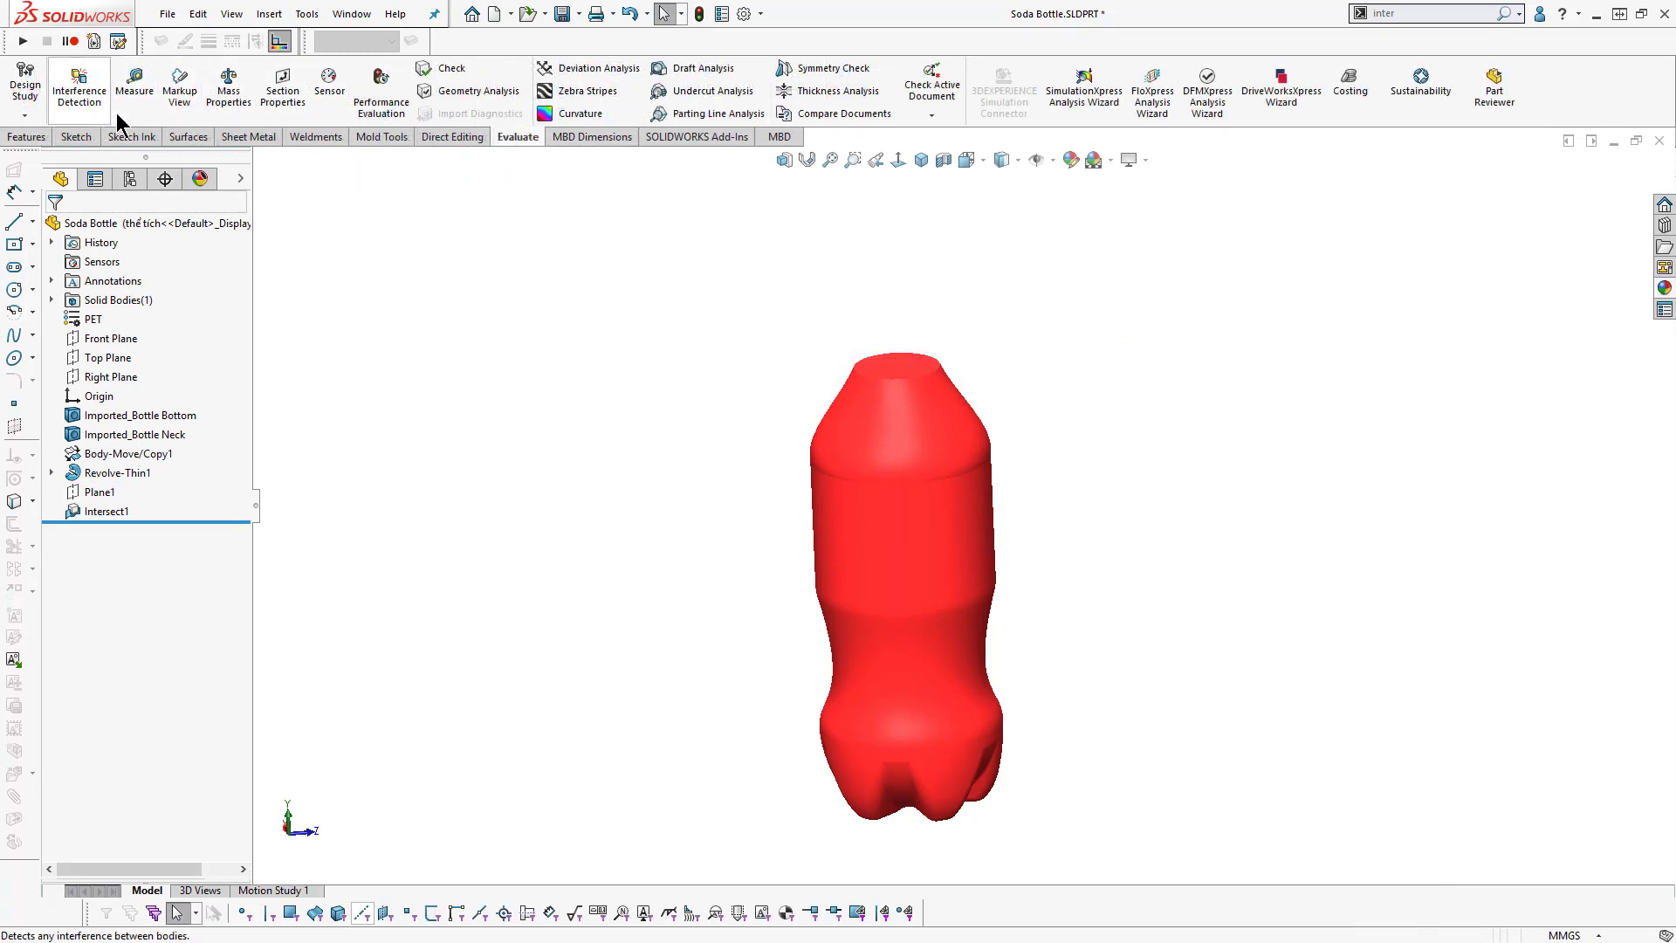
left_click(140, 101)
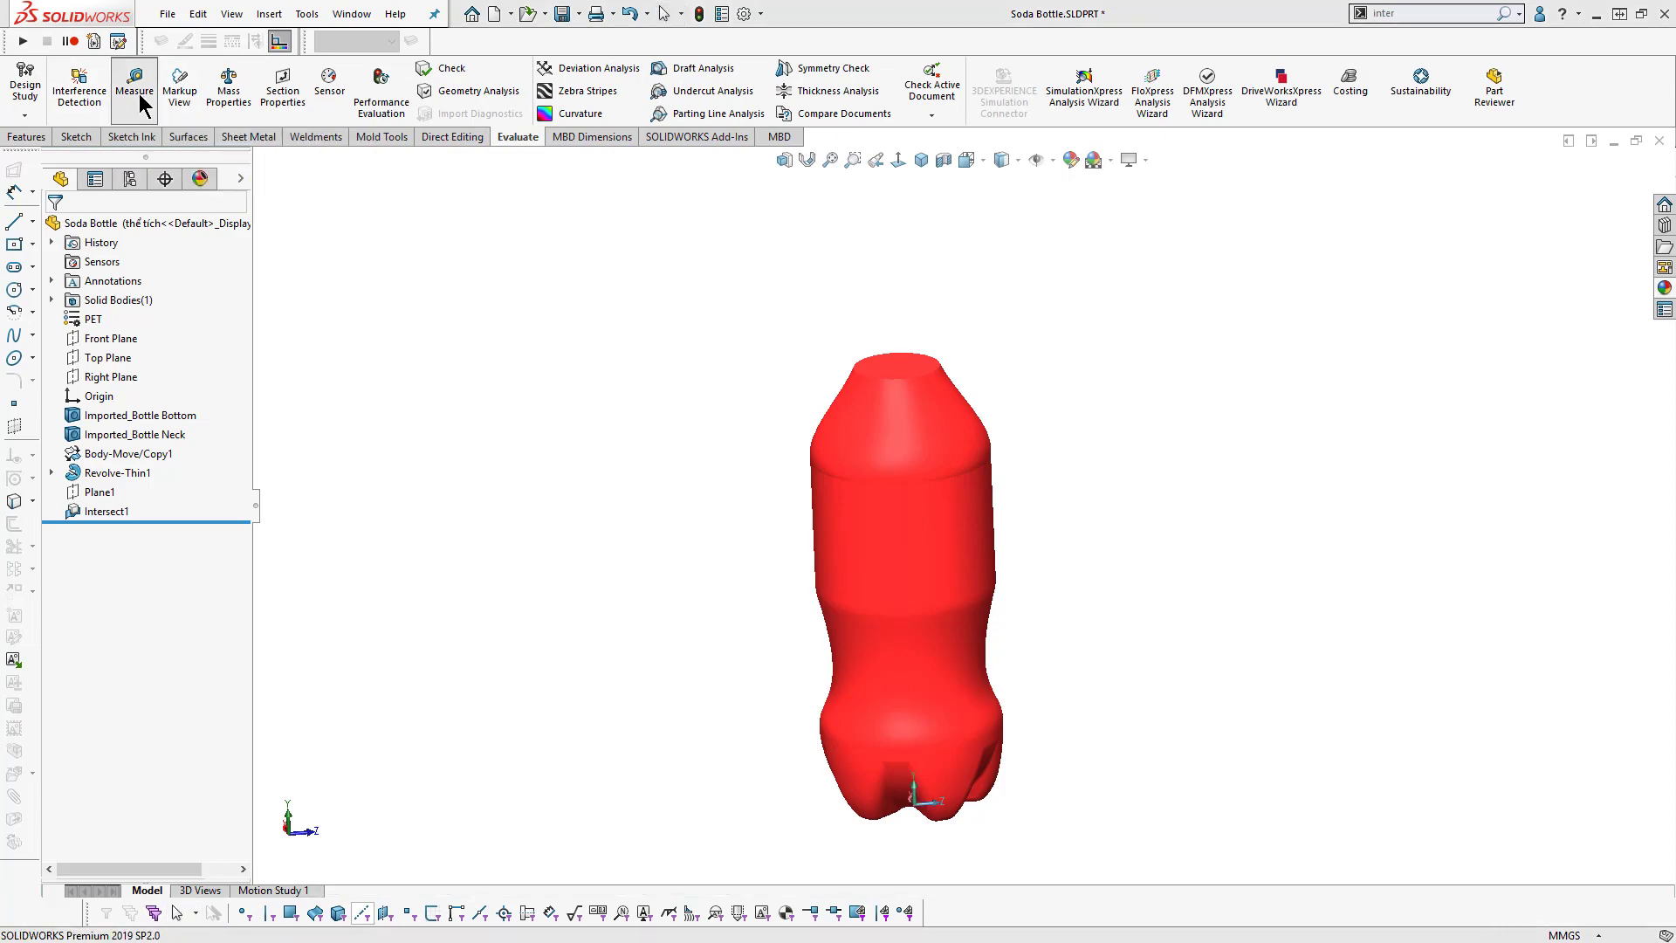
left_click(231, 91)
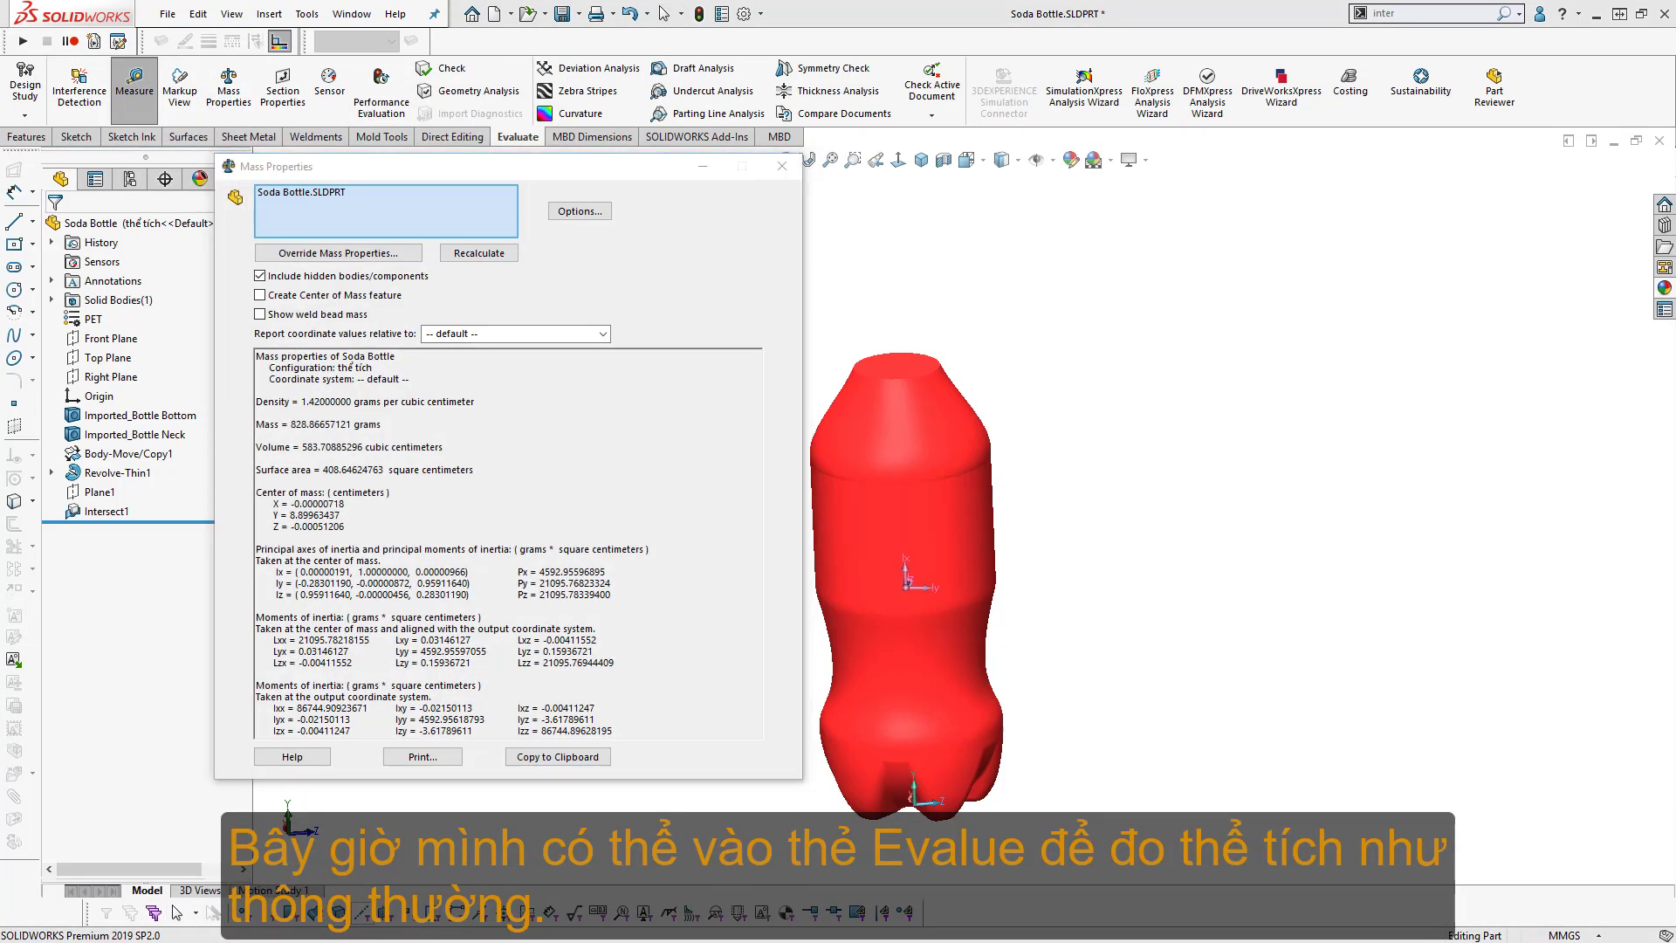
key("Escape")
left_click(830, 453)
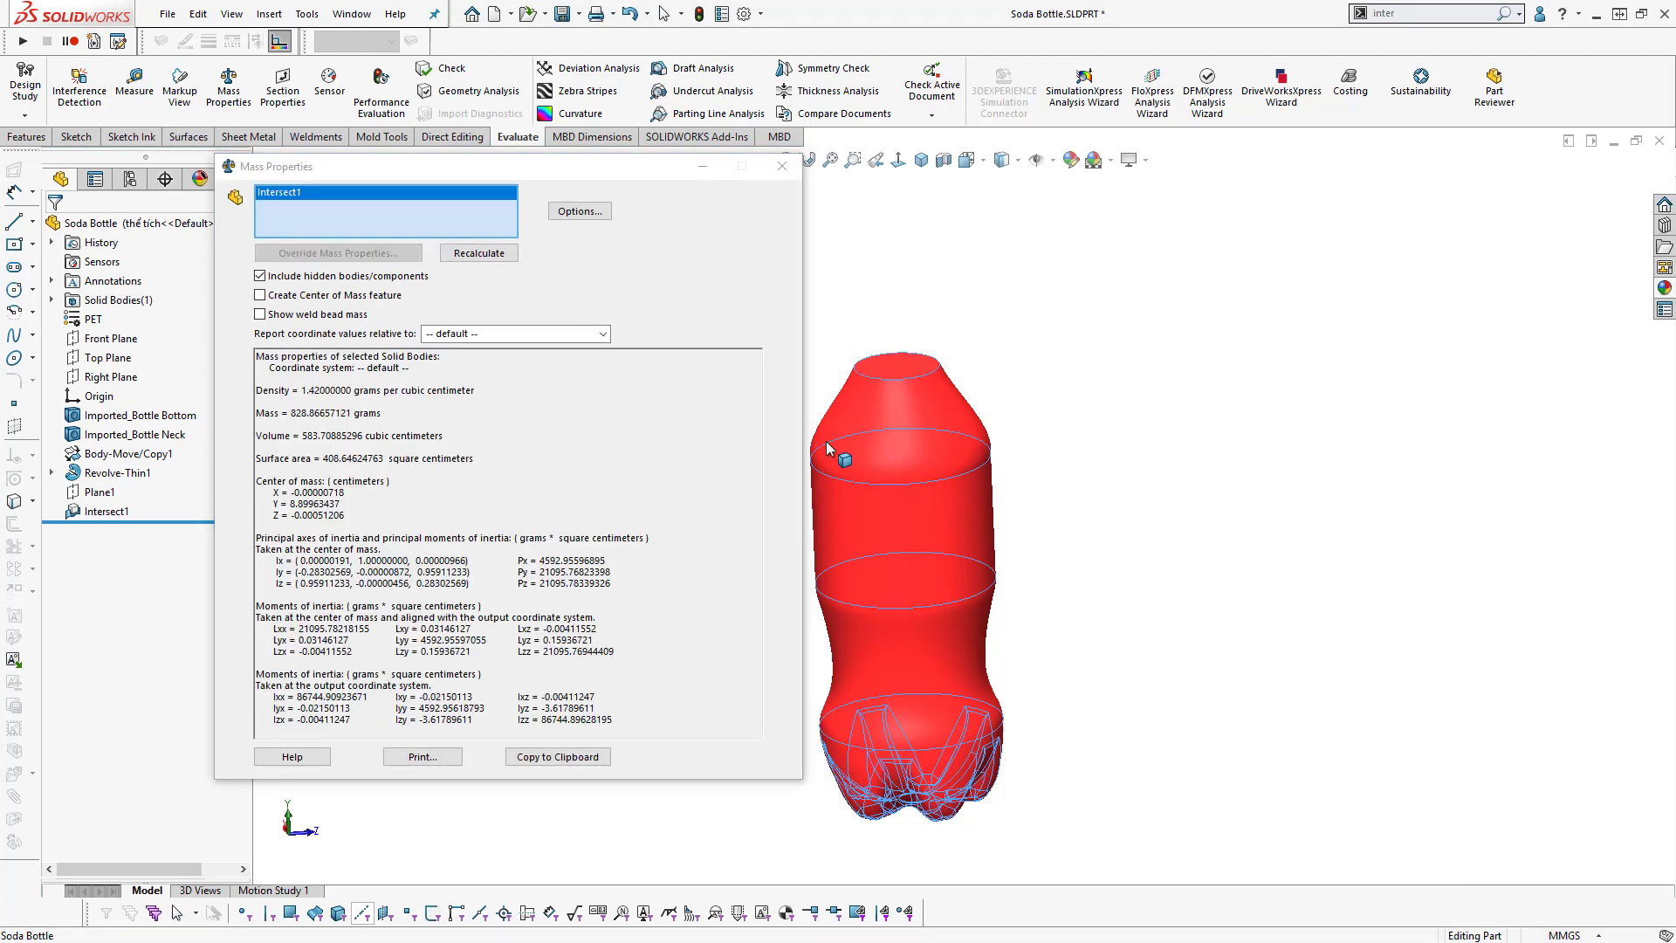
left_click(330, 434)
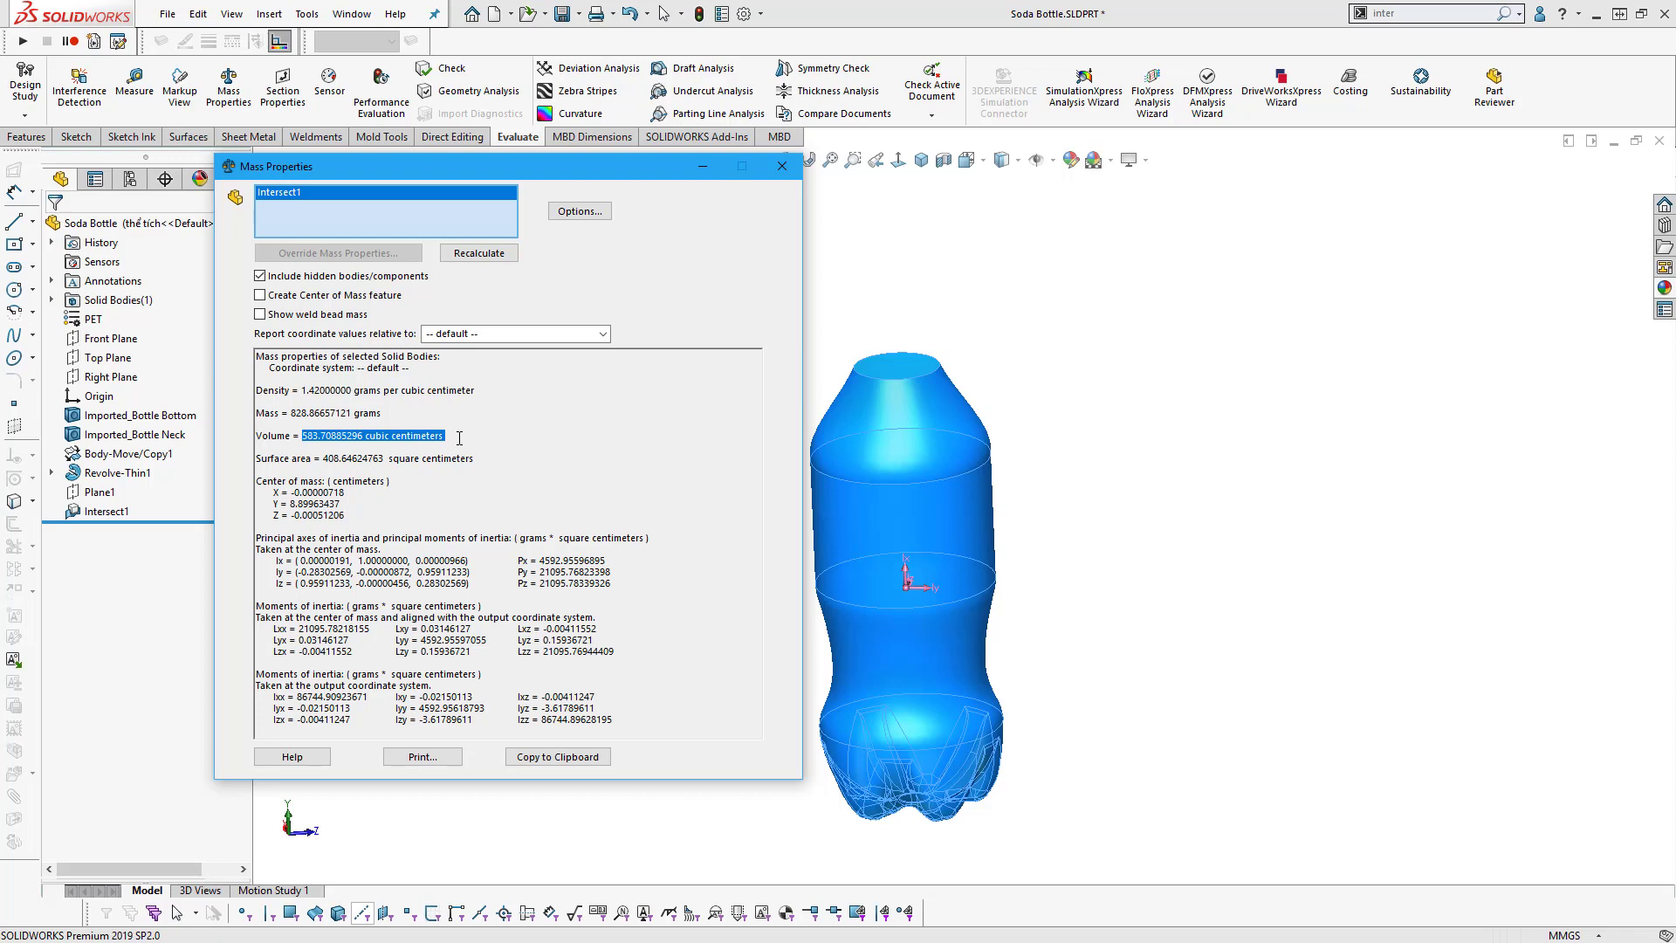
left_click(772, 171)
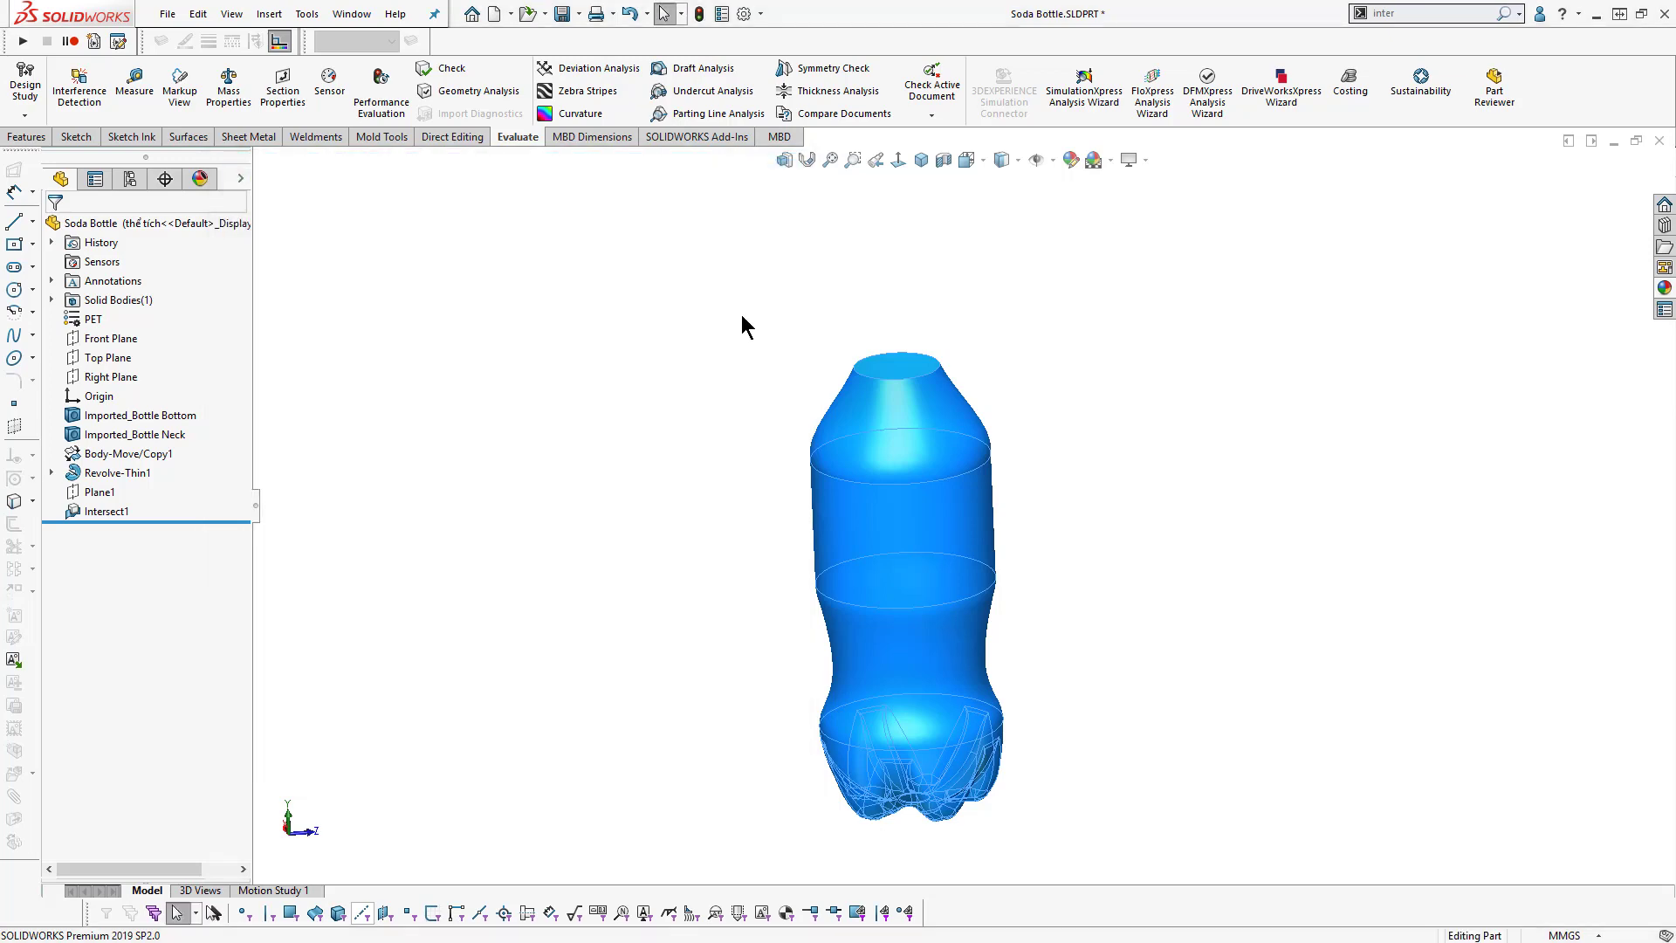
Step: Activate the Default configuration to return to the full bottle design
left_click(130, 179)
double_click(144, 256)
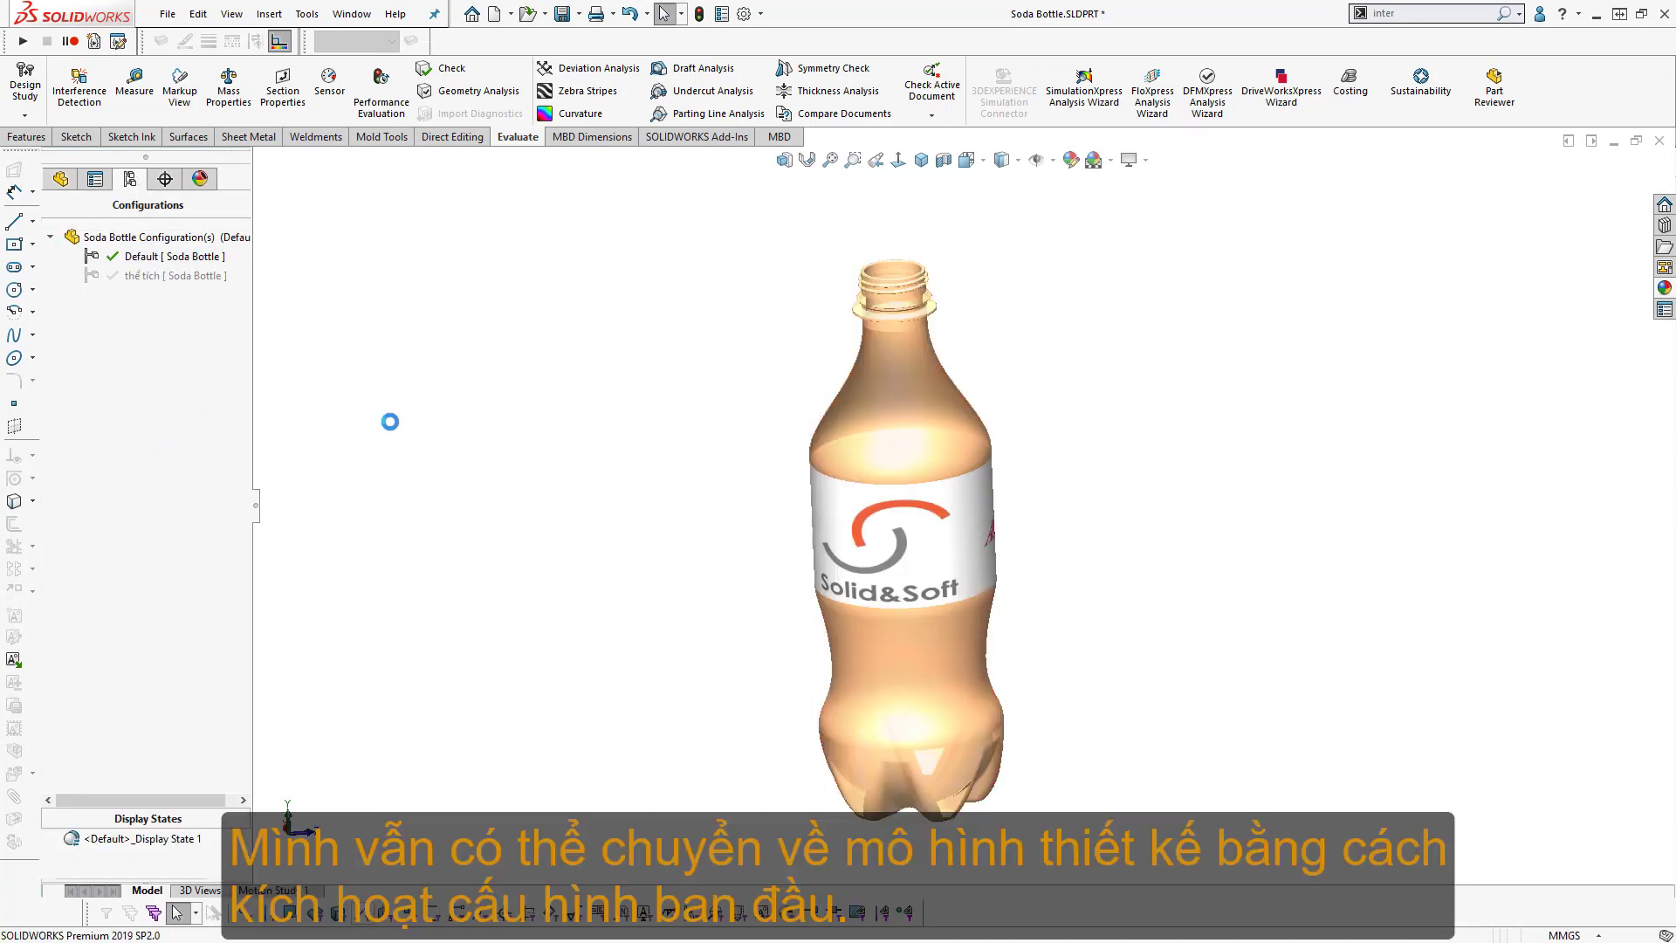
middle_click_drag(516, 433, 540, 423)
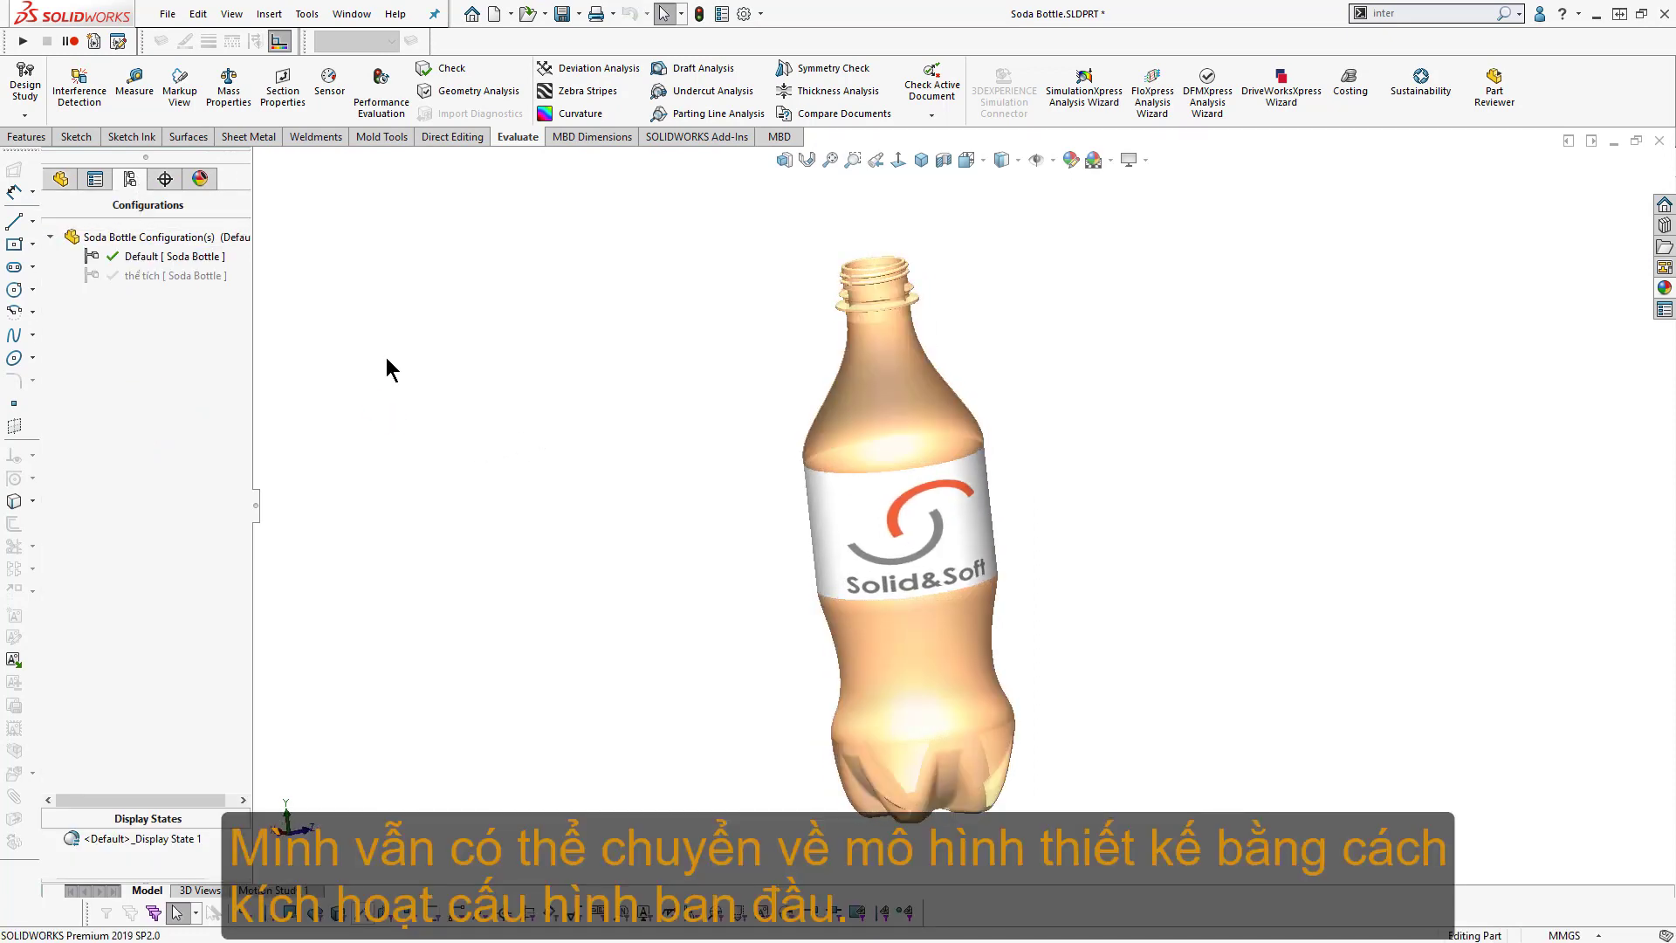
Step: Open Sketch2, the profile of Revolve-Thin1, for editing in a view normal to the sketch
left_click(58, 179)
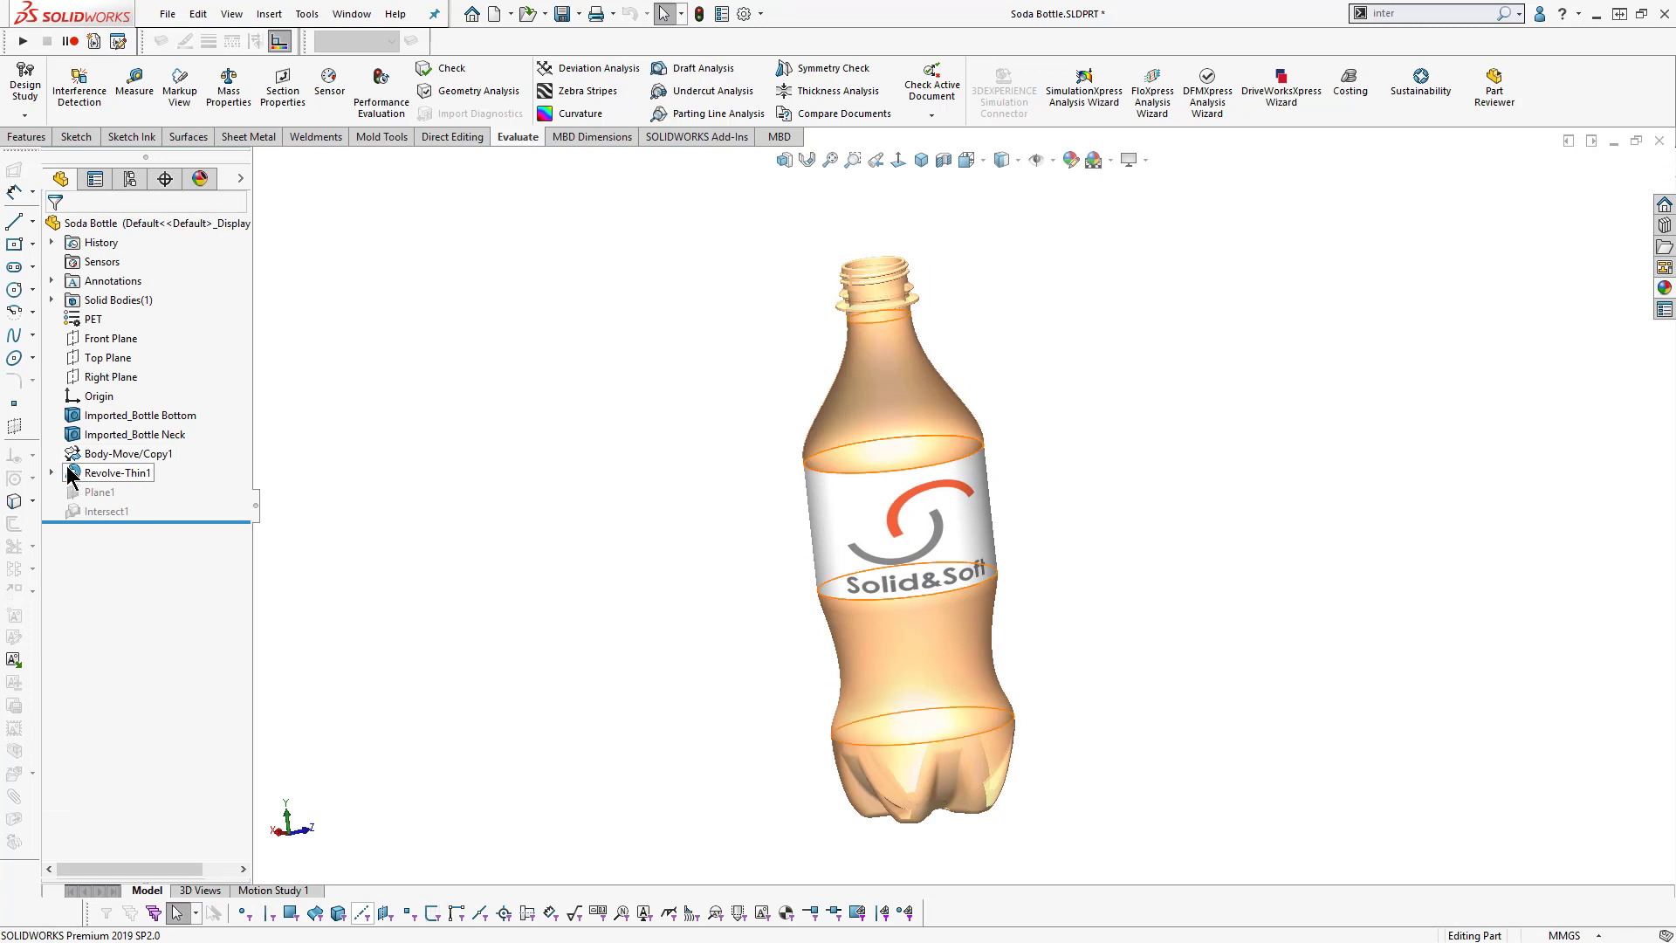
left_click(77, 473)
left_click(51, 472)
left_click(147, 437)
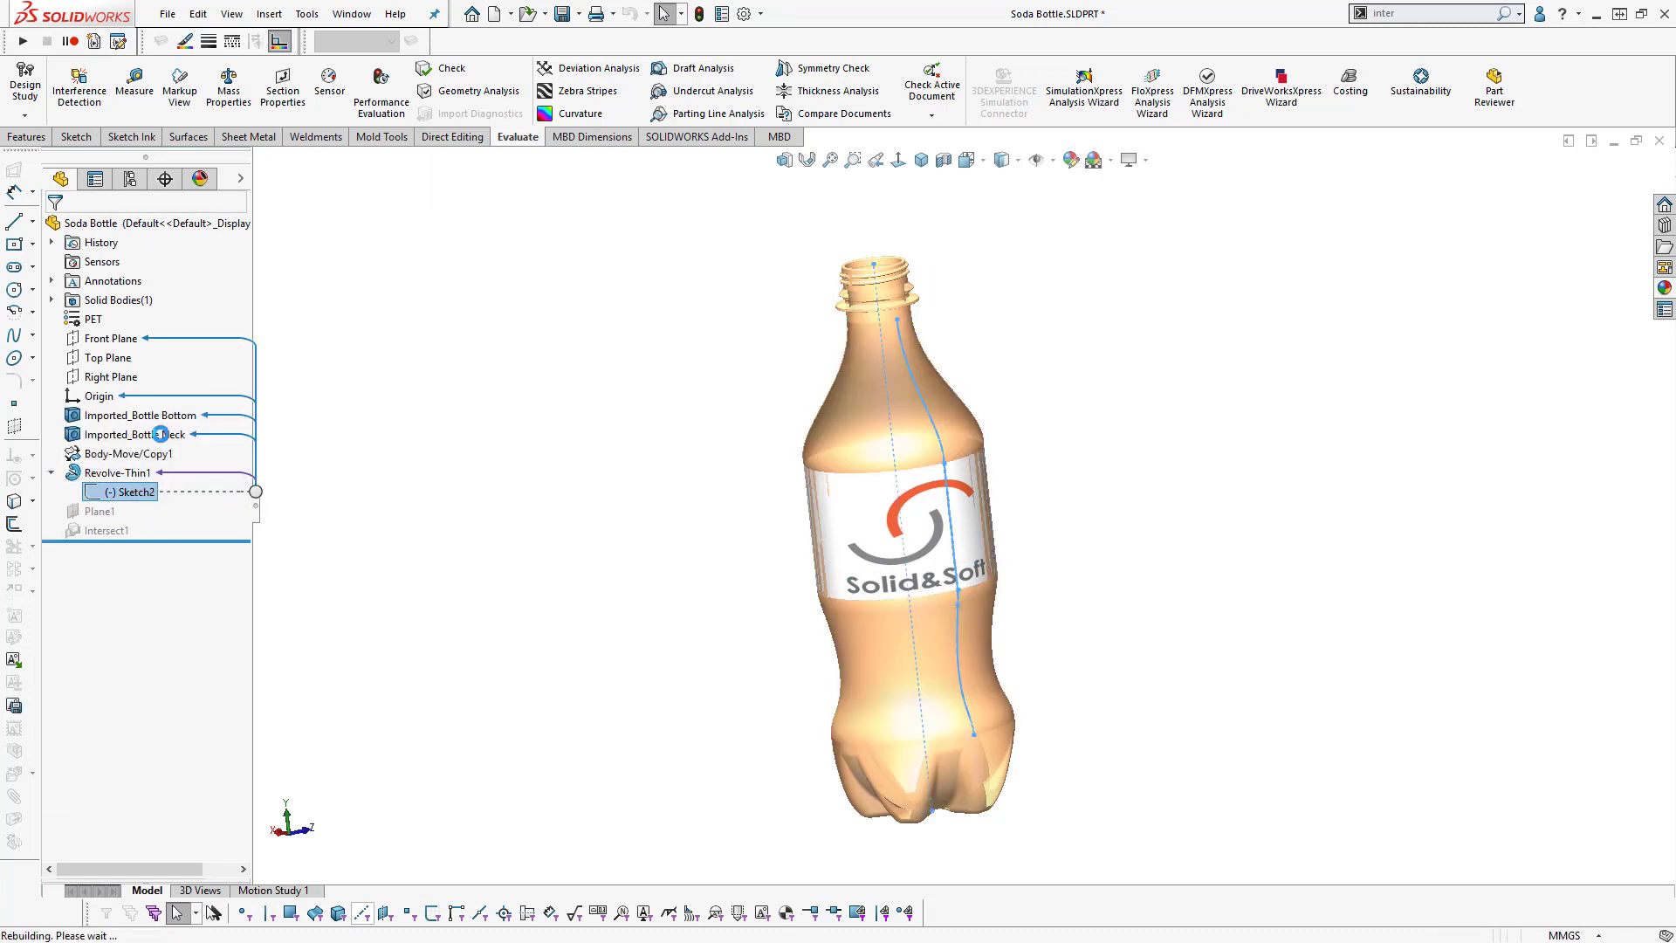
left_click(900, 160)
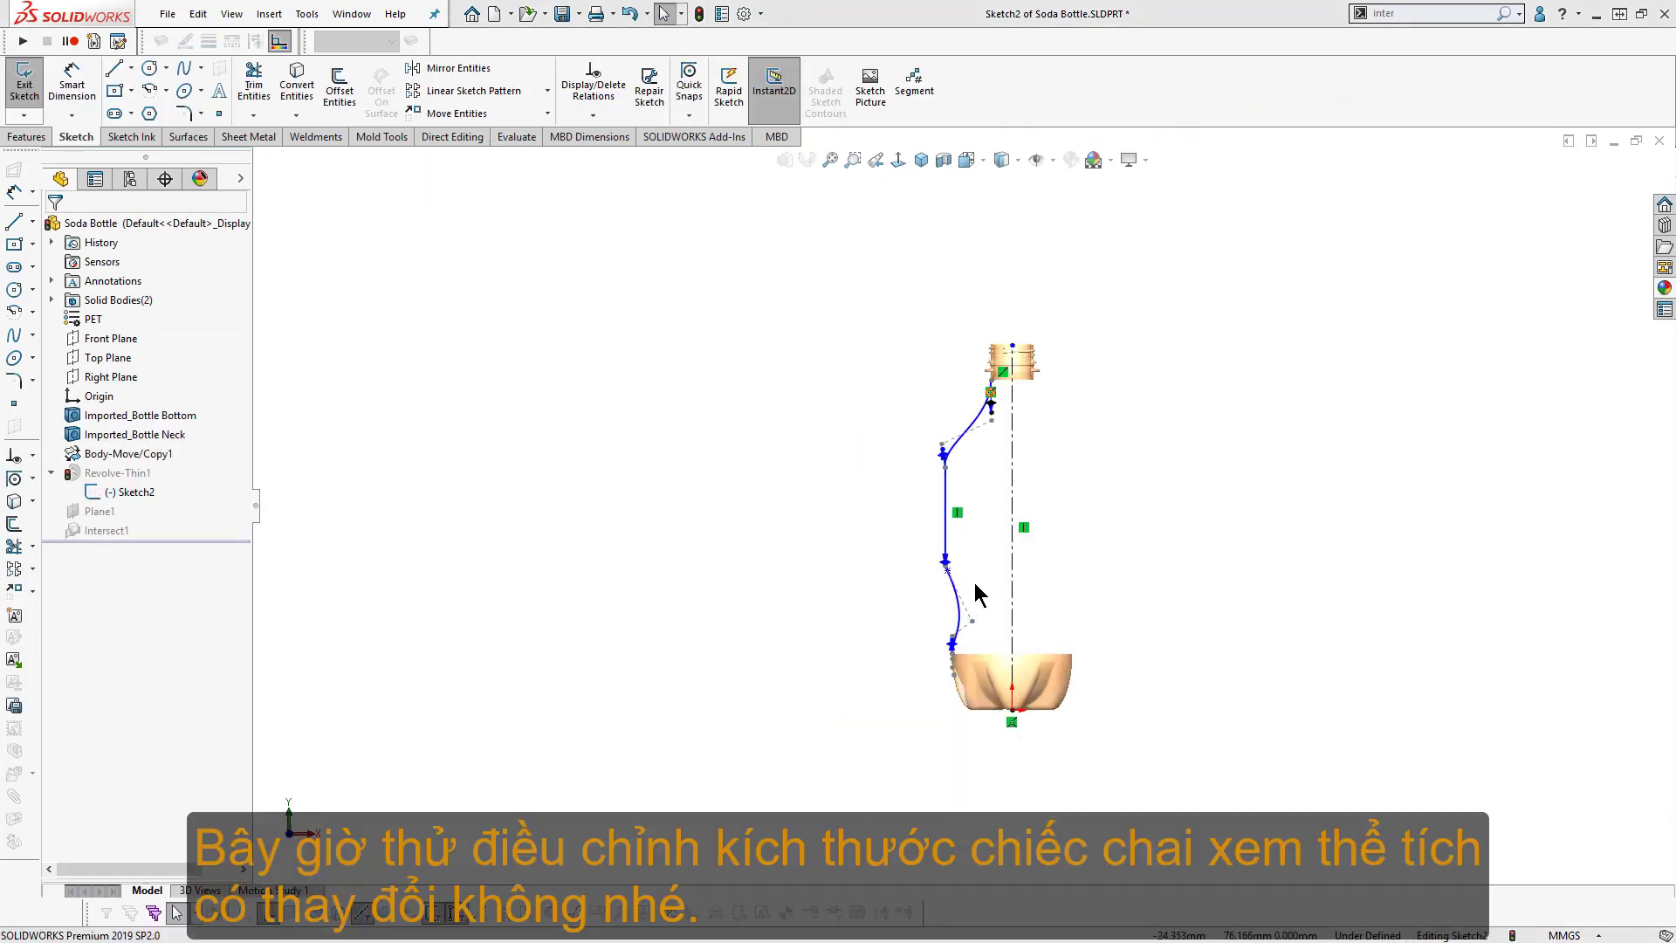
scroll(975, 593, "down", 5)
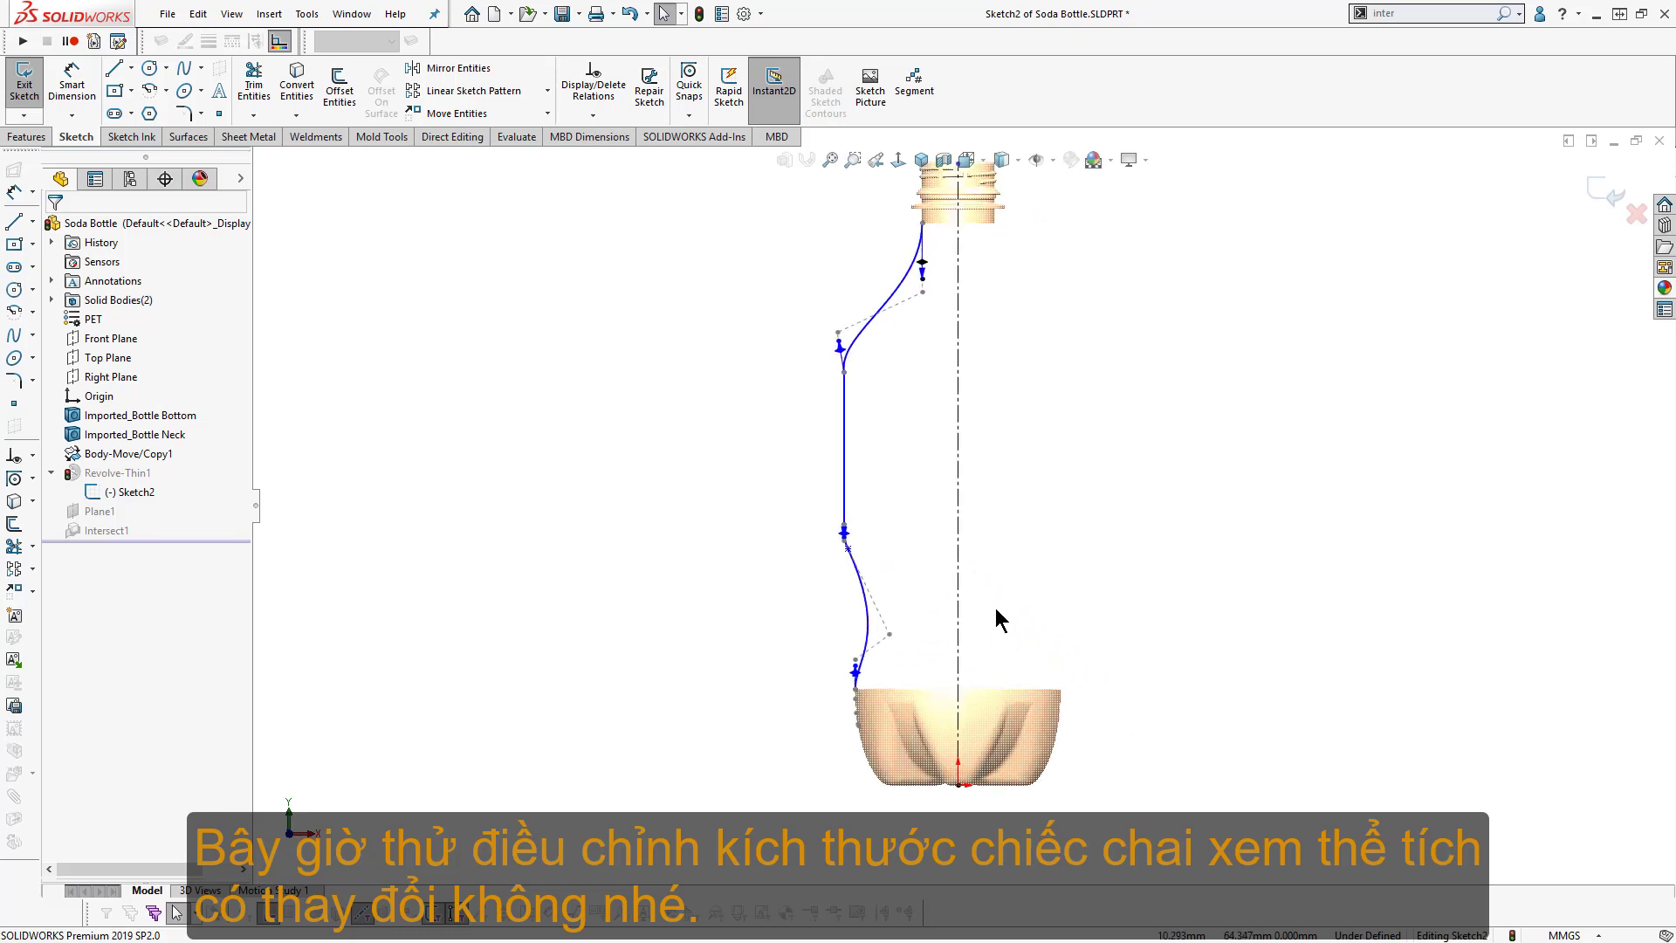
Step: Widen the bottle profile by moving its straight side line outward, reshape the lower spline into a smooth waist, and exit the sketch
mouse_move(914, 672)
left_mouse_down()
mouse_move(884, 631)
mouse_move(895, 651)
left_mouse_up()
left_click(976, 693)
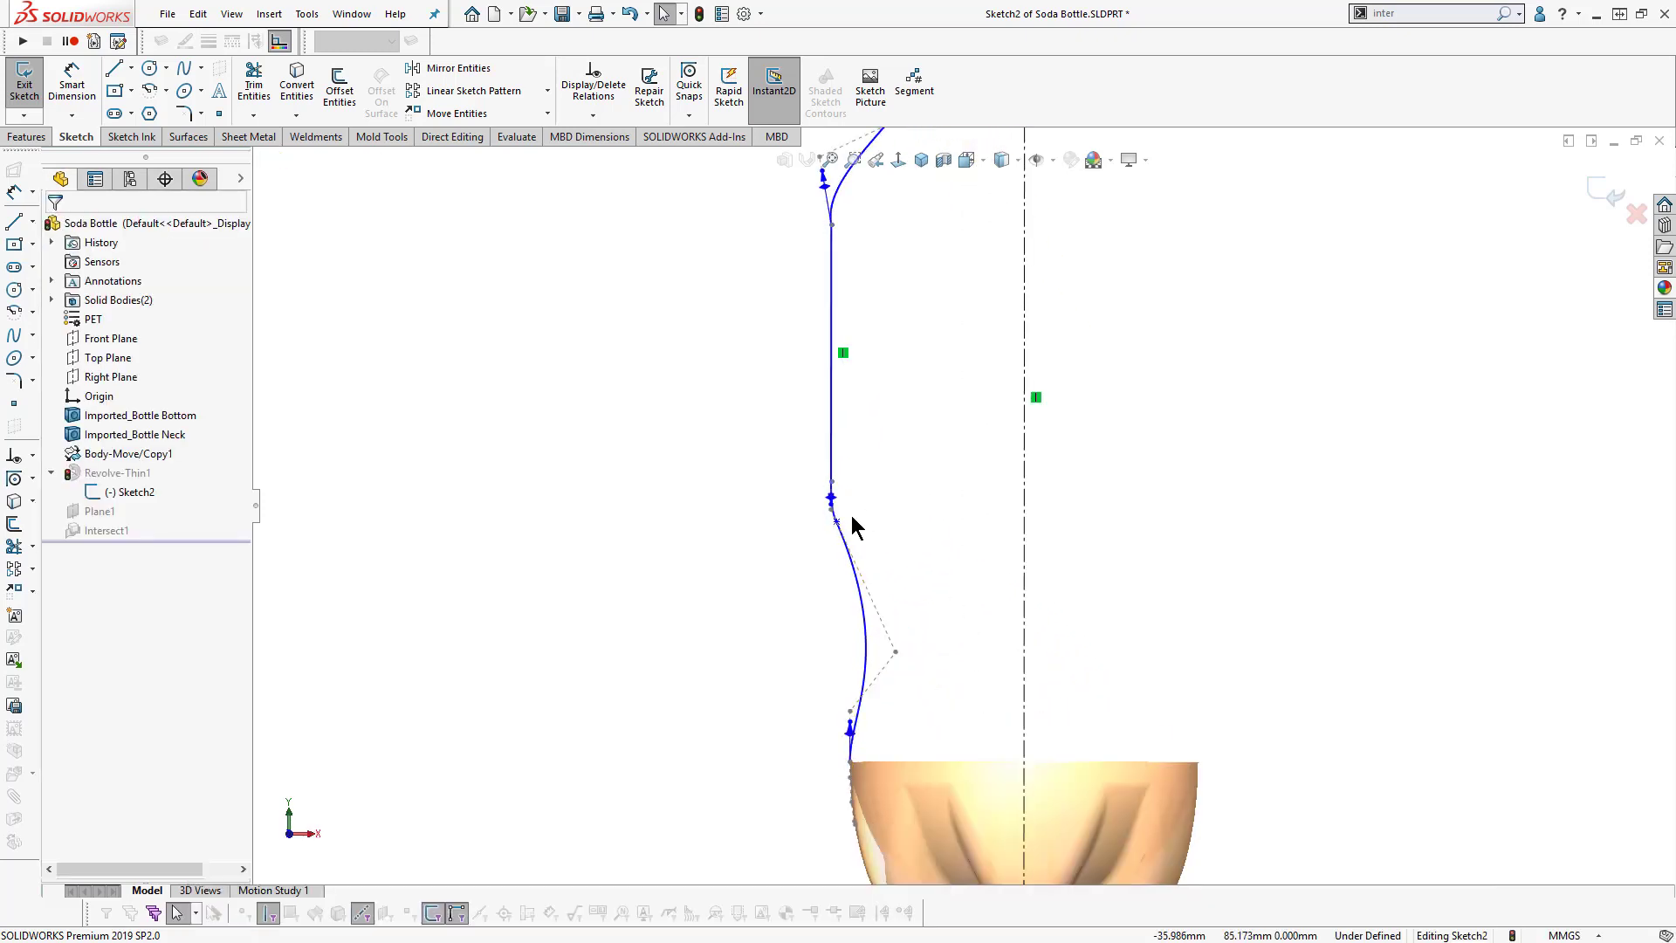
left_click(830, 498)
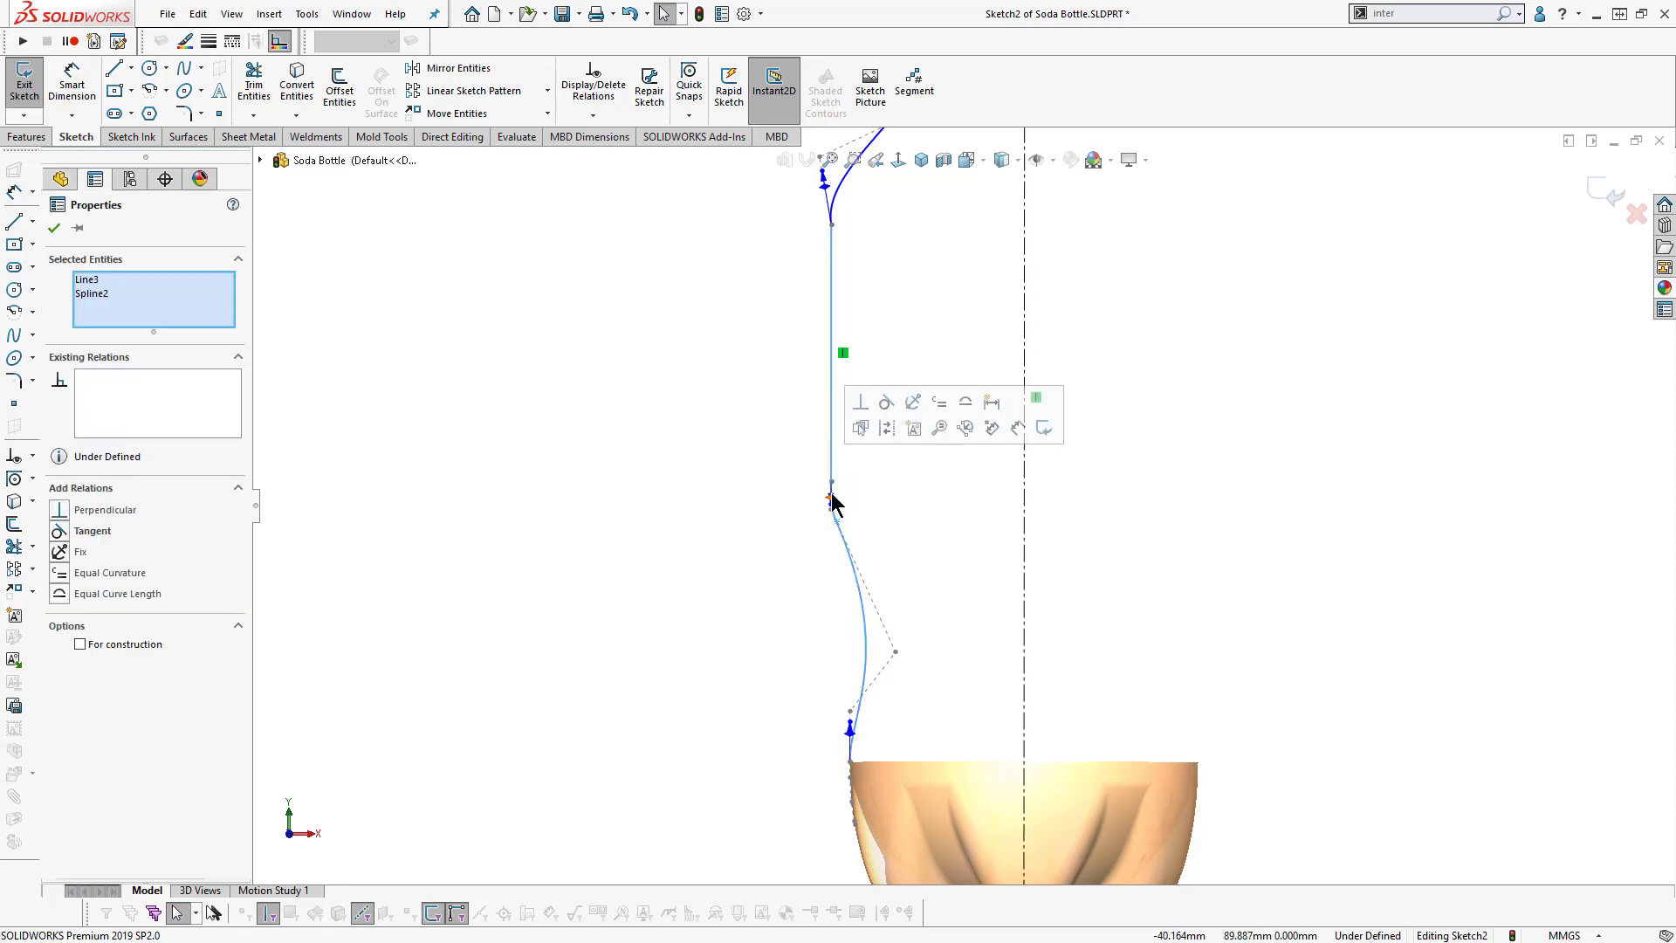
left_click_drag(830, 498, 822, 451)
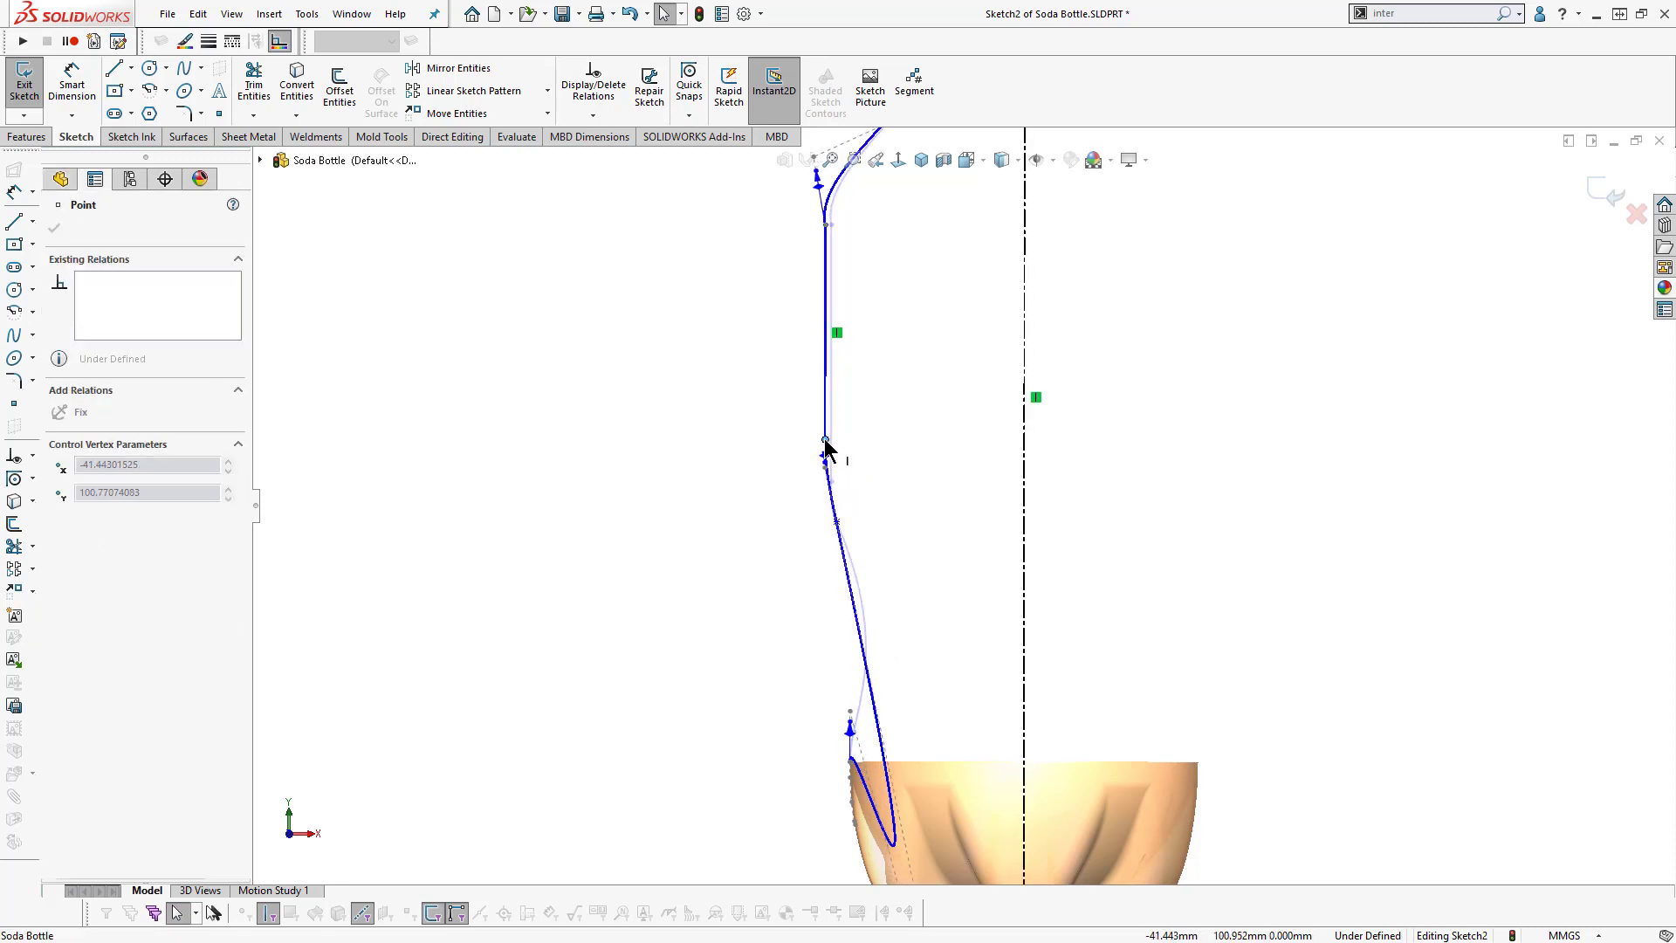
left_click(961, 543)
left_click_drag(837, 522, 904, 631)
left_click(962, 703)
scroll(981, 597, "up", 5)
scroll(902, 220, "down", 1)
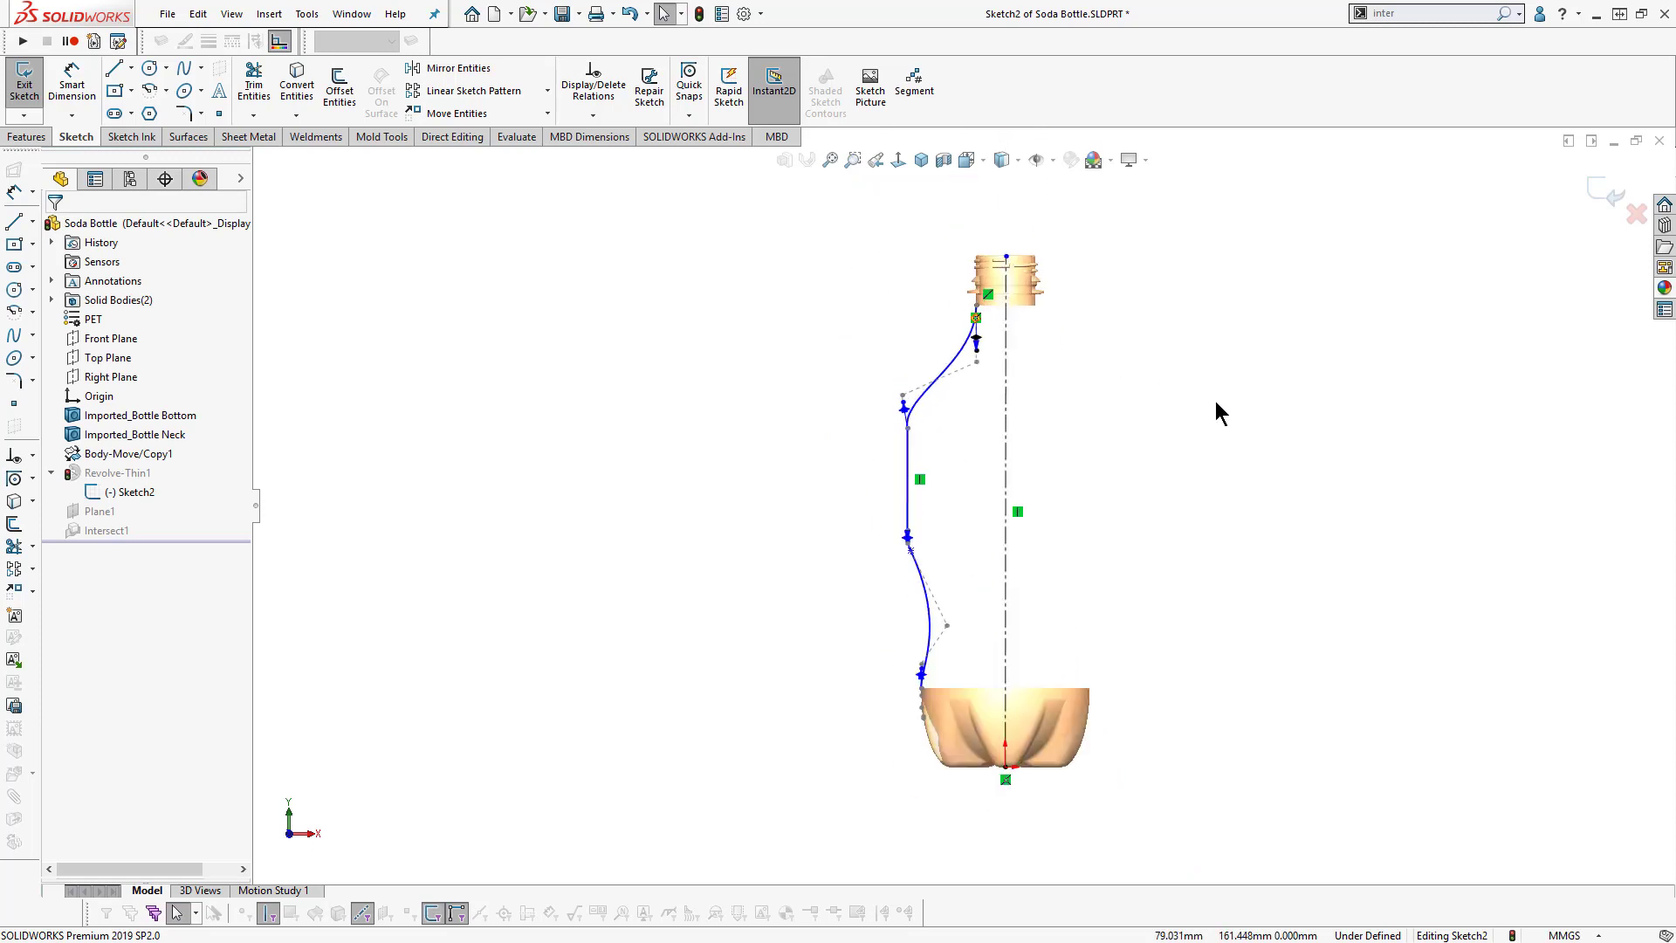
left_click(1608, 197)
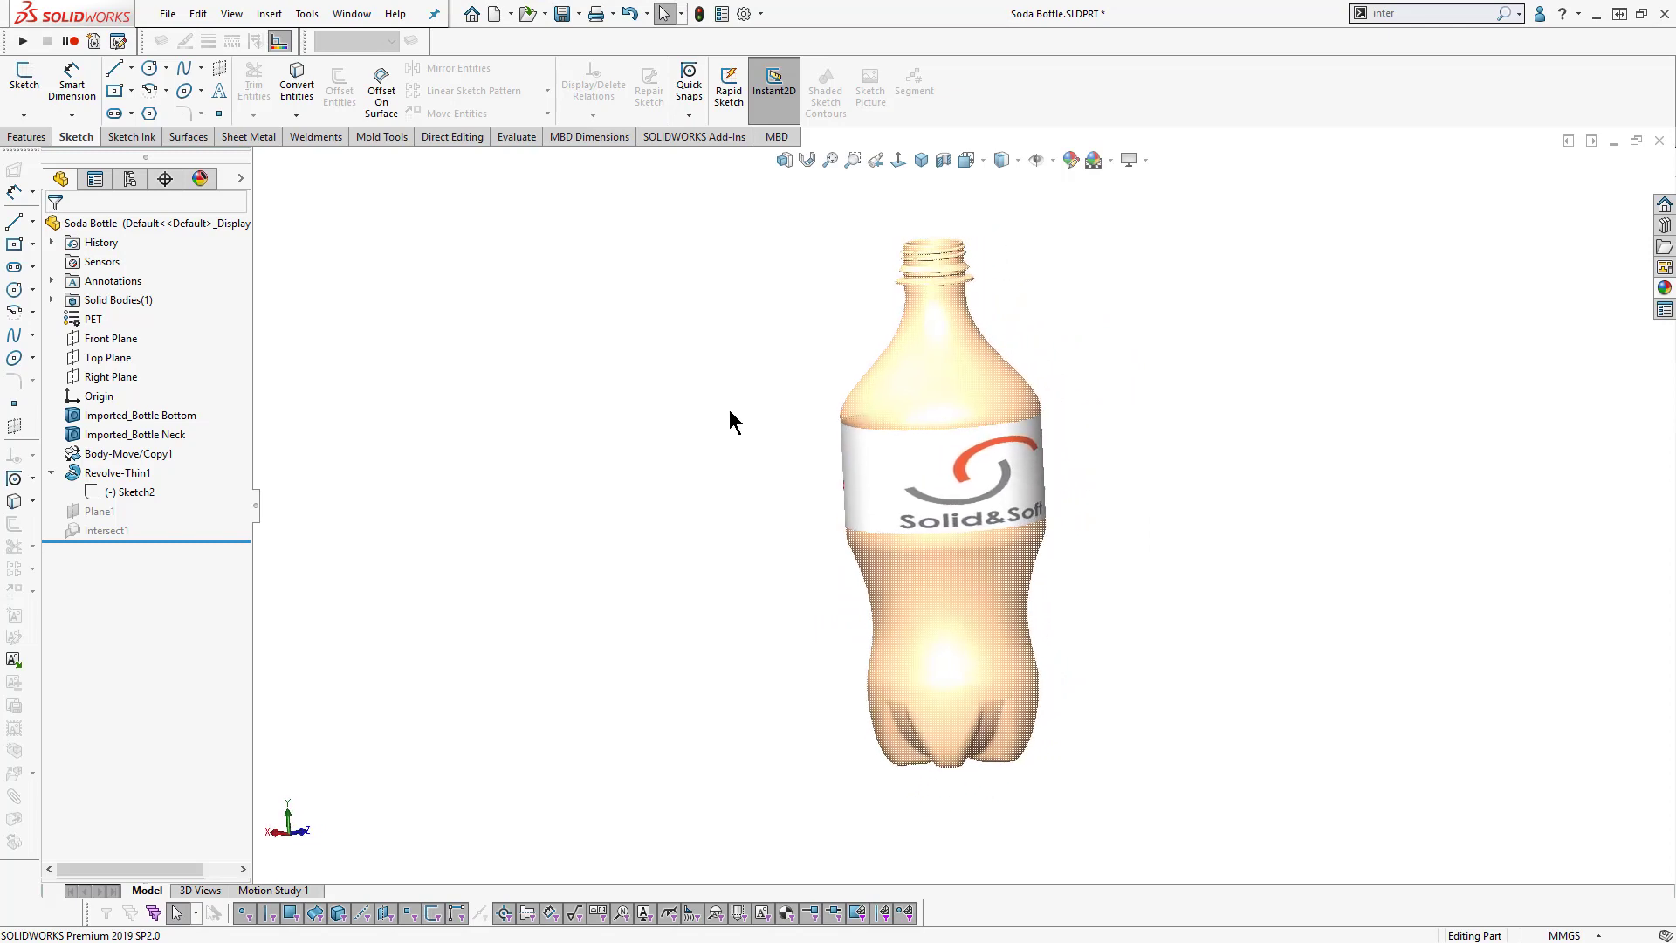
Step: Check the interior volume in the "thể tích" configuration with Mass Properties and switch back to the Default configuration
left_click(130, 178)
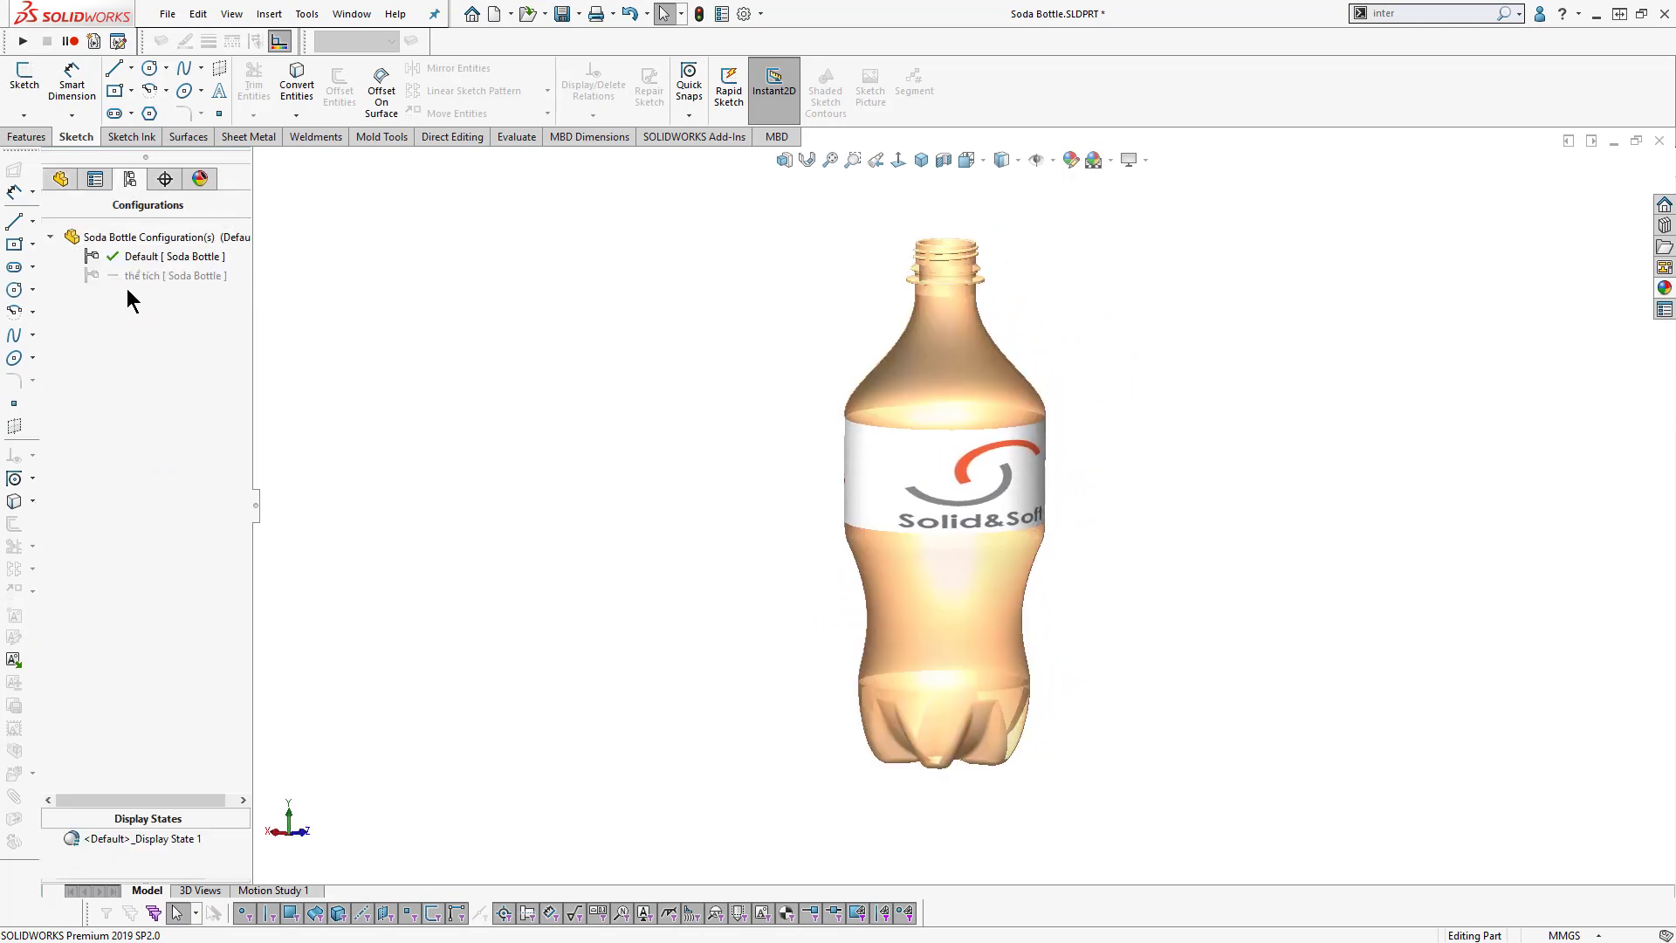
double_click(131, 274)
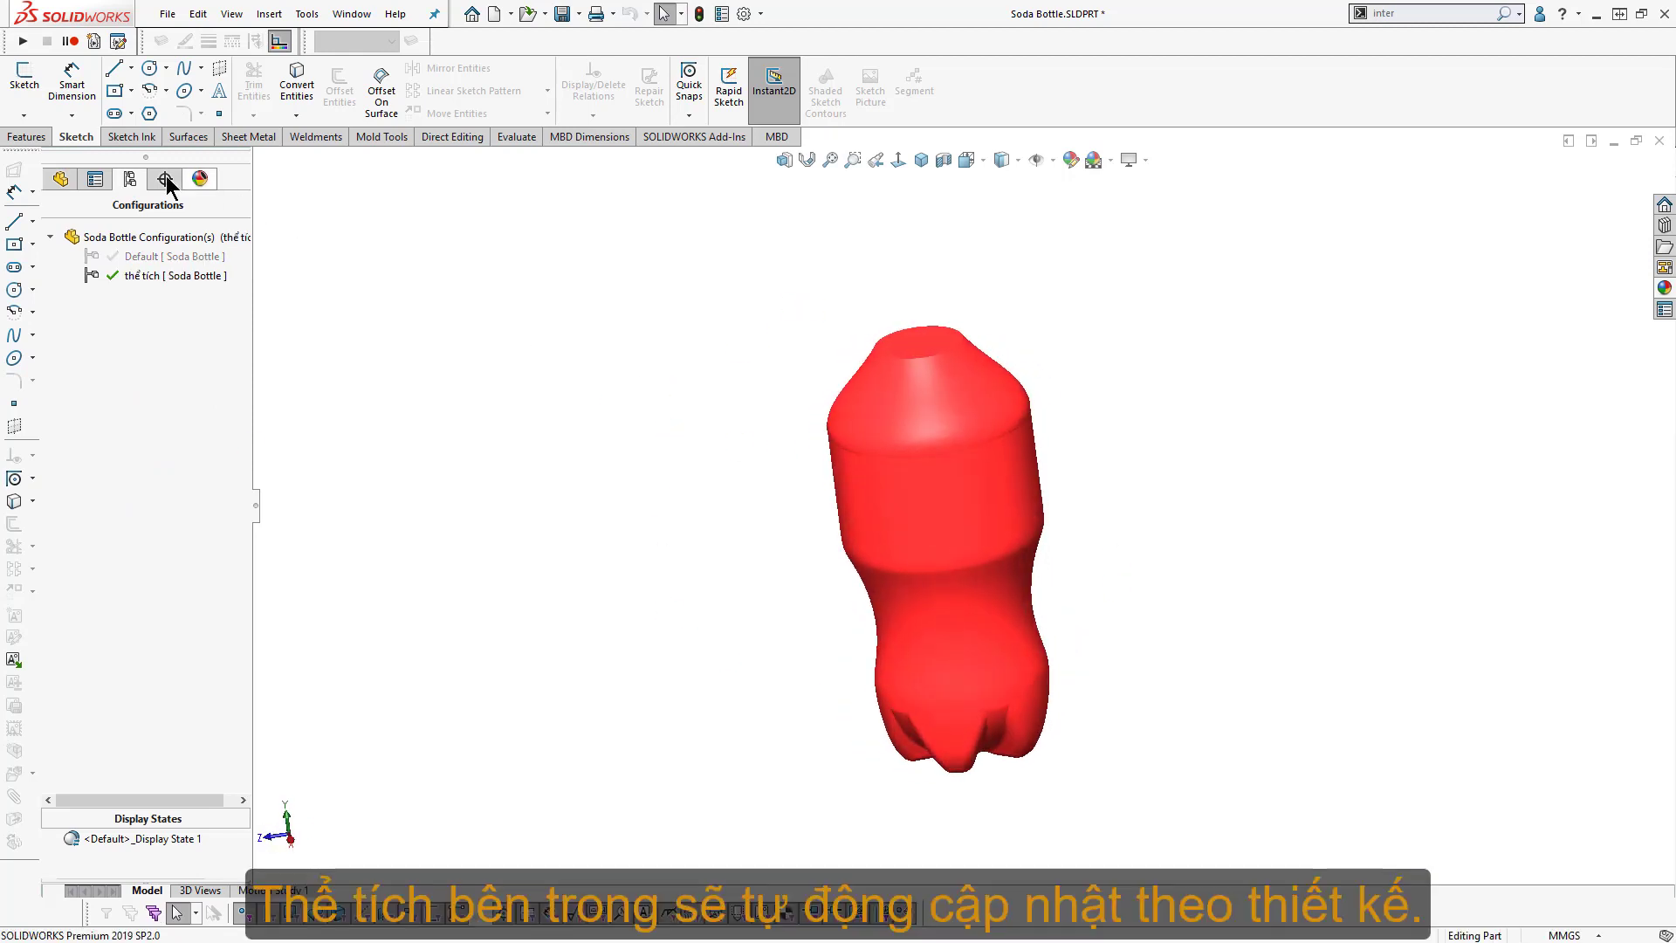
left_click(515, 137)
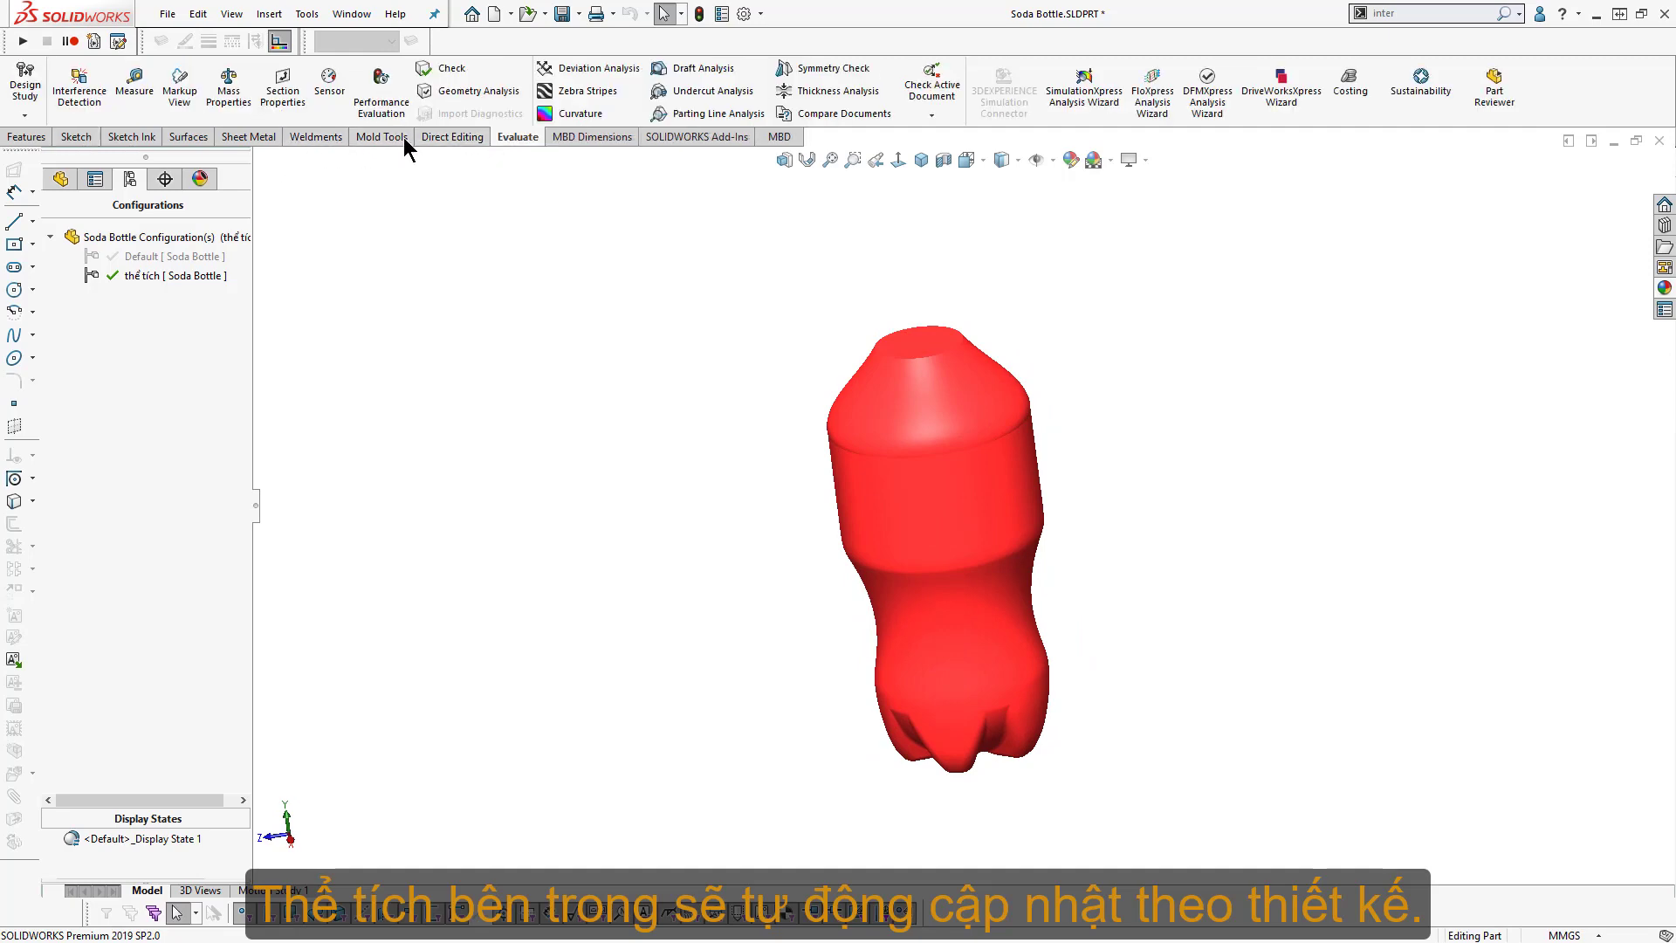
left_click(229, 94)
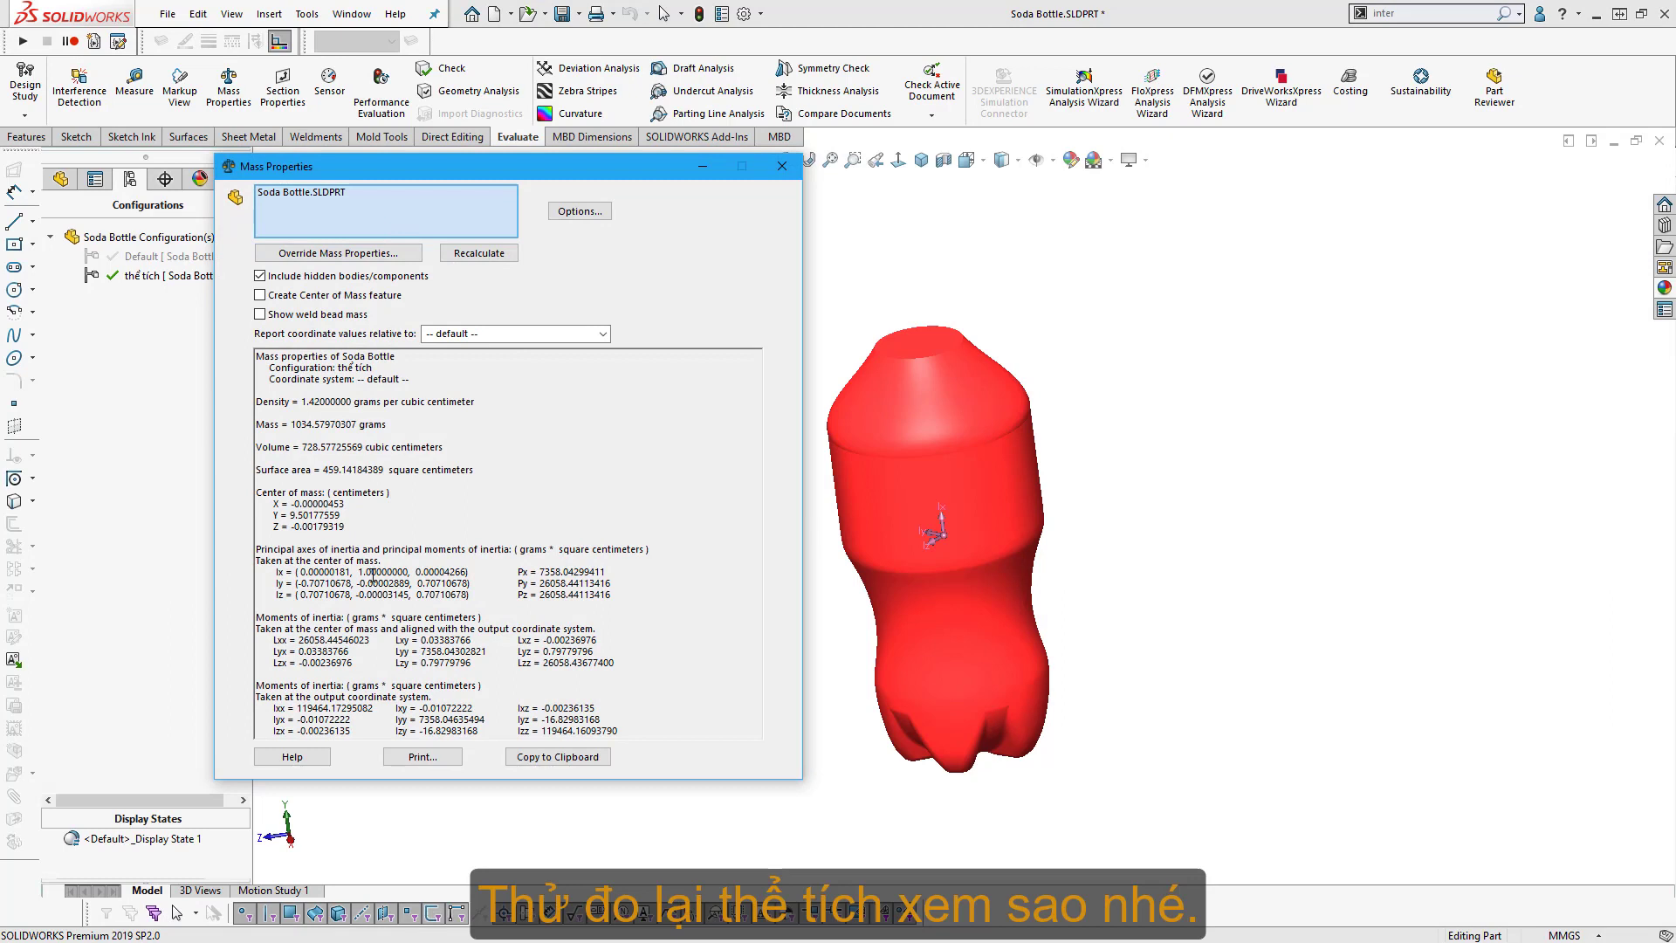
left_click_drag(369, 439, 325, 438)
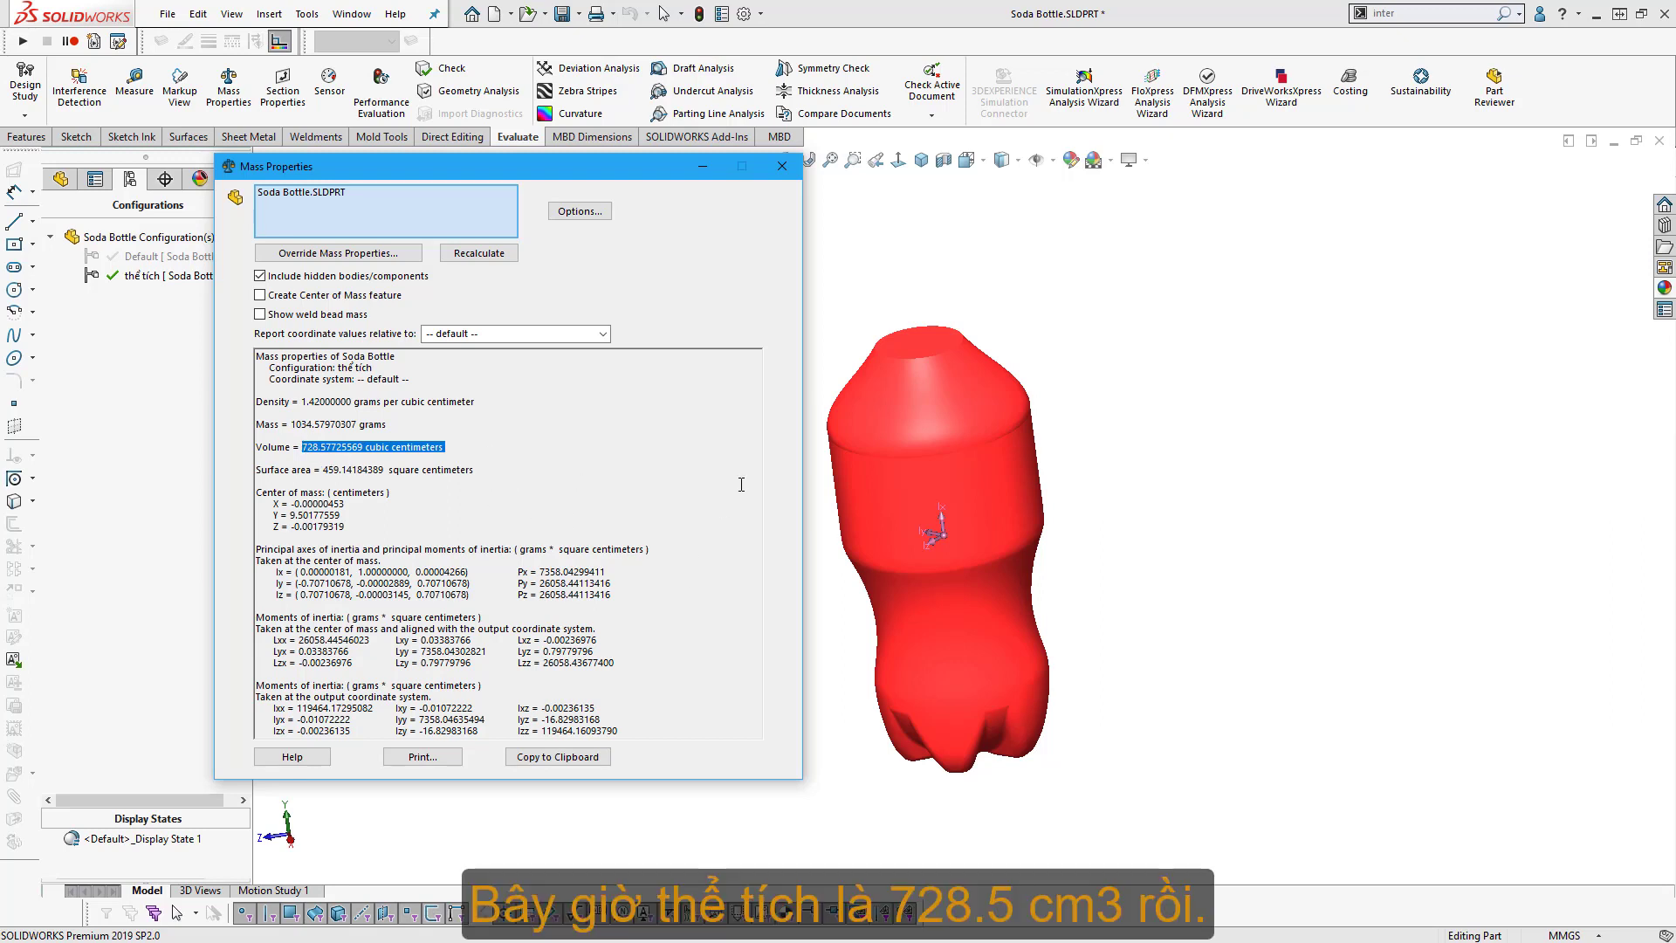
left_click(782, 166)
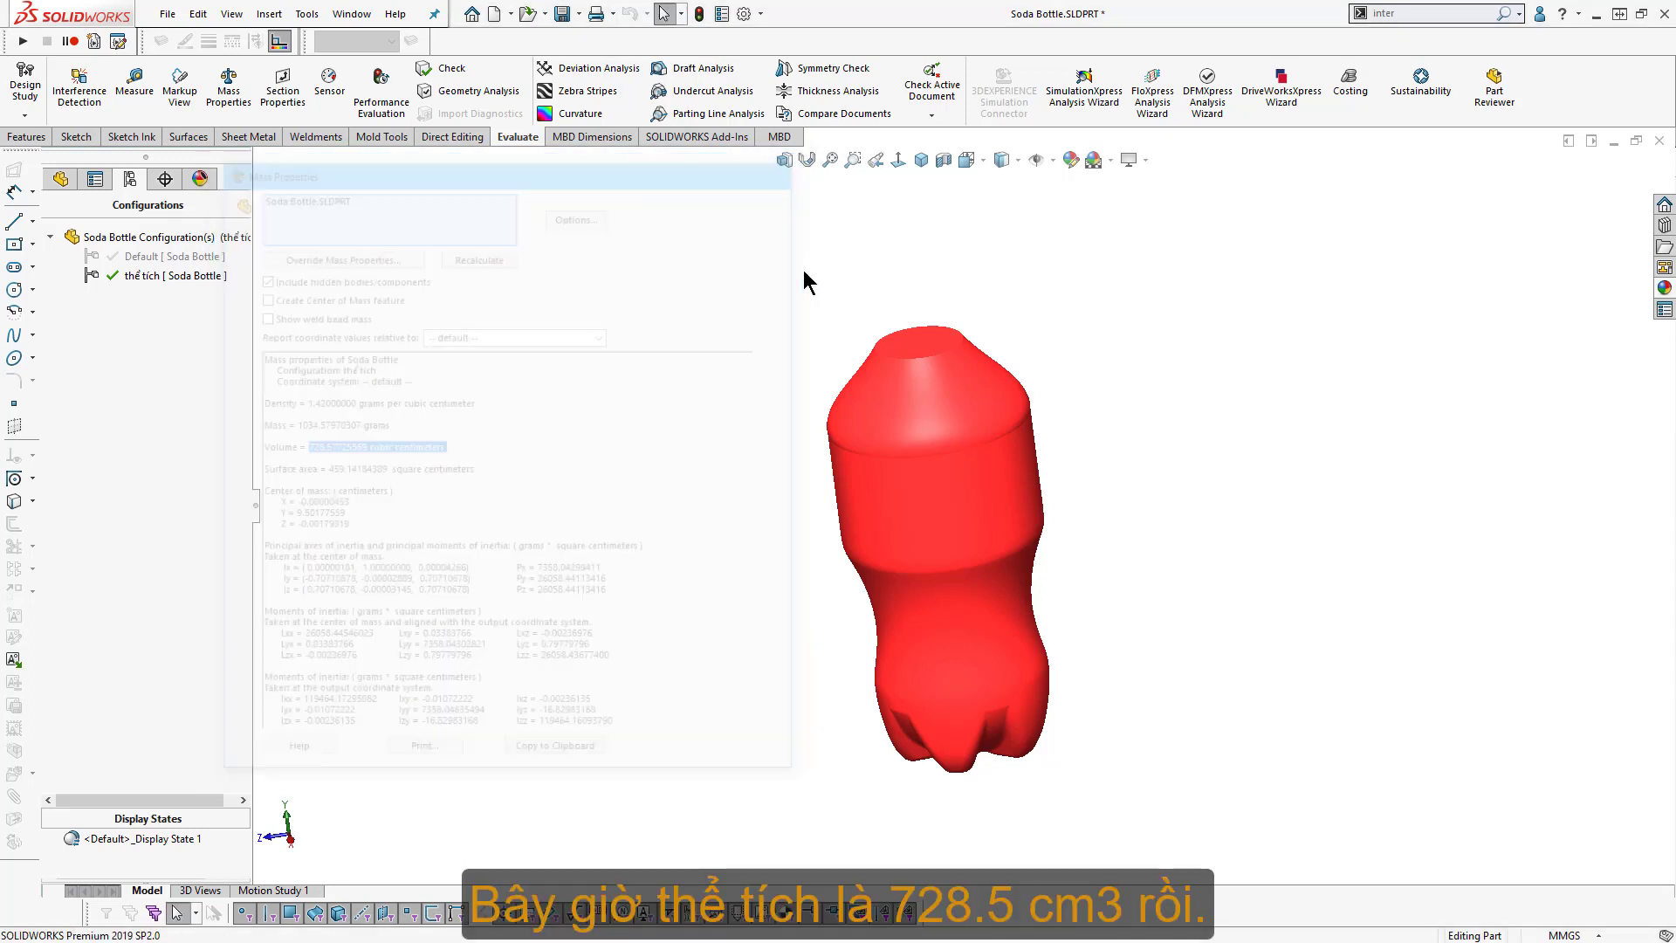
double_click(105, 255)
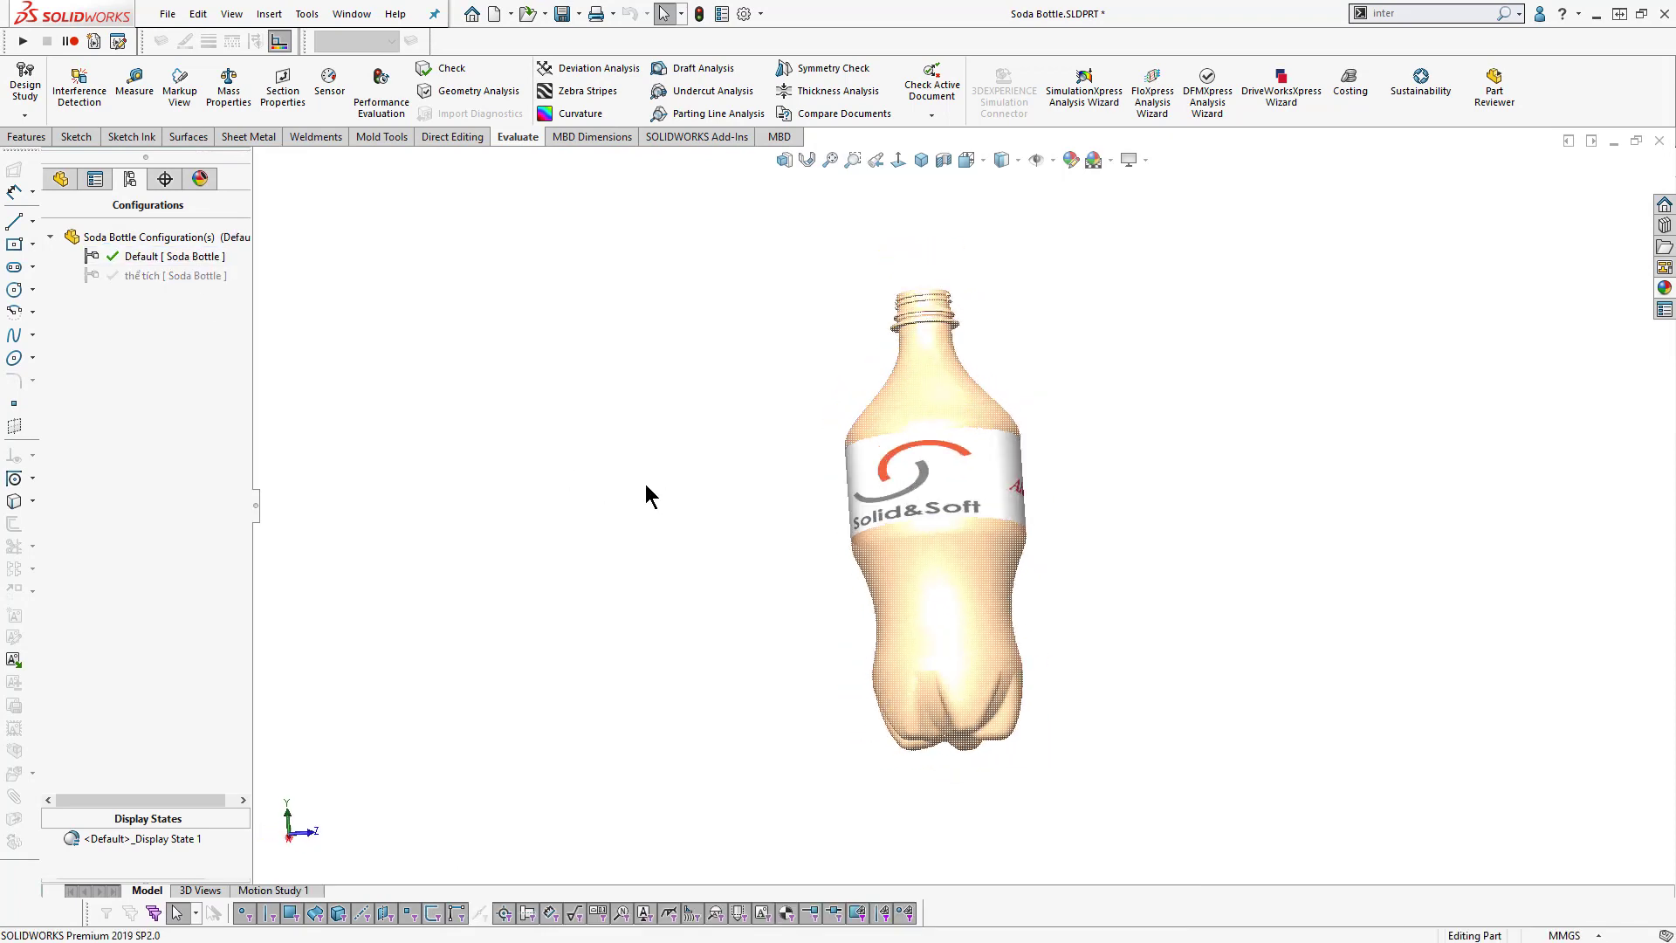